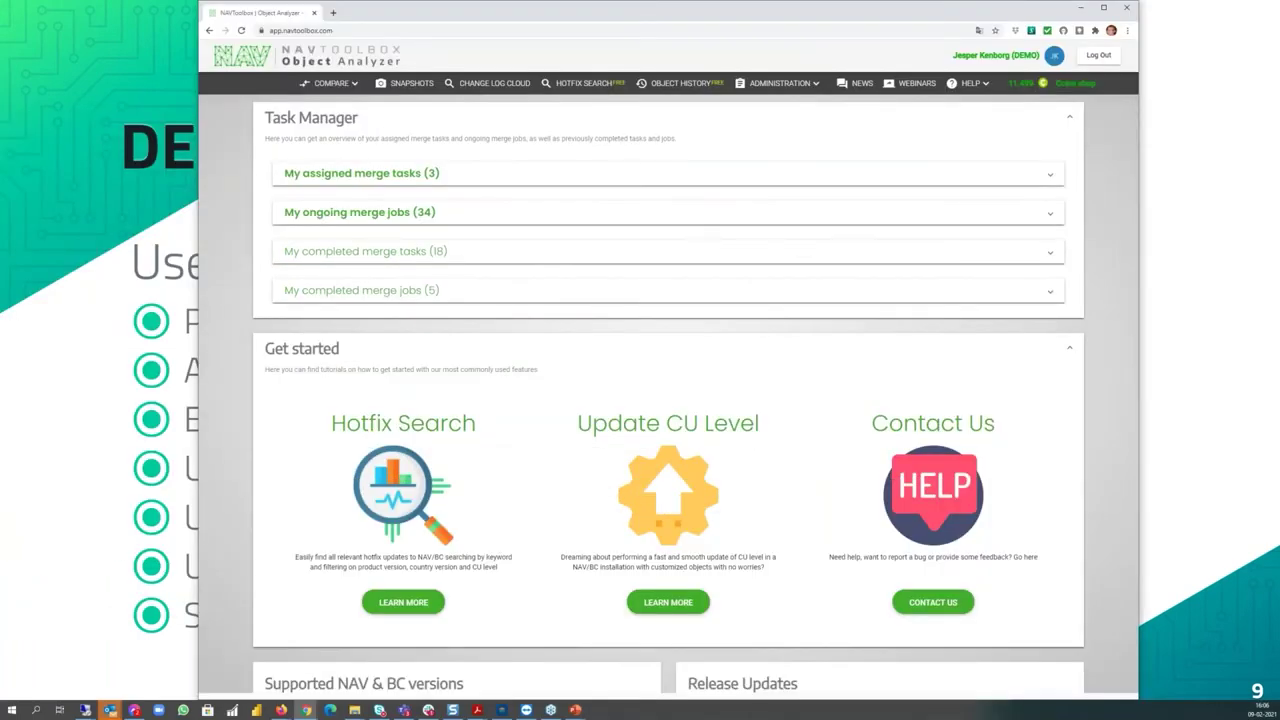
Maximize the browser window showing the Object Analyzer dashboard.
left_click_drag(643, 12, 544, 142)
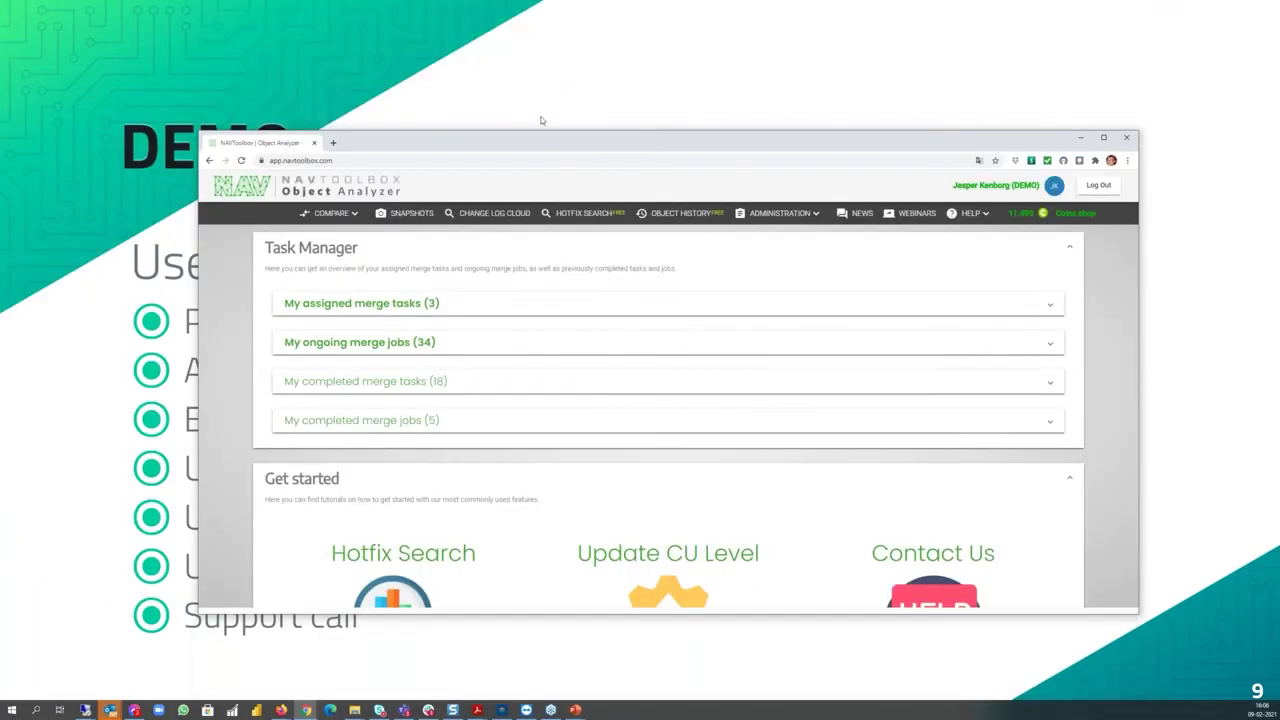
double_click(544, 142)
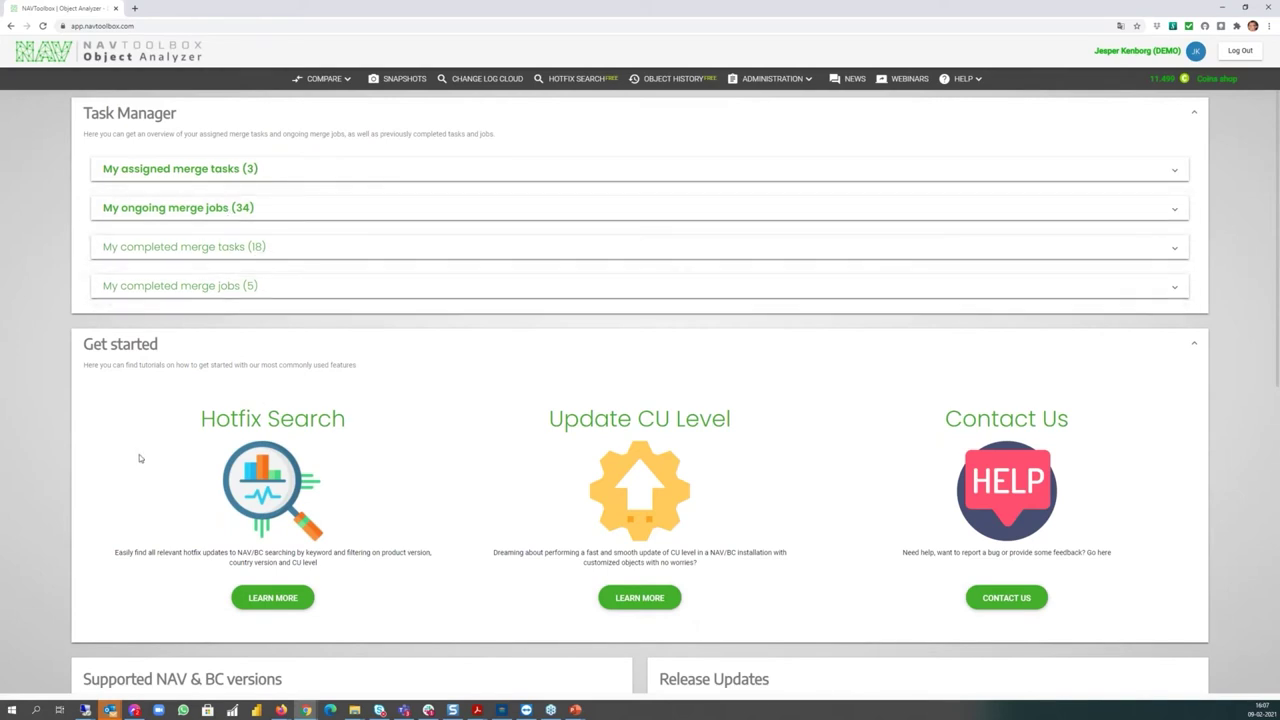
Look through the dashboard's supported NAV & BC versions, release updates and information pages.
scroll(141, 455, "down", 3)
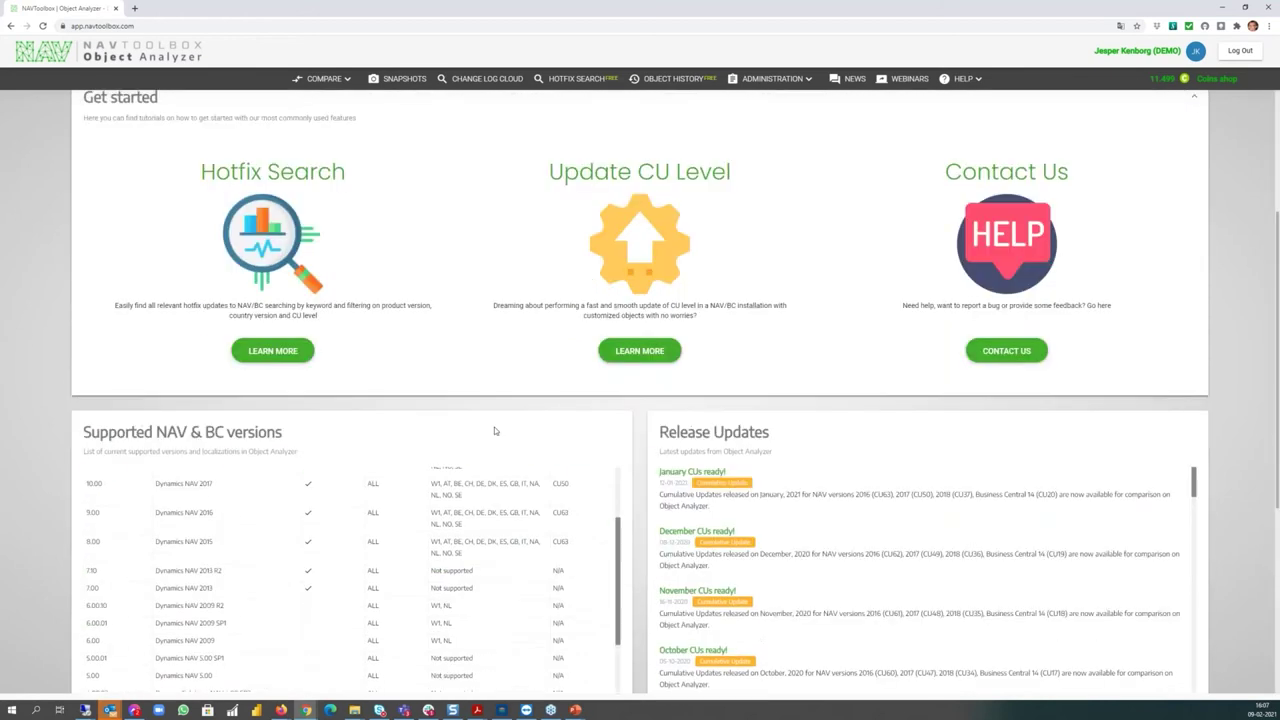
scroll(104, 485, "down", 1)
scroll(49, 494, "down", 1)
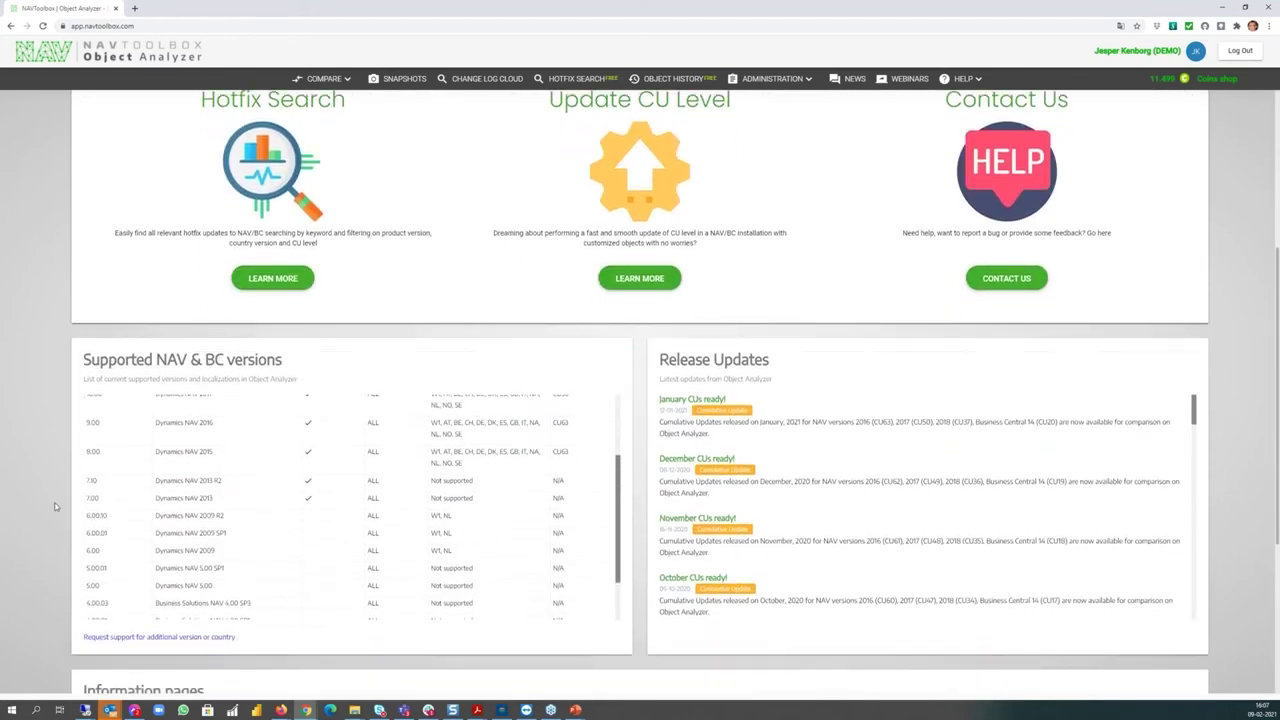
scroll(408, 487, "up", 3)
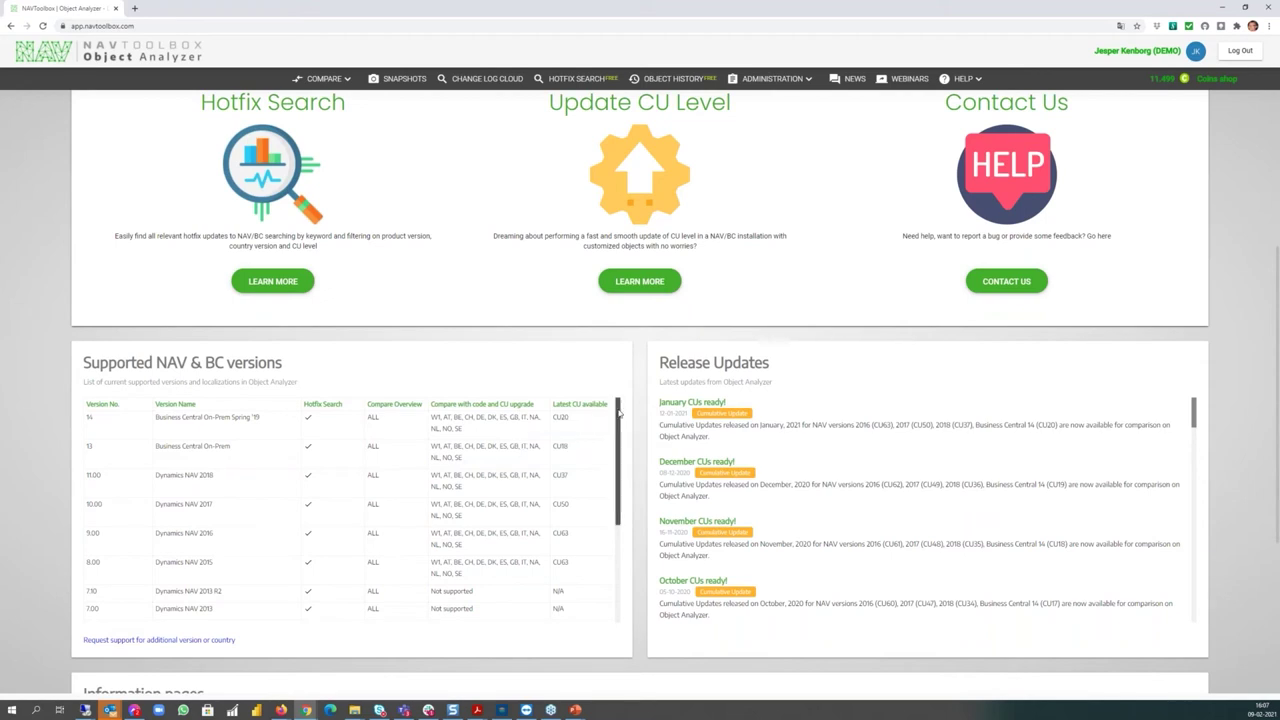
mouse_move(619, 413)
left_mouse_down()
mouse_move(625, 468)
mouse_move(617, 416)
left_mouse_up()
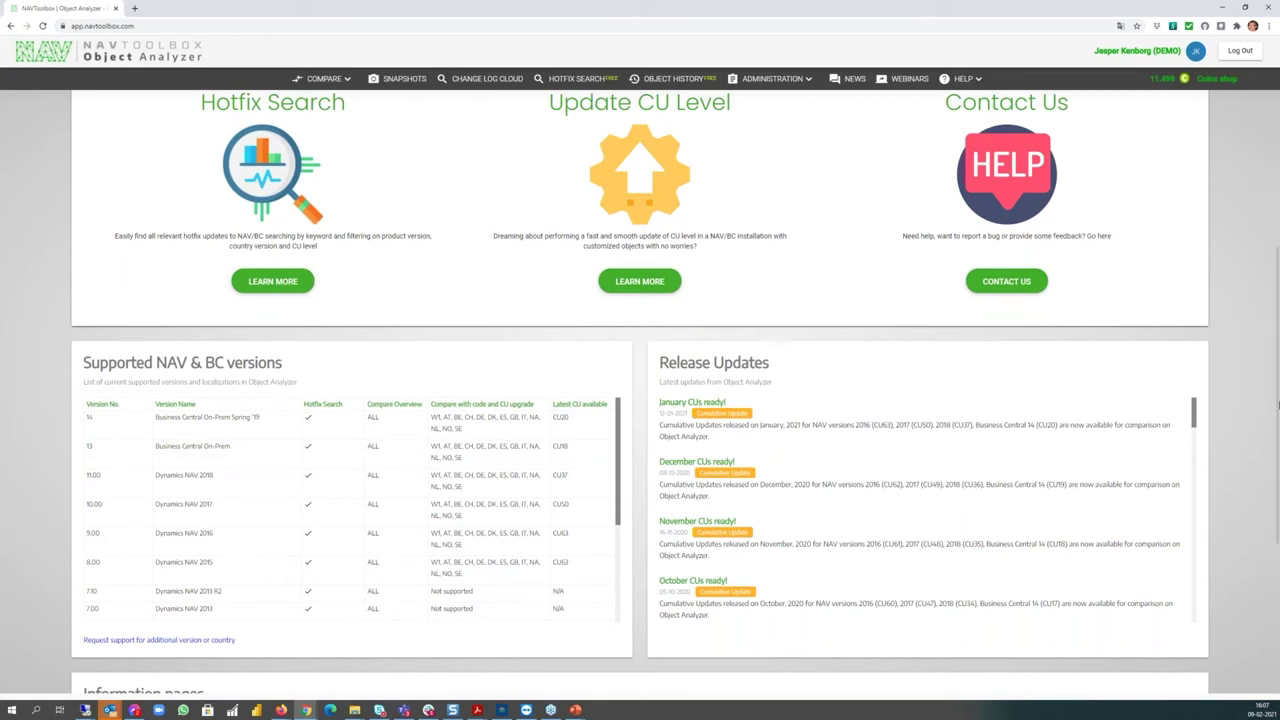
left_click_drag(1275, 410, 1277, 592)
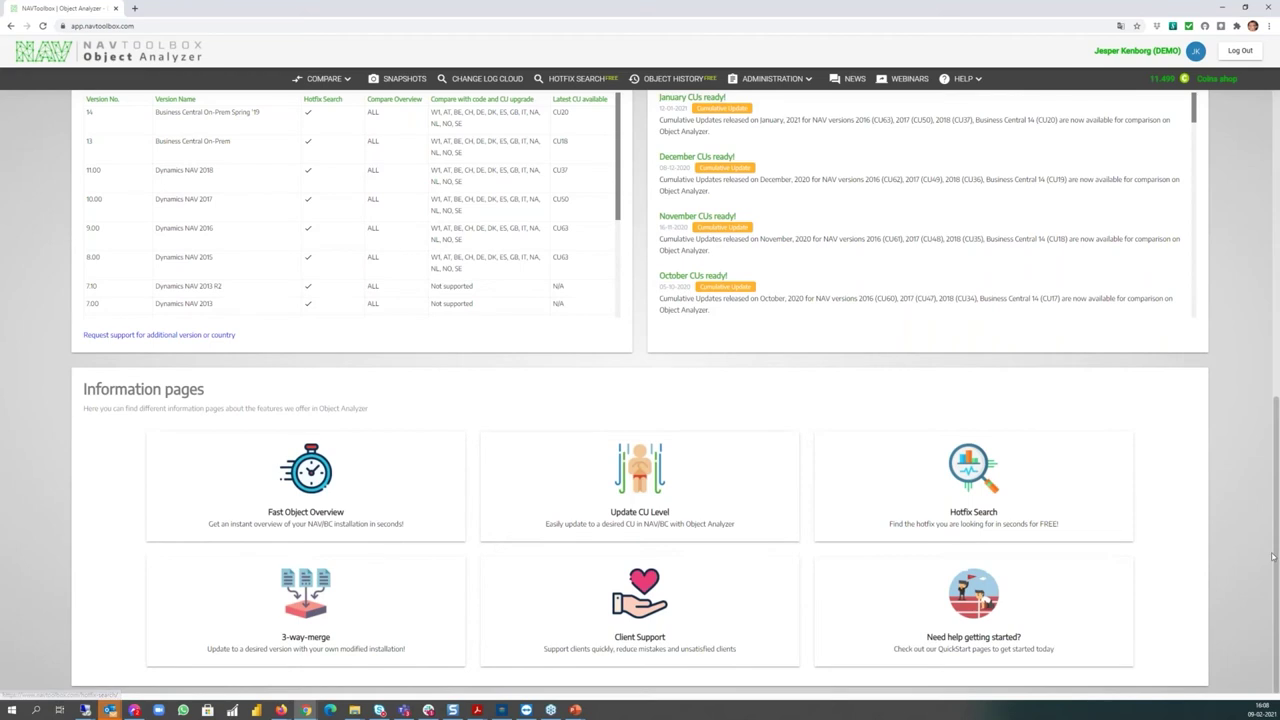
left_click_drag(1275, 568, 1275, 258)
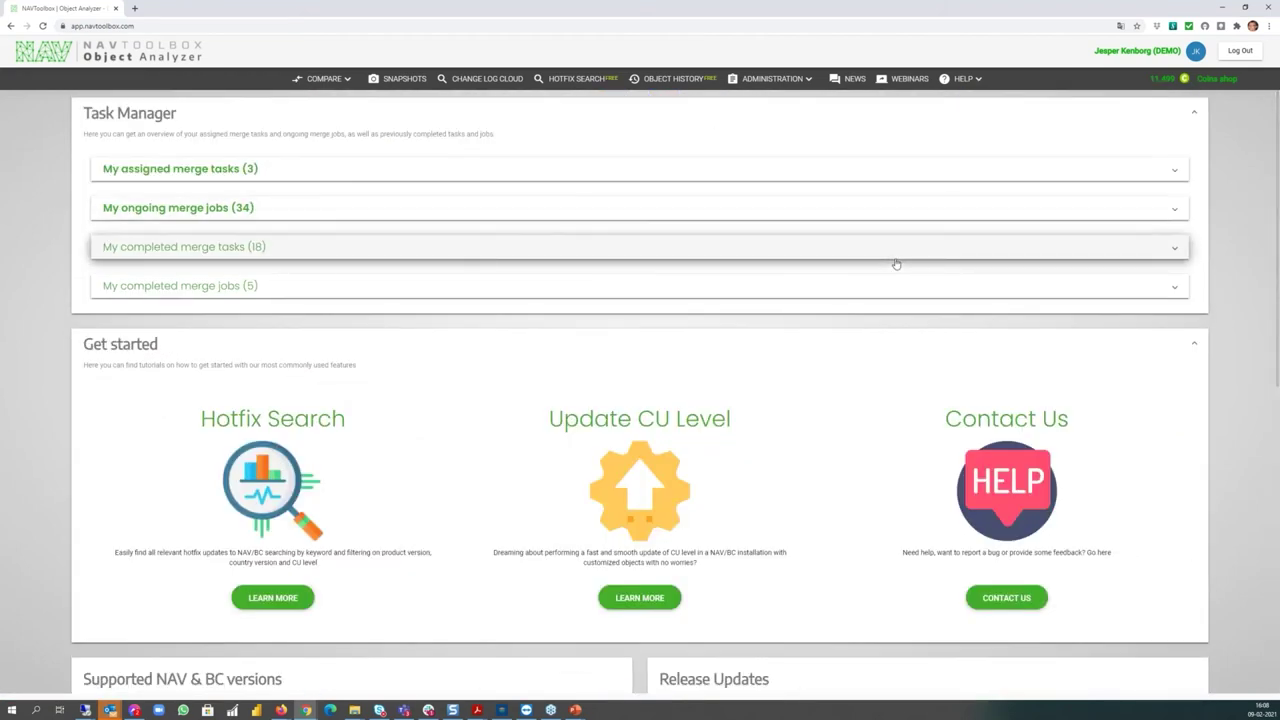
Open the Snapshots list and set its table size to Medium.
mouse_move(278, 88)
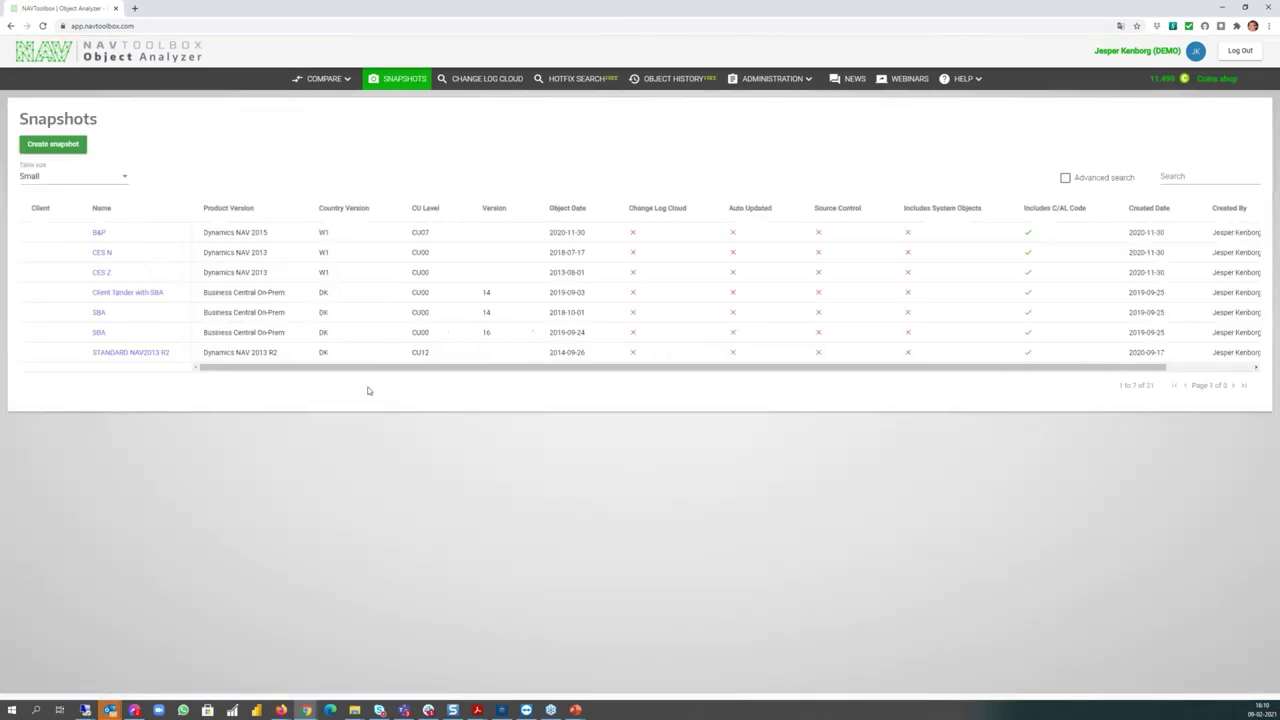
left_click(69, 178)
left_click(120, 205)
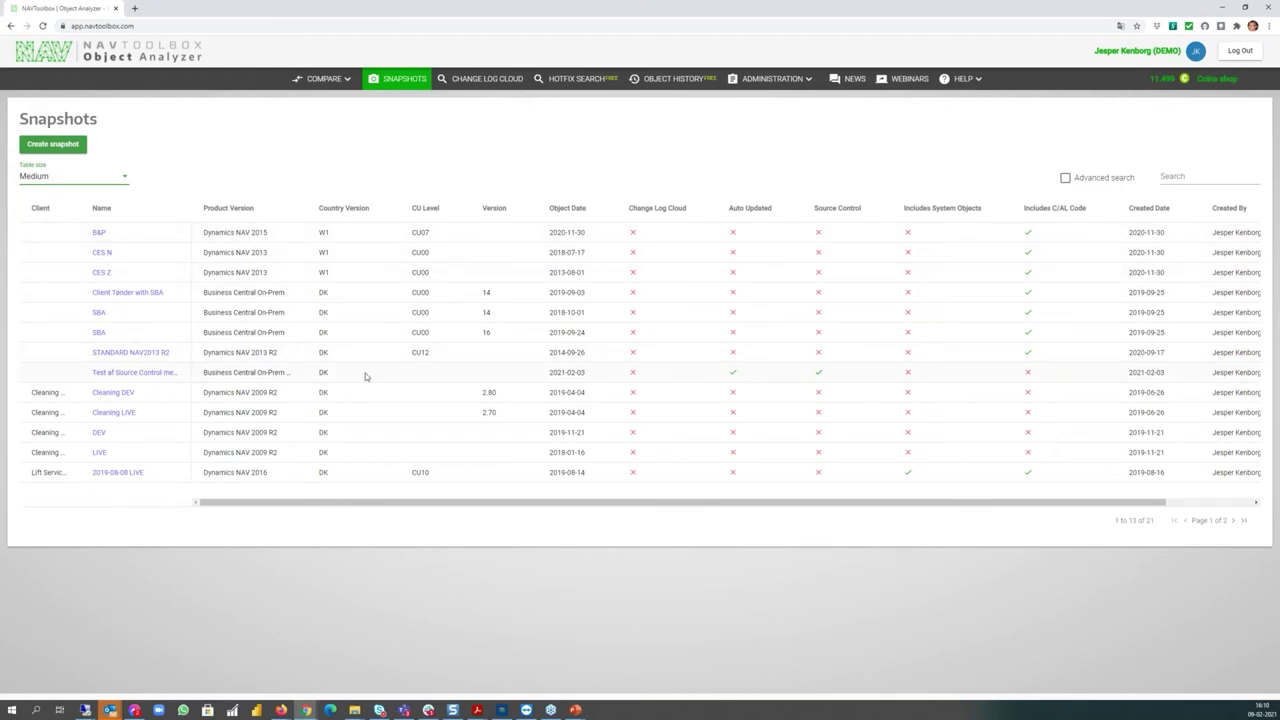
left_click(244, 376)
Open the comparison of NAV/BC standard objects against custom objects.
left_click(335, 79)
left_click(343, 104)
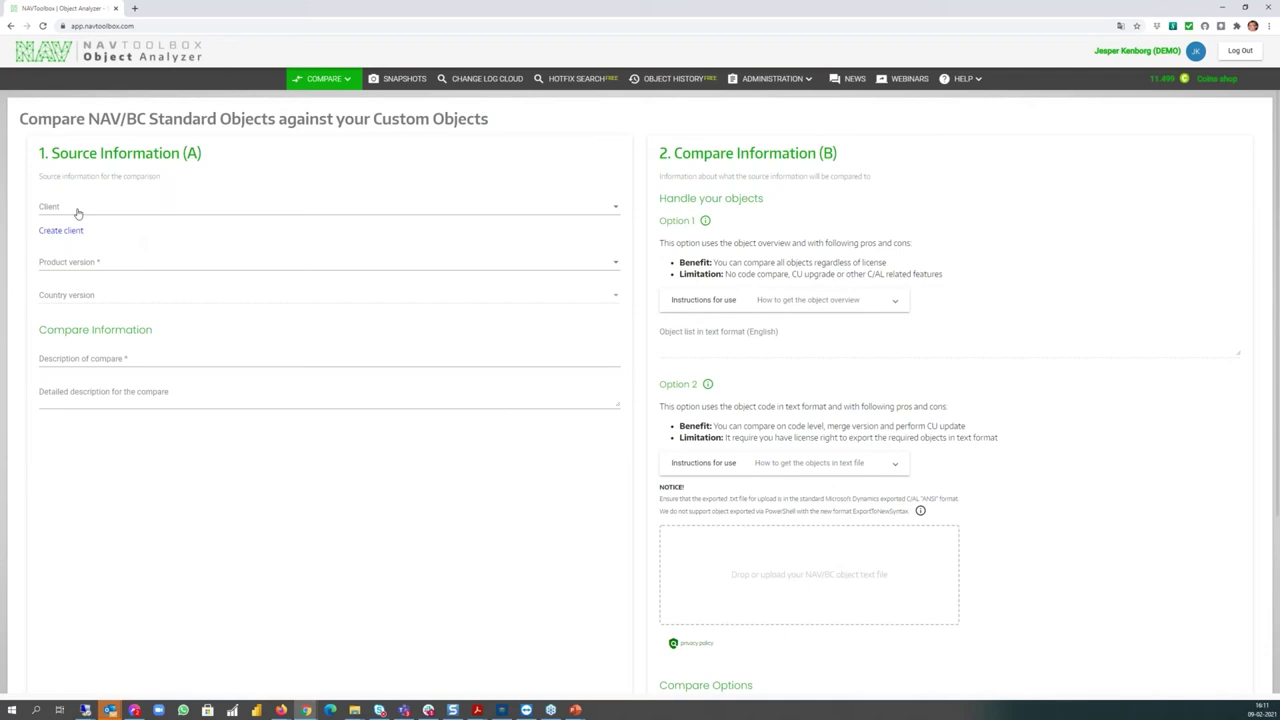
Set the source product version to 11.00 (Dynamics NAV 2018) and the country version to ES.
left_click(86, 268)
scroll(97, 345, "down", 3)
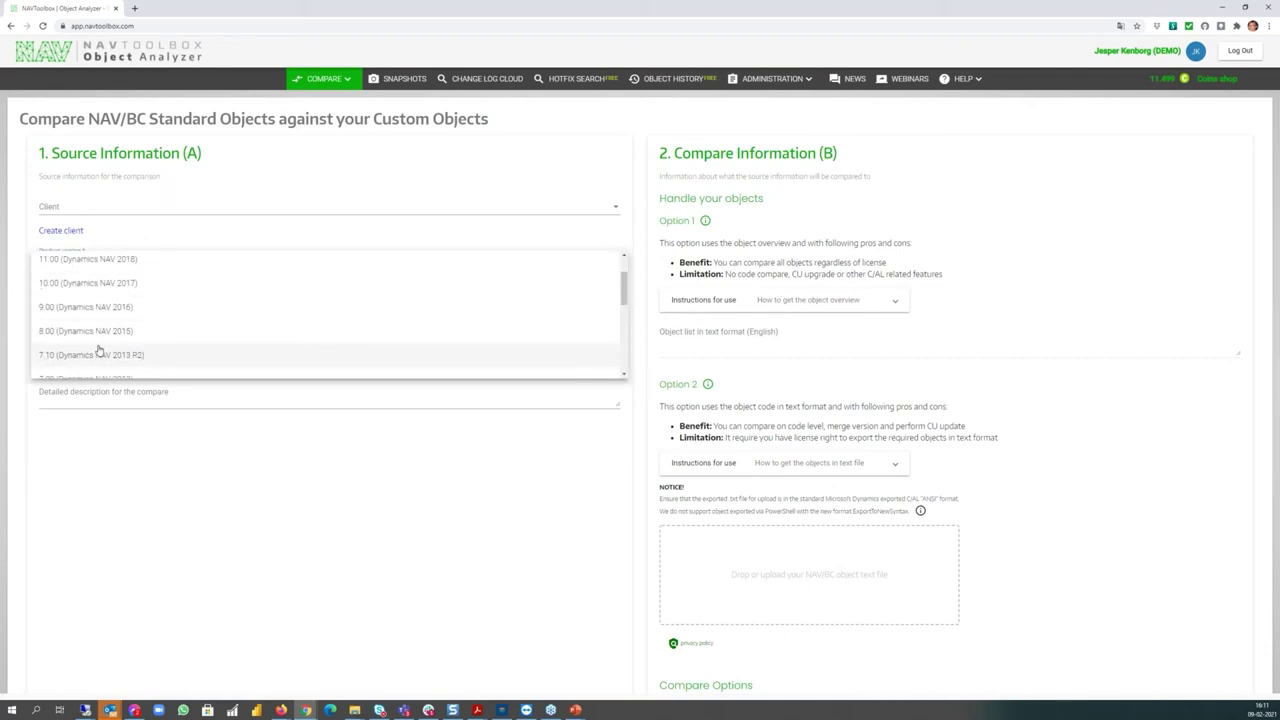
scroll(100, 352, "down", 2)
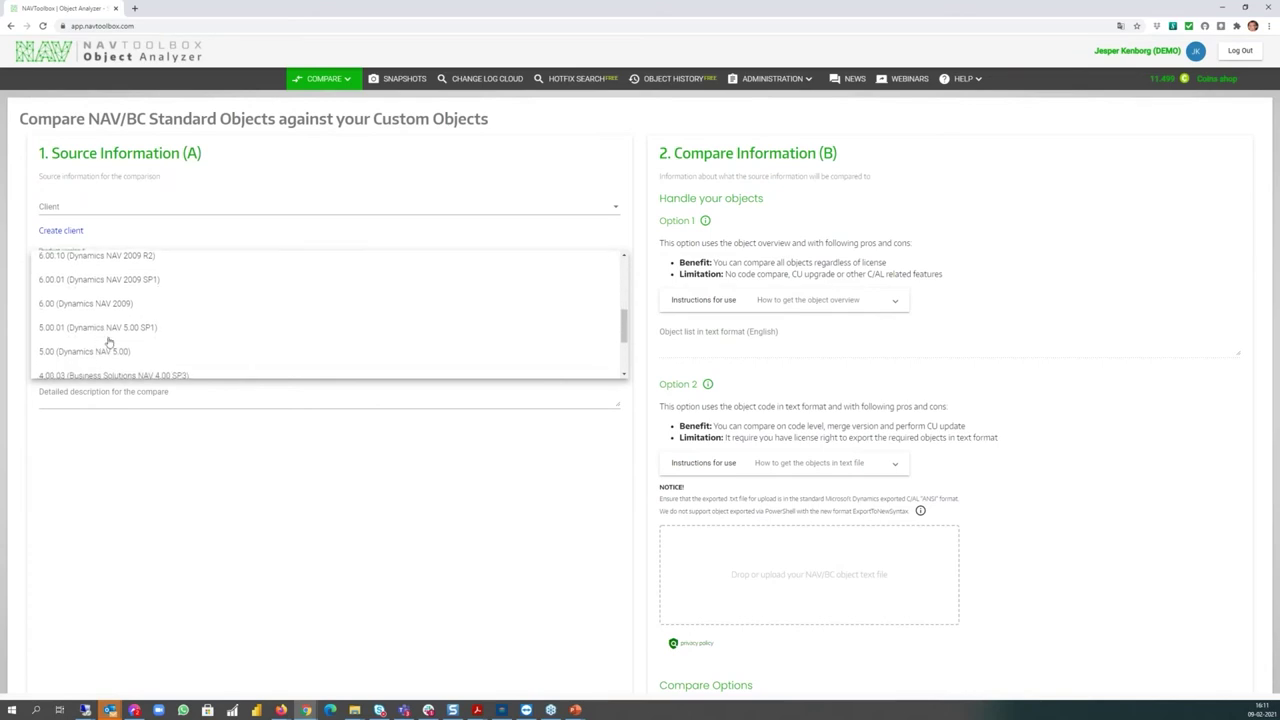
scroll(120, 349, "down", 2)
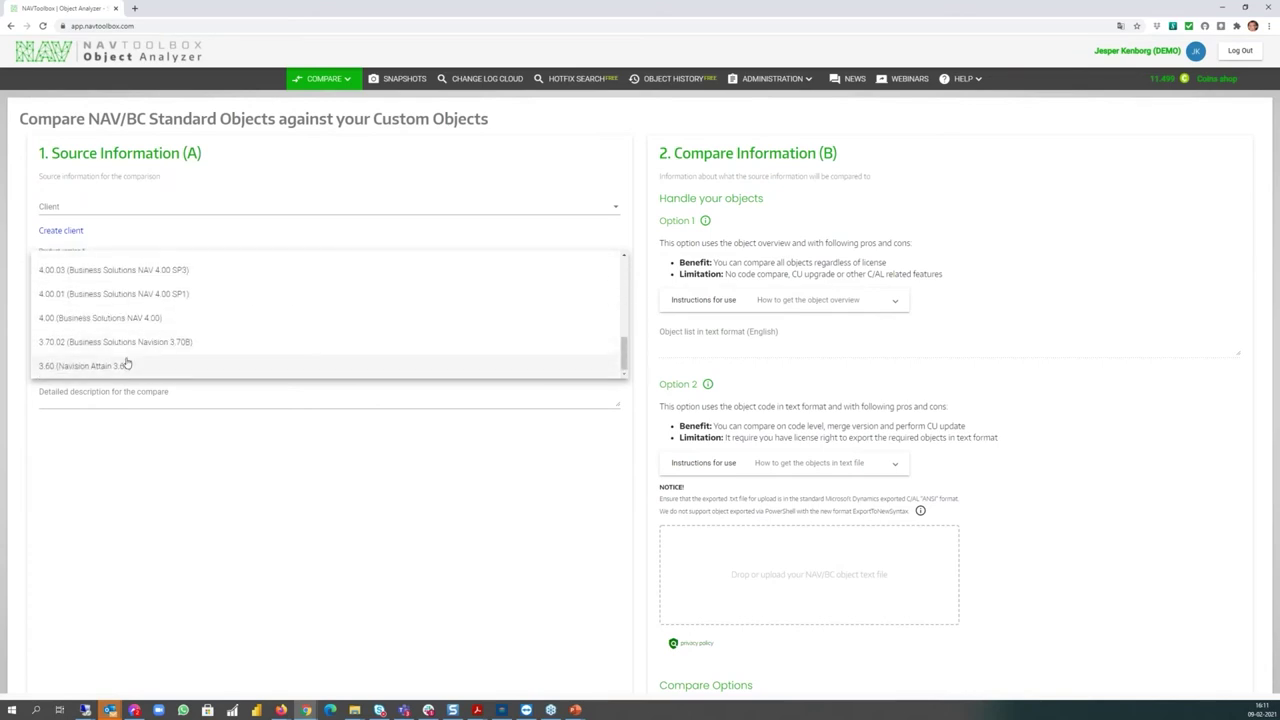
scroll(123, 362, "up", 8)
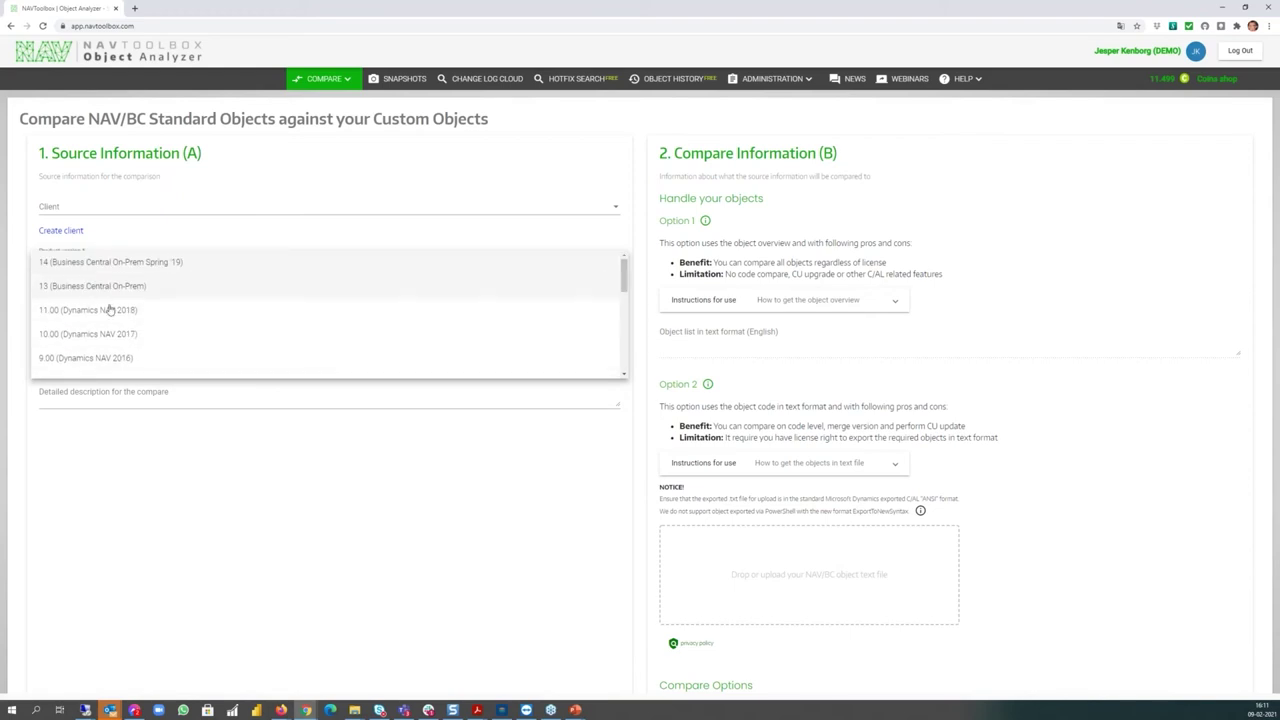
left_click(126, 309)
left_click(126, 303)
scroll(134, 340, "down", 3)
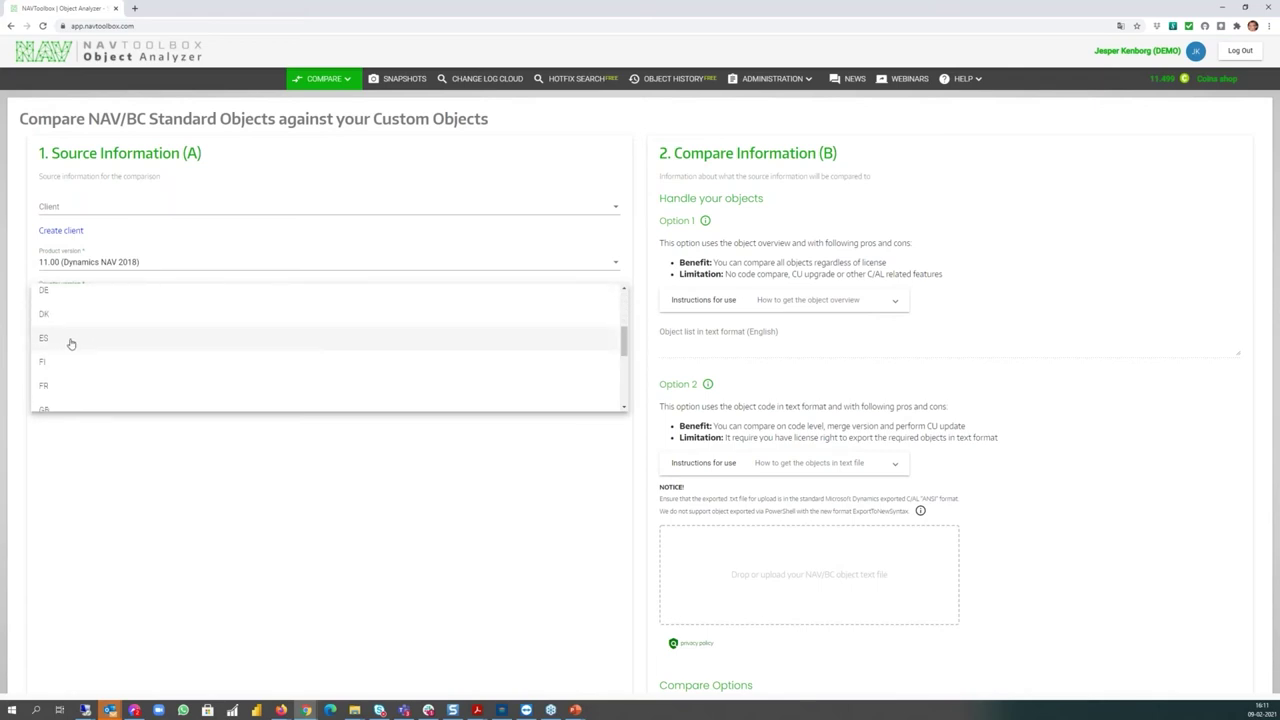
left_click(124, 342)
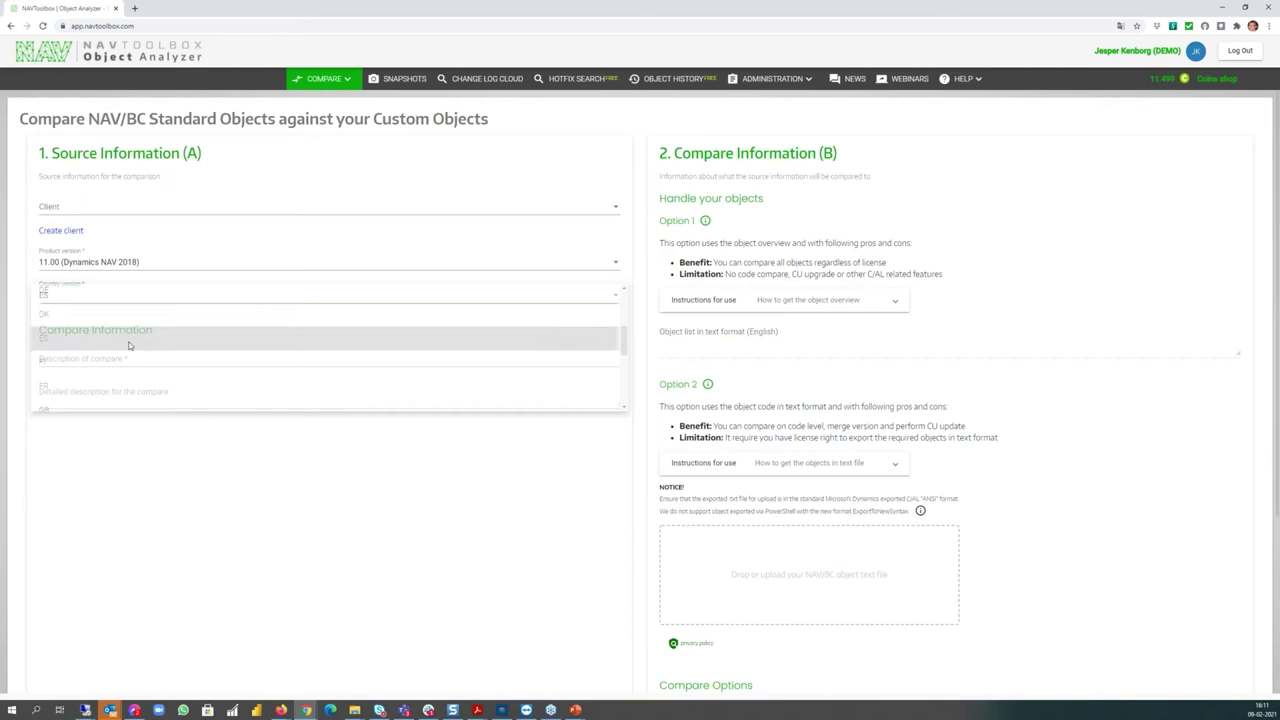
Choose Lift Service [DK] as the source client and enter "Demo of Object Analyzer compare" as the compare description.
left_click(70, 211)
scroll(147, 283, "down", 1)
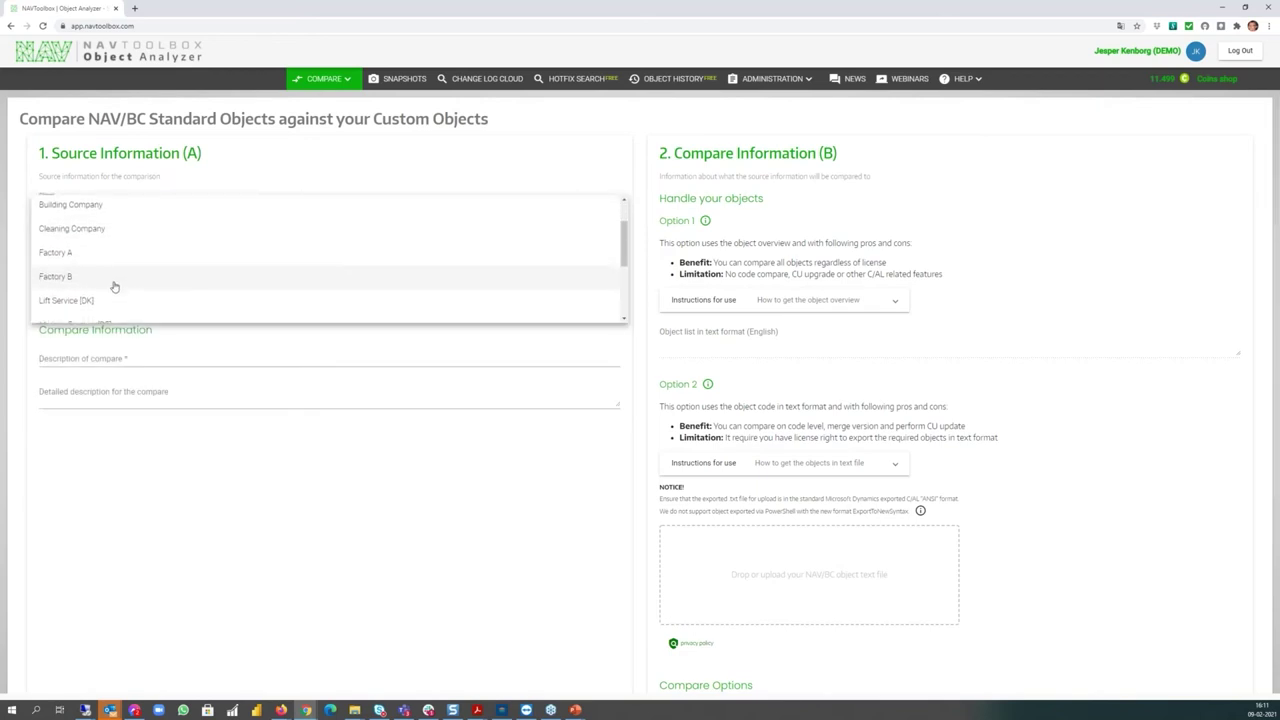
scroll(118, 288, "down", 2)
scroll(108, 304, "down", 3)
scroll(150, 305, "down", 1)
scroll(150, 305, "up", 8)
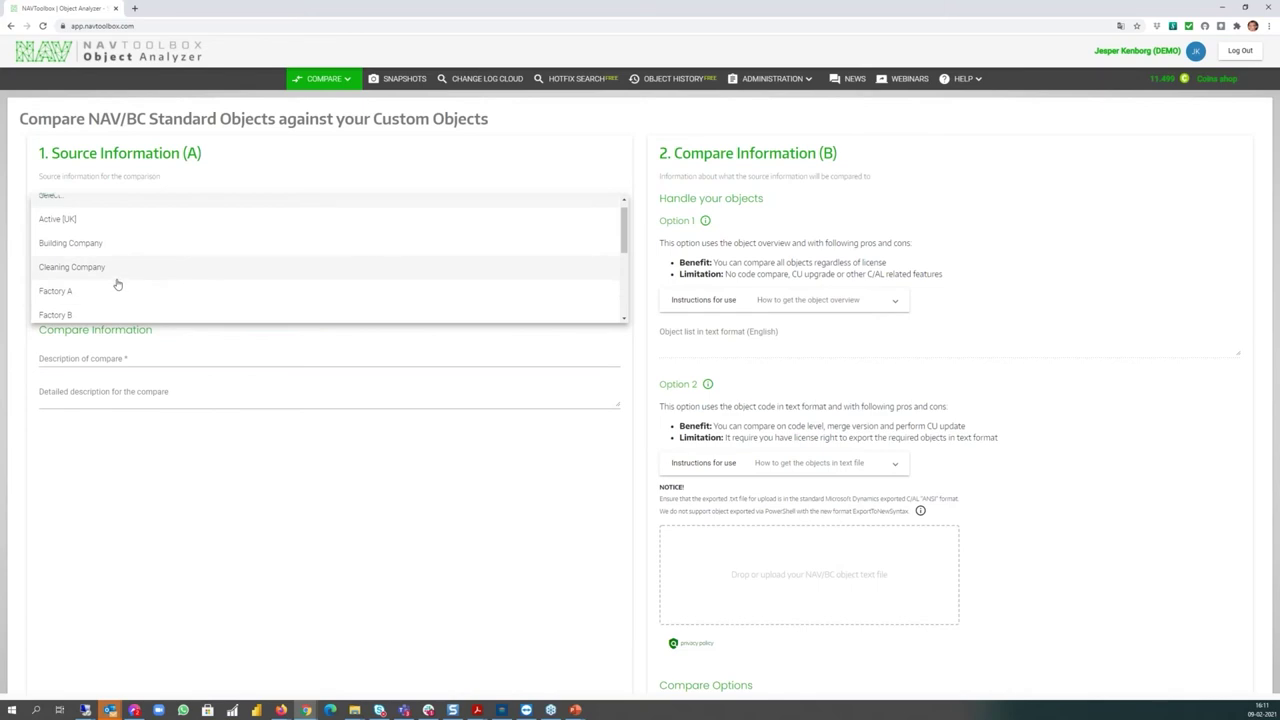
scroll(116, 288, "down", 2)
left_click(125, 289)
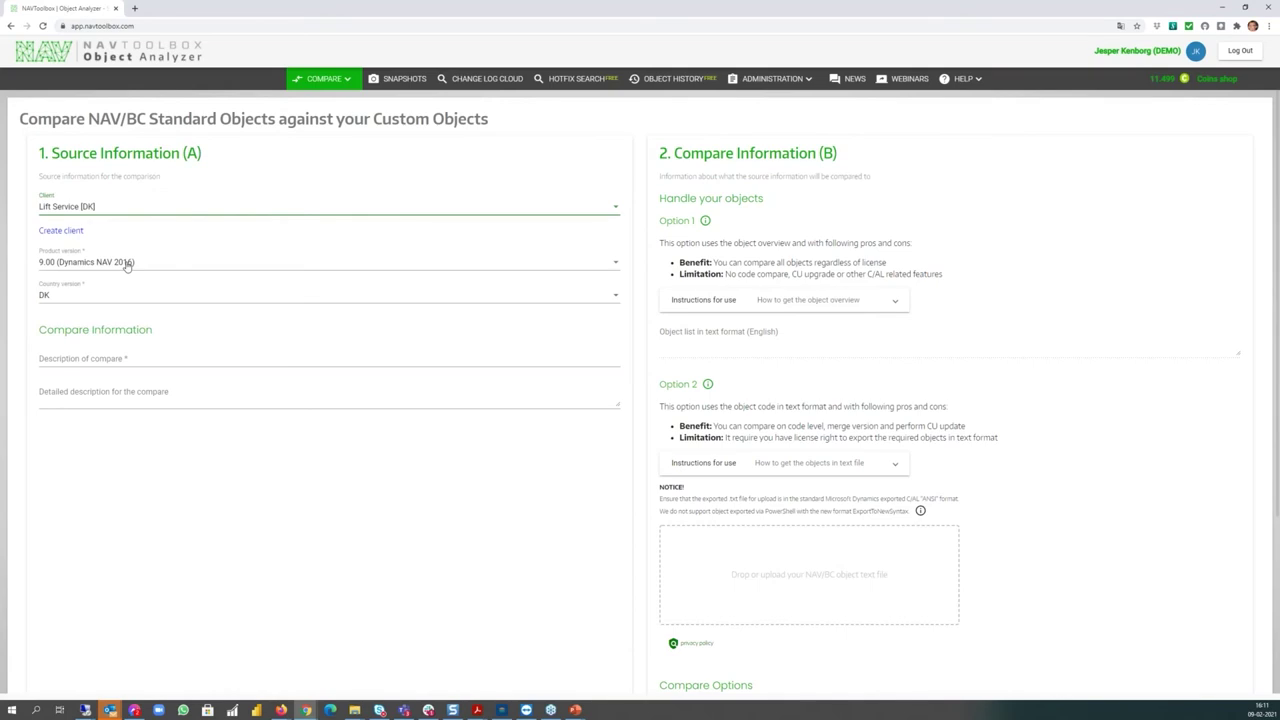
left_click(71, 360)
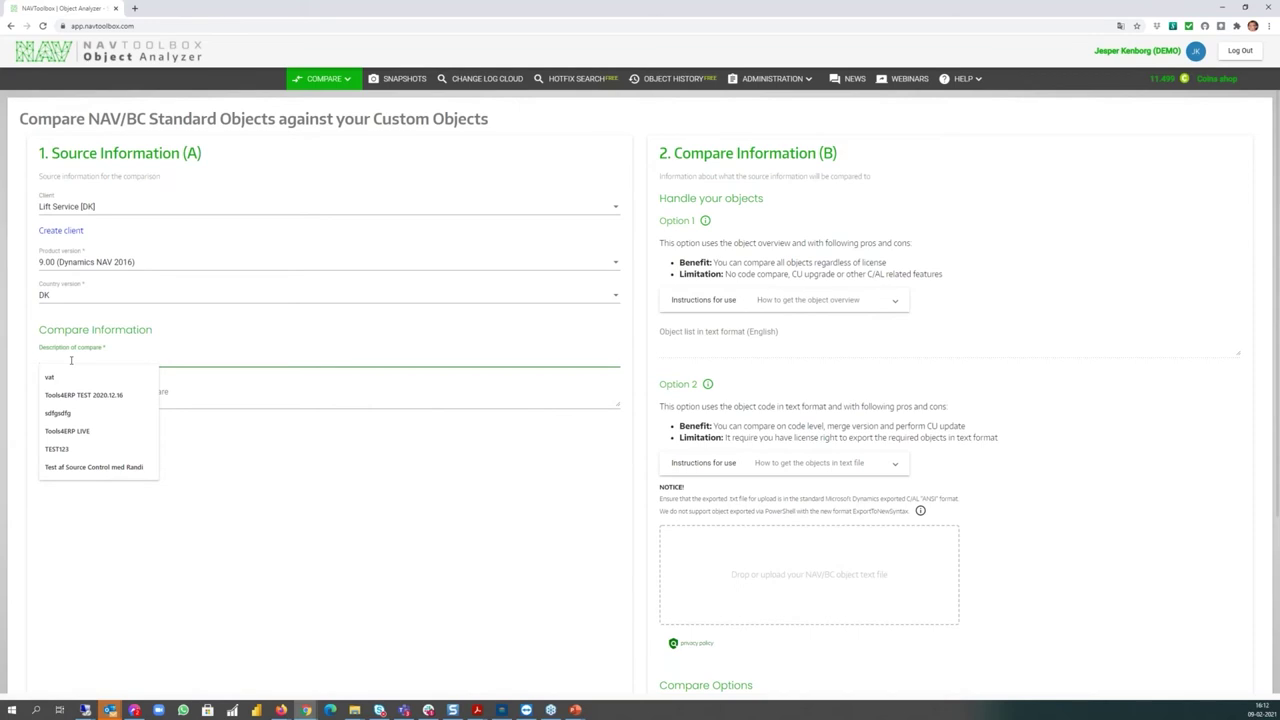
type("Demo of Object Analyzer compa")
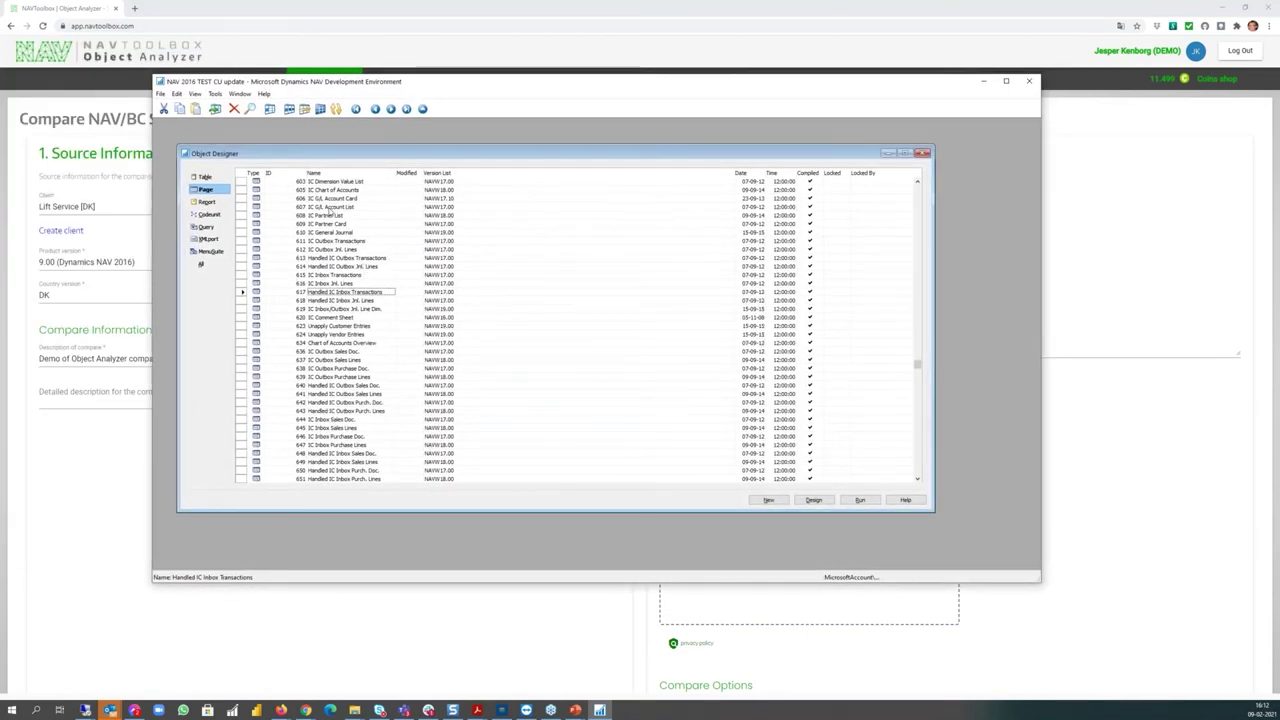
Copy pages 607 to 636 from the Object Designer, paste them into the compare form's object list and review the verified objects.
left_click_drag(344, 207, 344, 352)
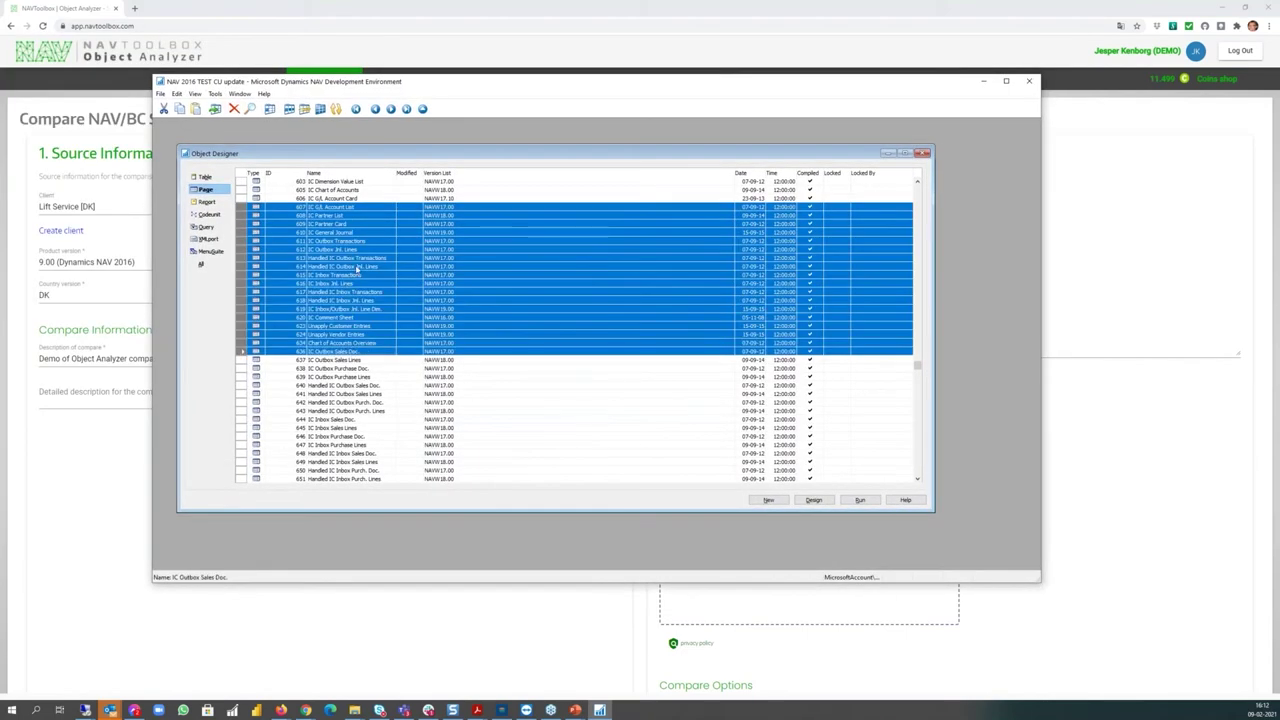
right_click(370, 269)
left_click(381, 284)
left_click(983, 81)
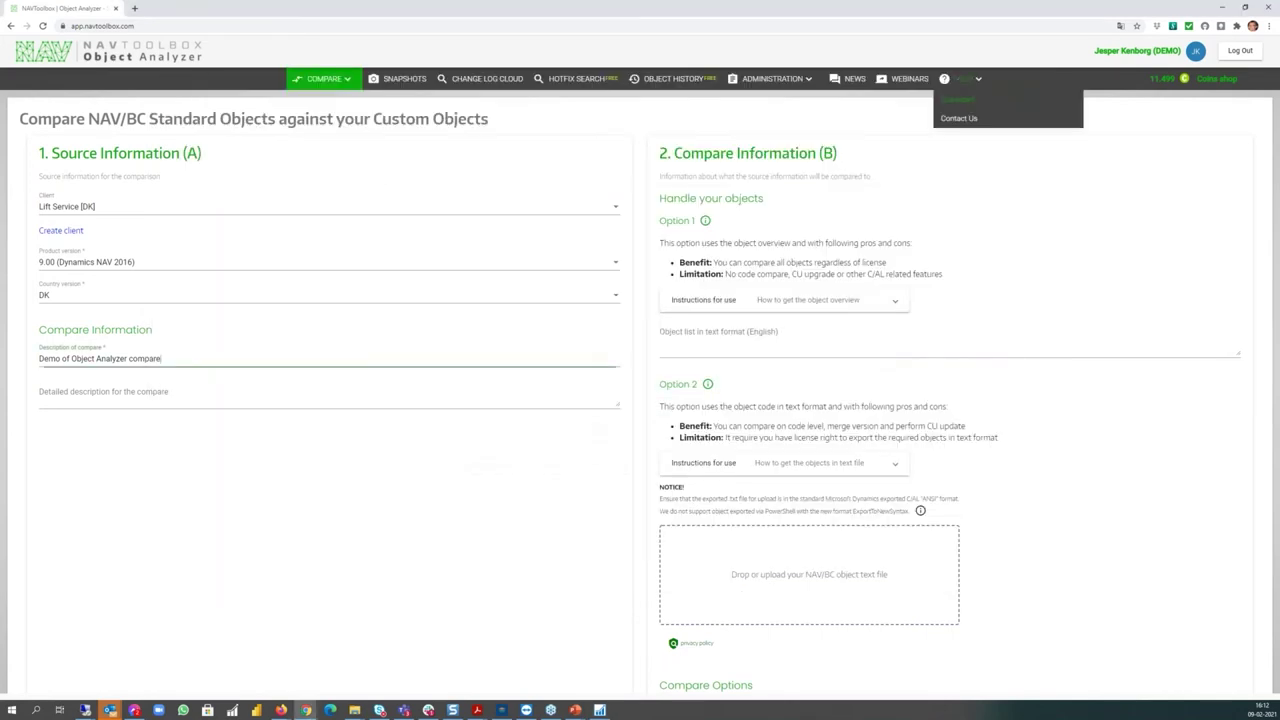
left_click(752, 333)
key("ctrl+v")
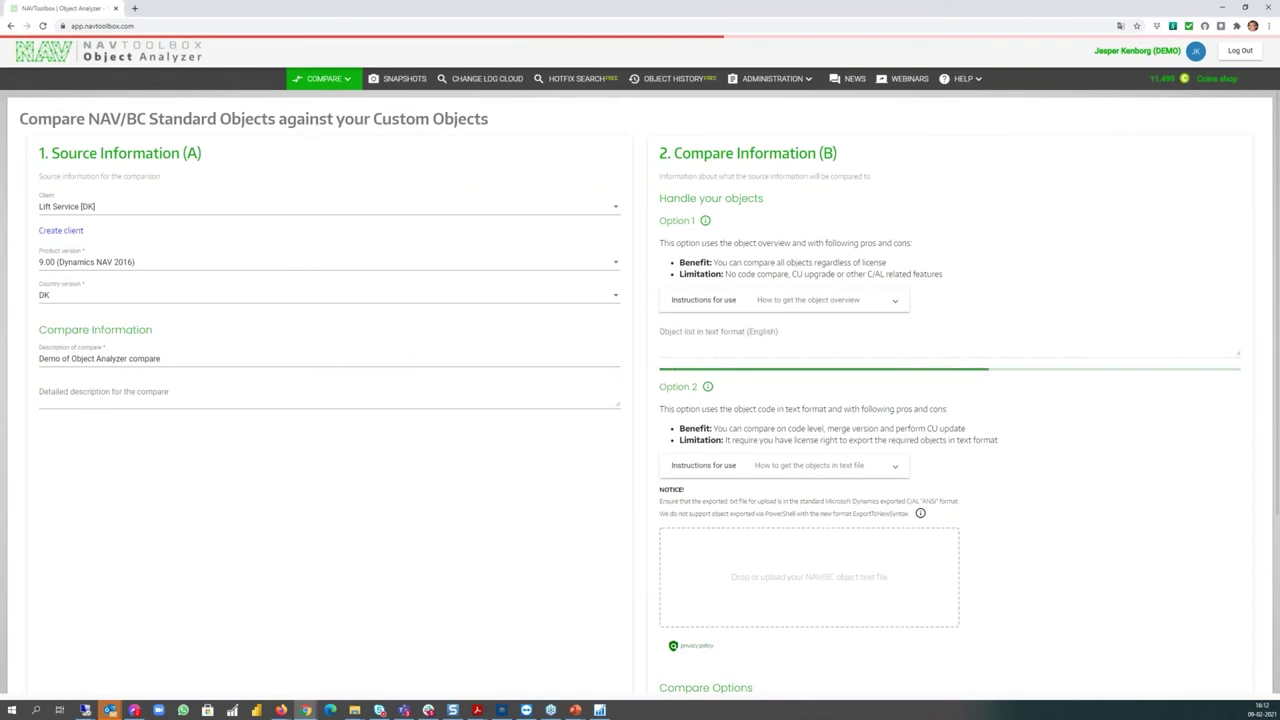
scroll(1107, 460, "down", 5)
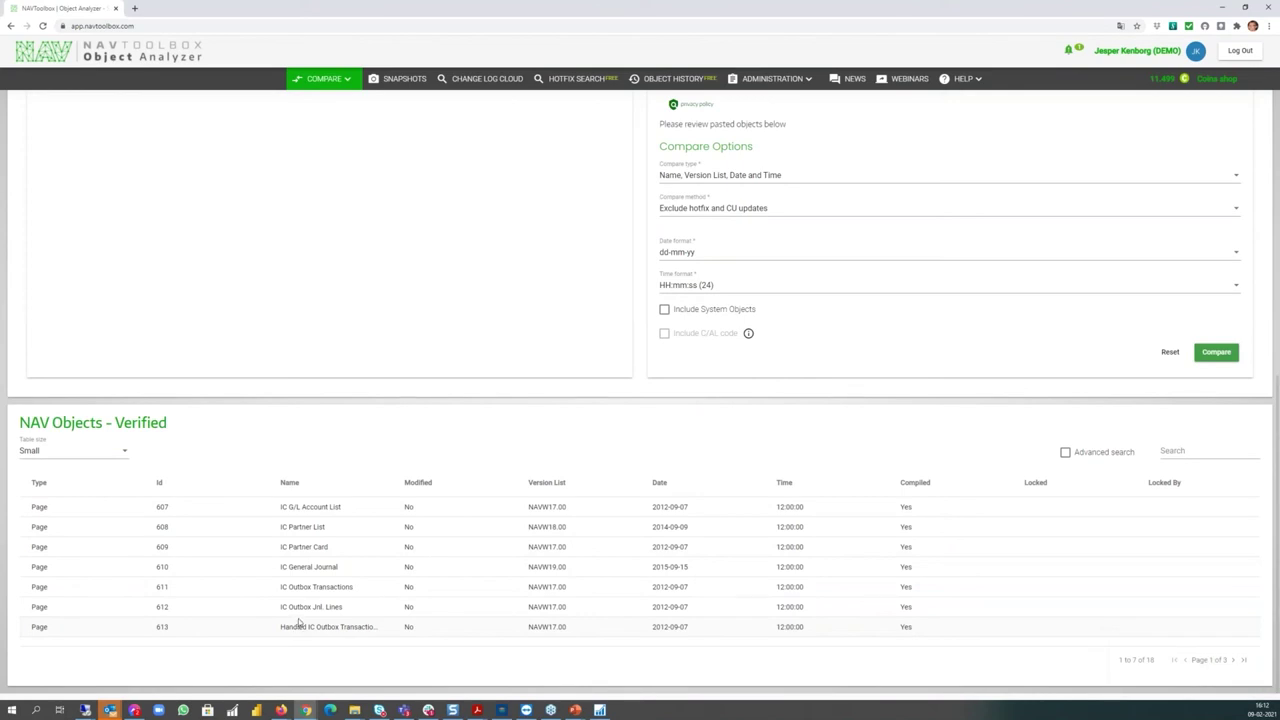
scroll(880, 343, "up", 5)
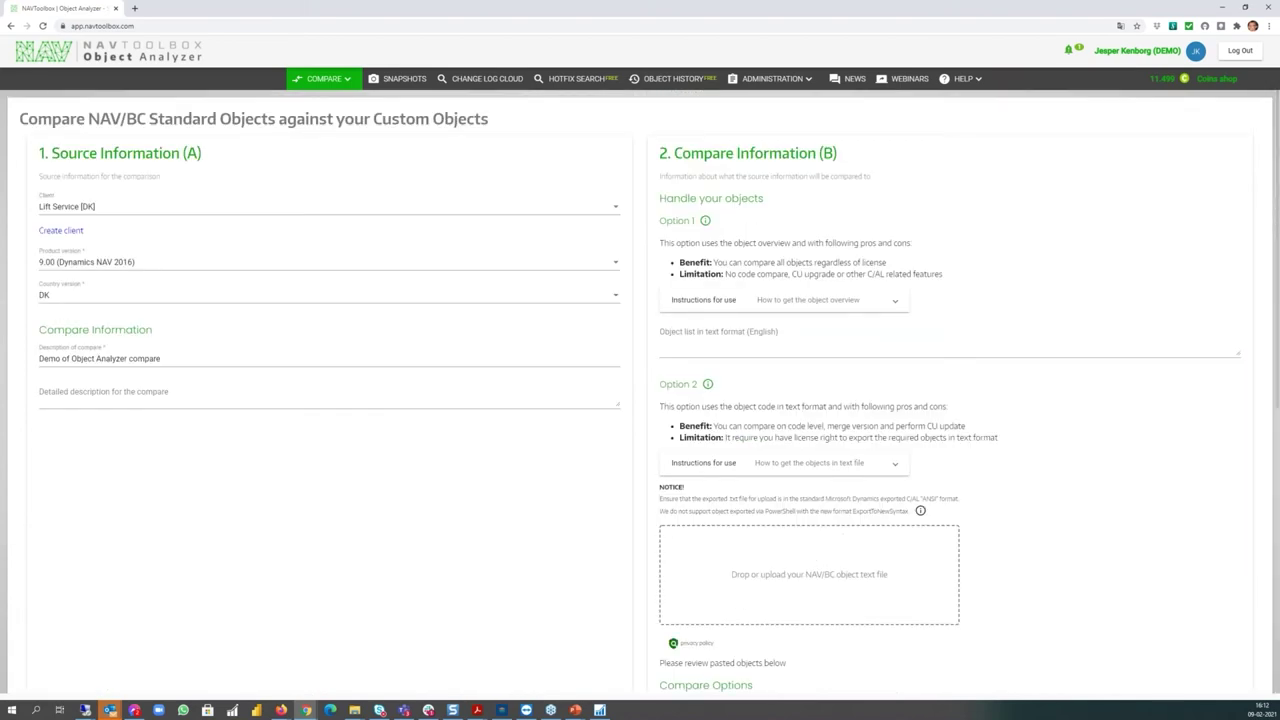
Upload "Lift 2018-01-17 Objects - NAV 2016 DK - LIVE - Backup ALL - updated TAB18 to CU21 and old TAB49.txt" from the Objects folder.
left_click(816, 567)
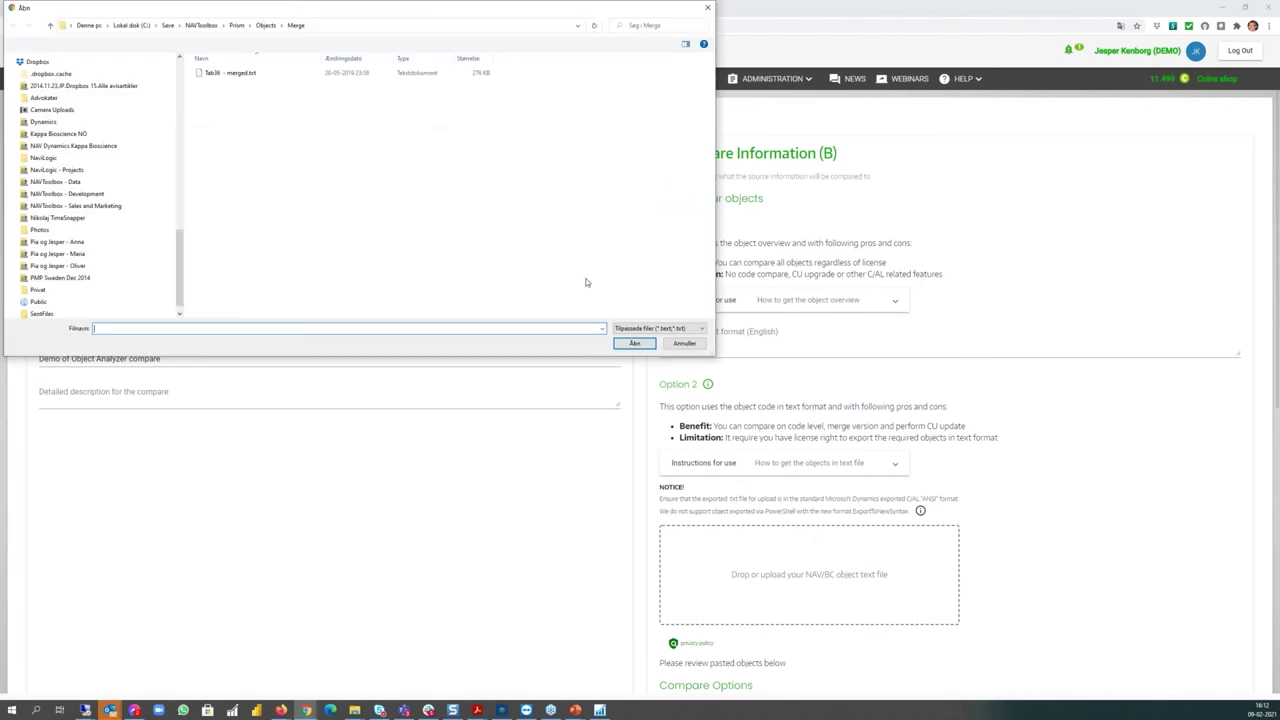
left_click(265, 25)
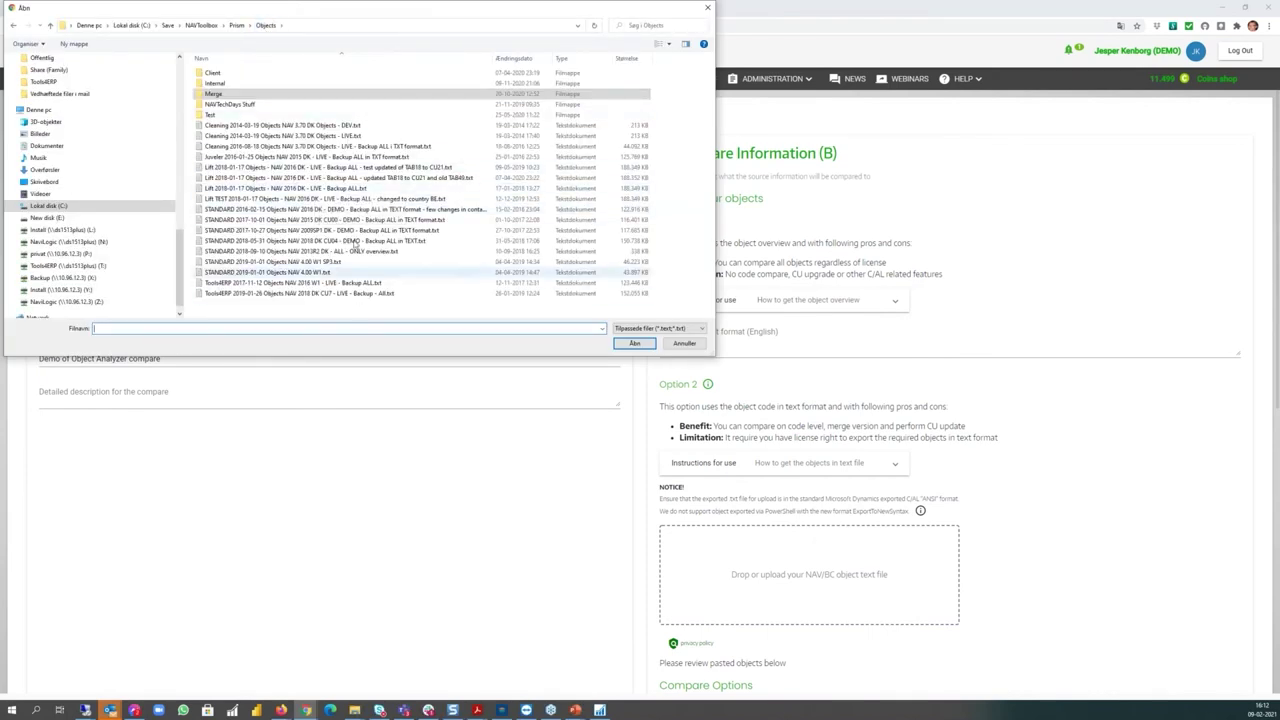
left_click(344, 178)
left_click(636, 344)
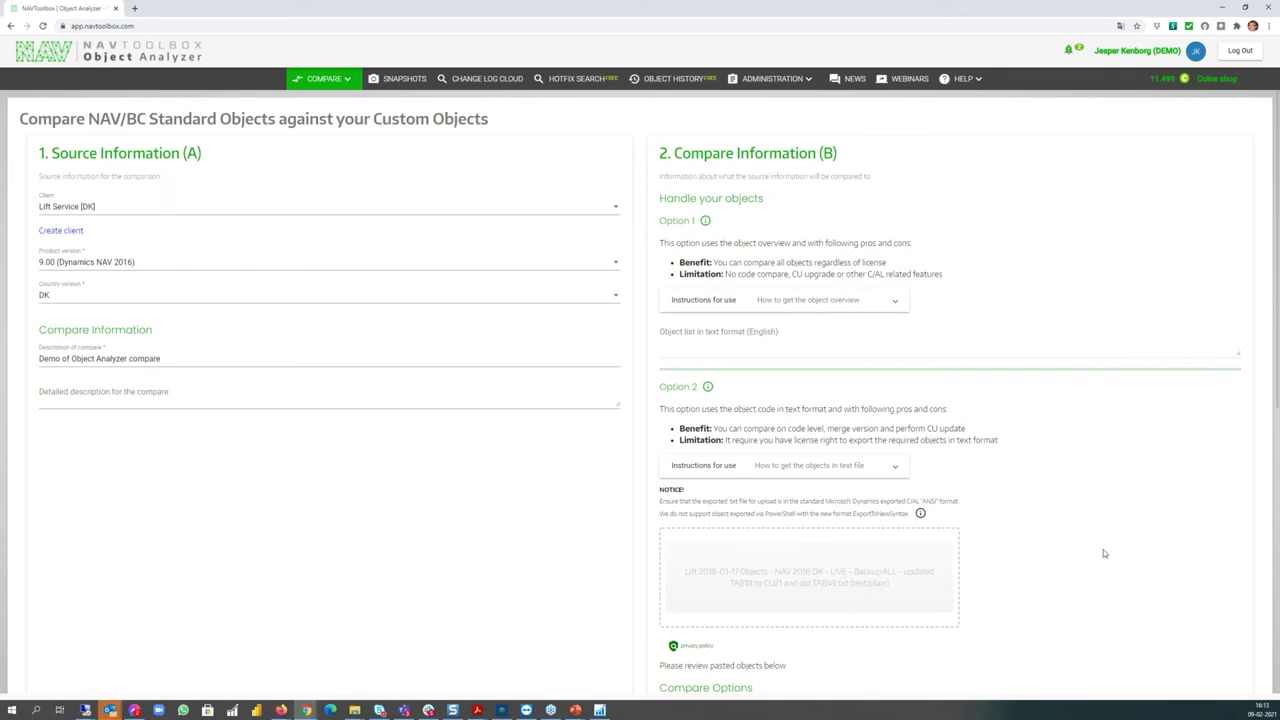
Examine the notice about empty Version List fields and the list of uploaded objects with missing information.
key("ctrl+v")
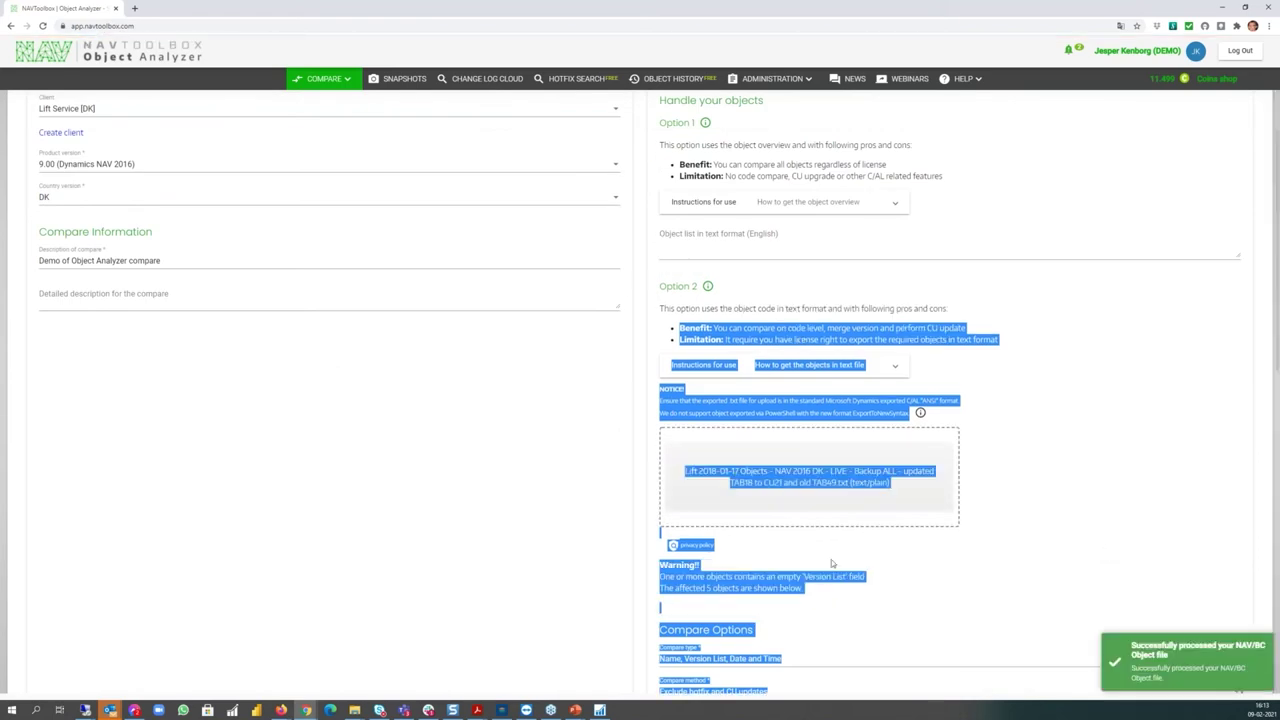
left_click(751, 562)
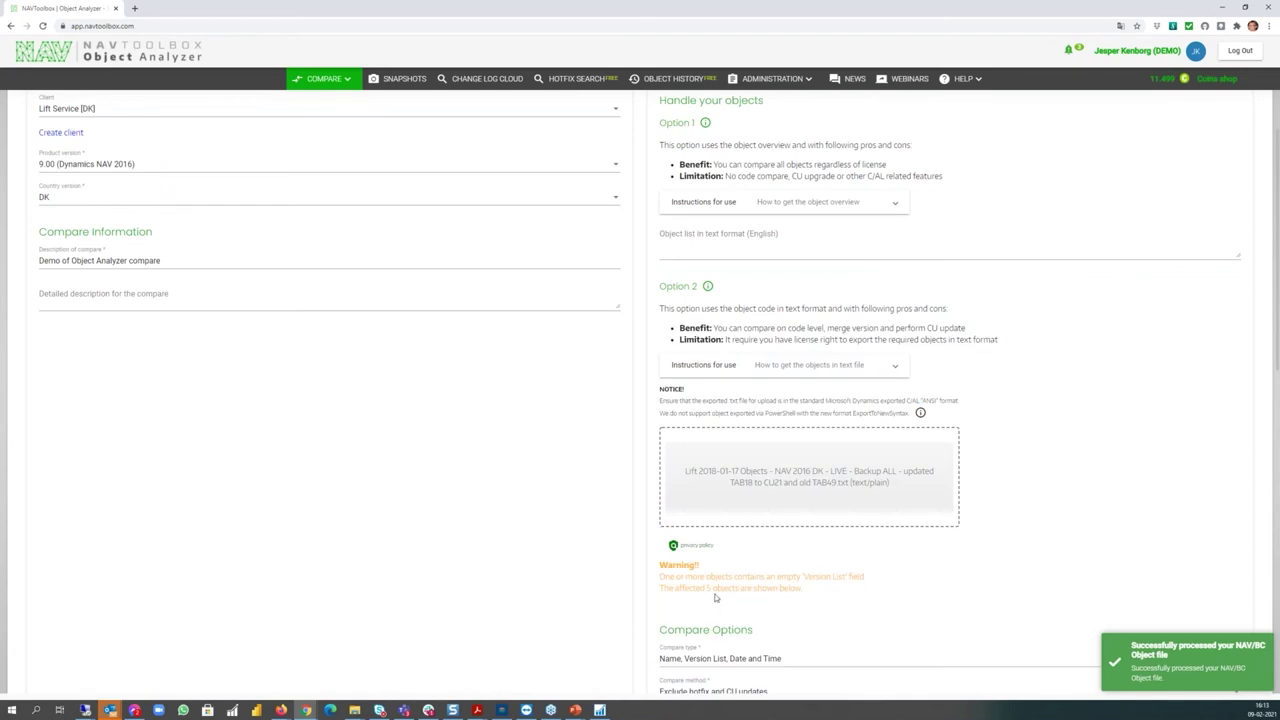
left_click_drag(716, 588, 668, 588)
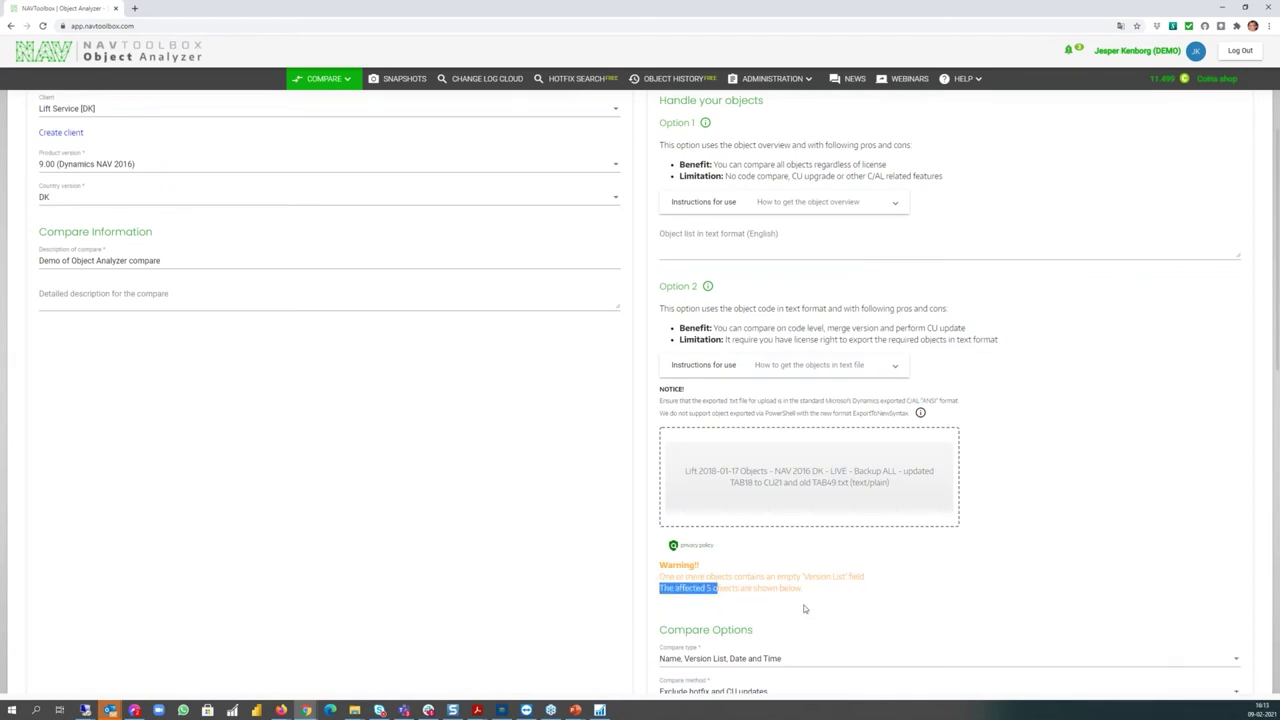
scroll(805, 607, "down", 5)
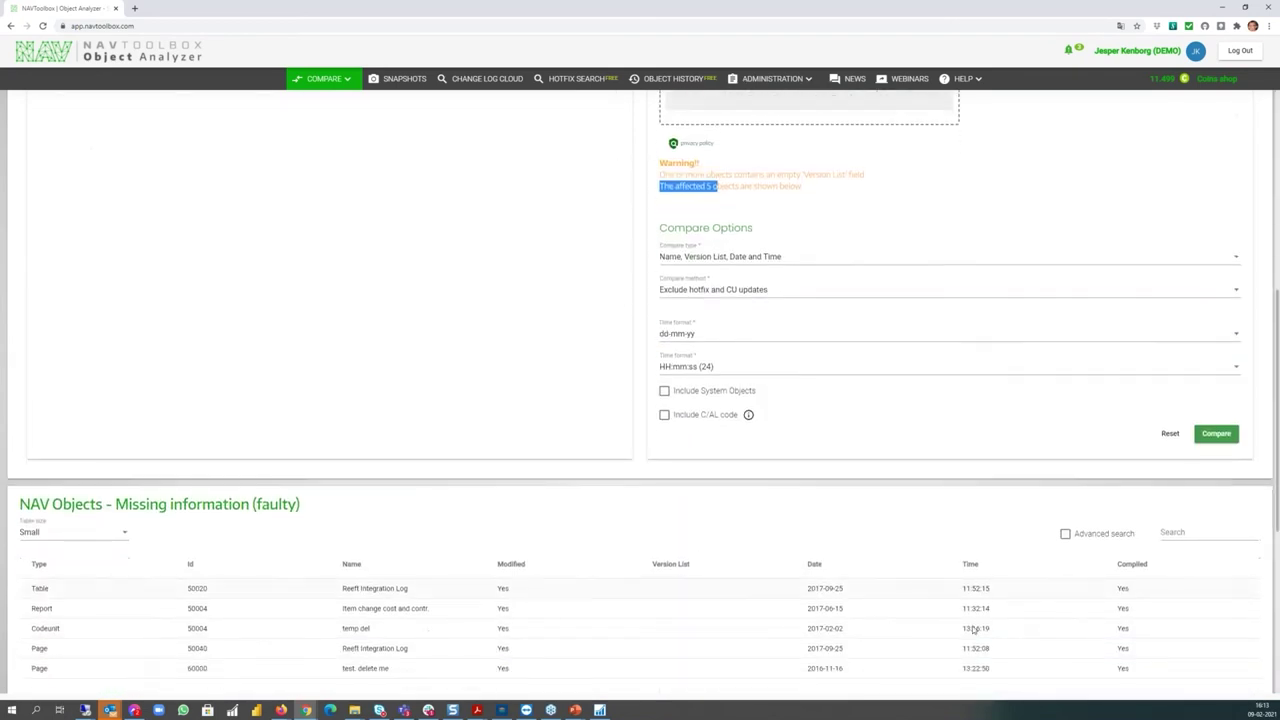
scroll(994, 568, "down", 1)
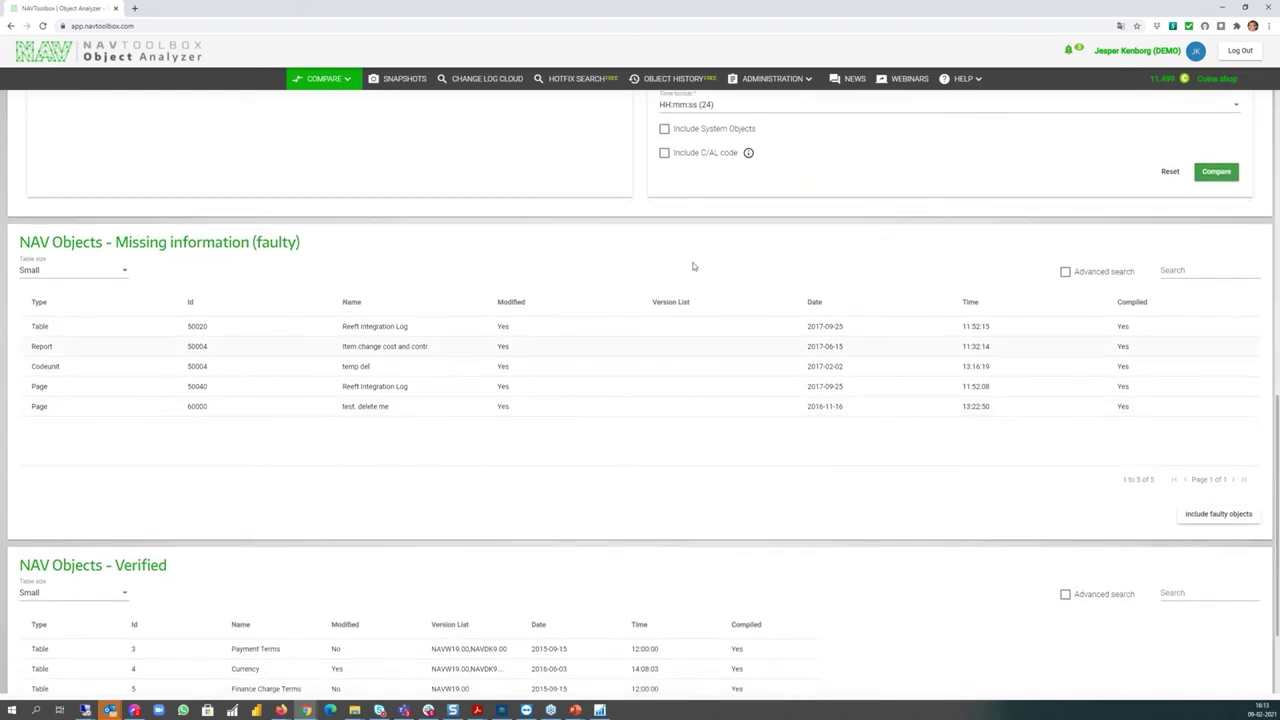
Run the compare with the faulty objects and C/AL code included and system objects excluded, accepting the coins cost.
scroll(690, 300, "down", 1)
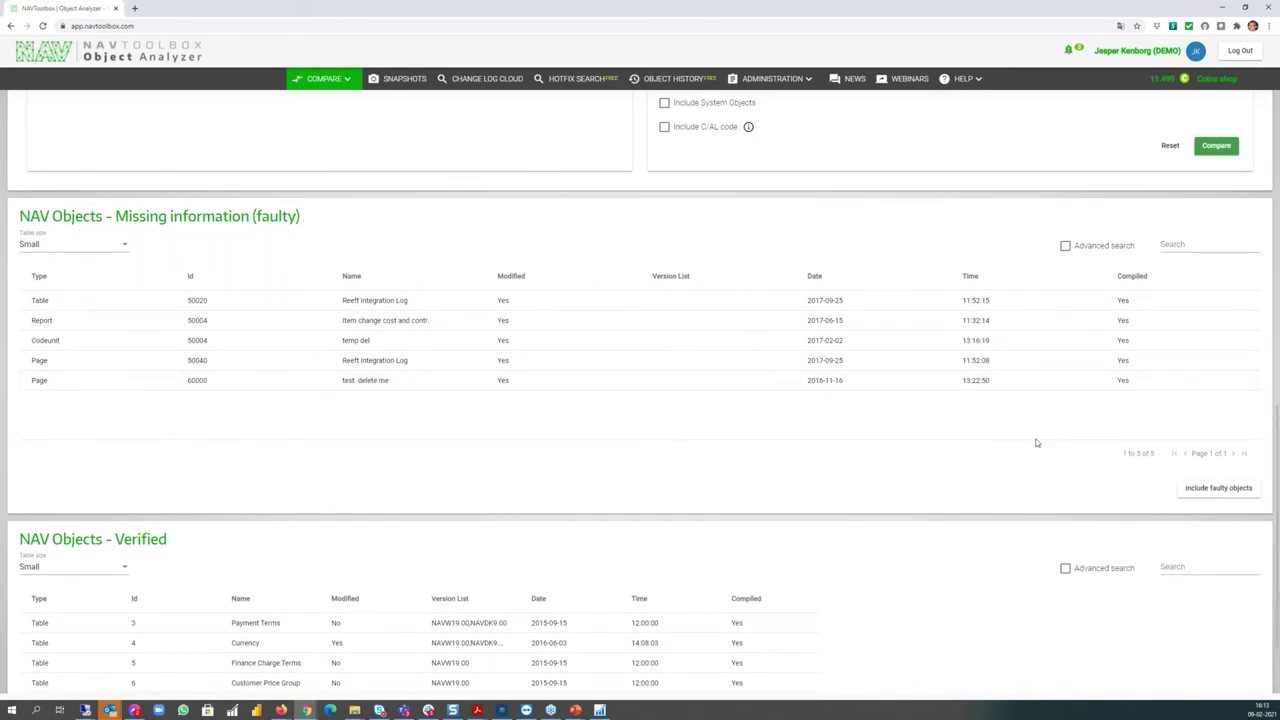
left_click(1219, 488)
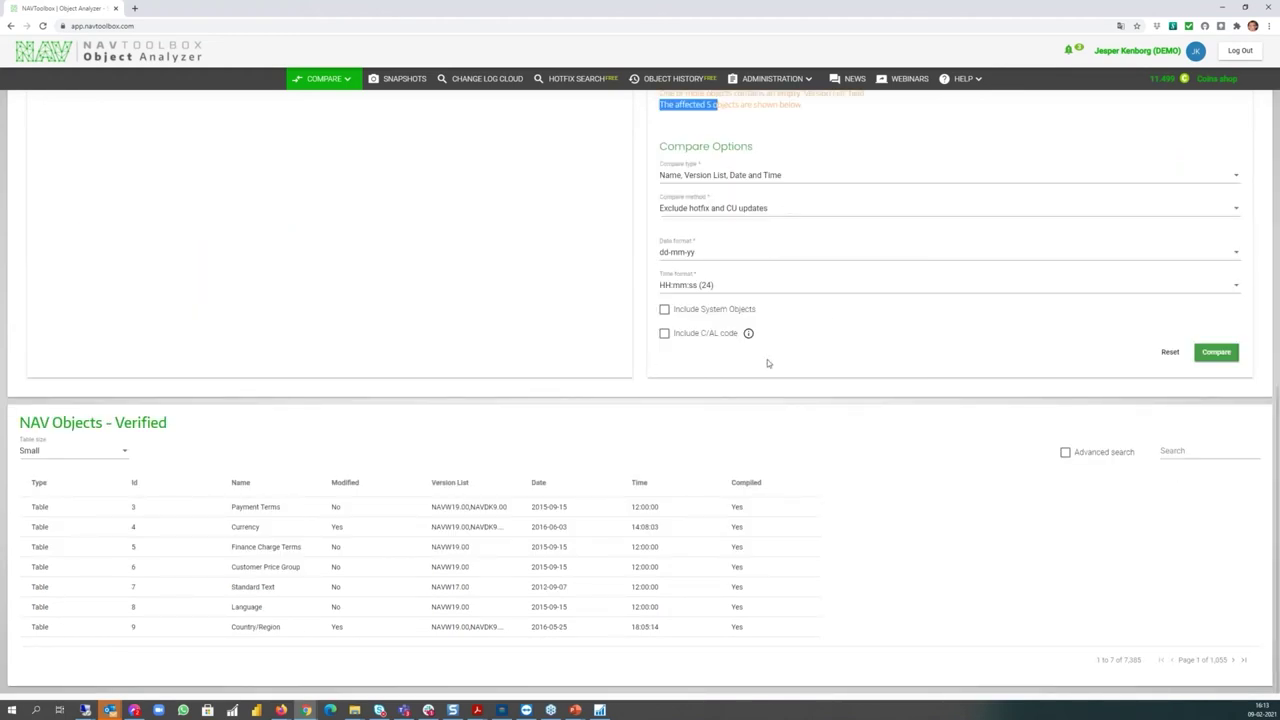
left_click(665, 311)
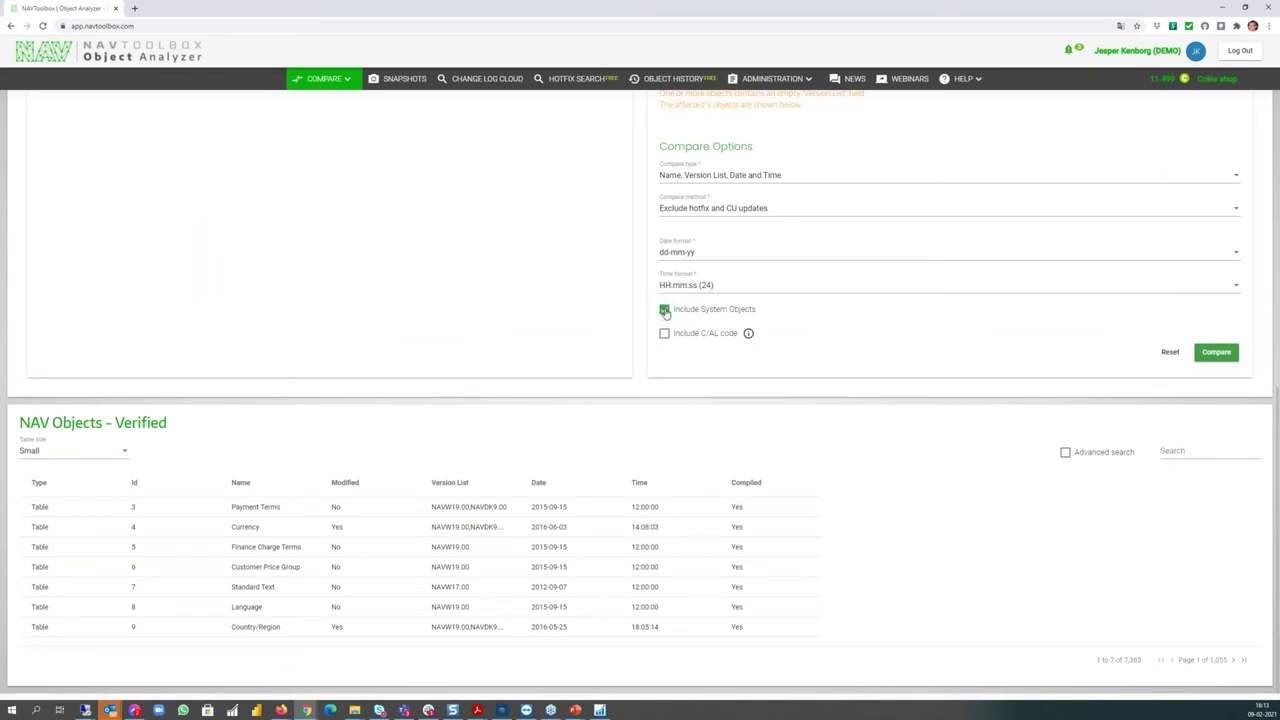
left_click(665, 311)
left_click(665, 335)
left_click(1214, 354)
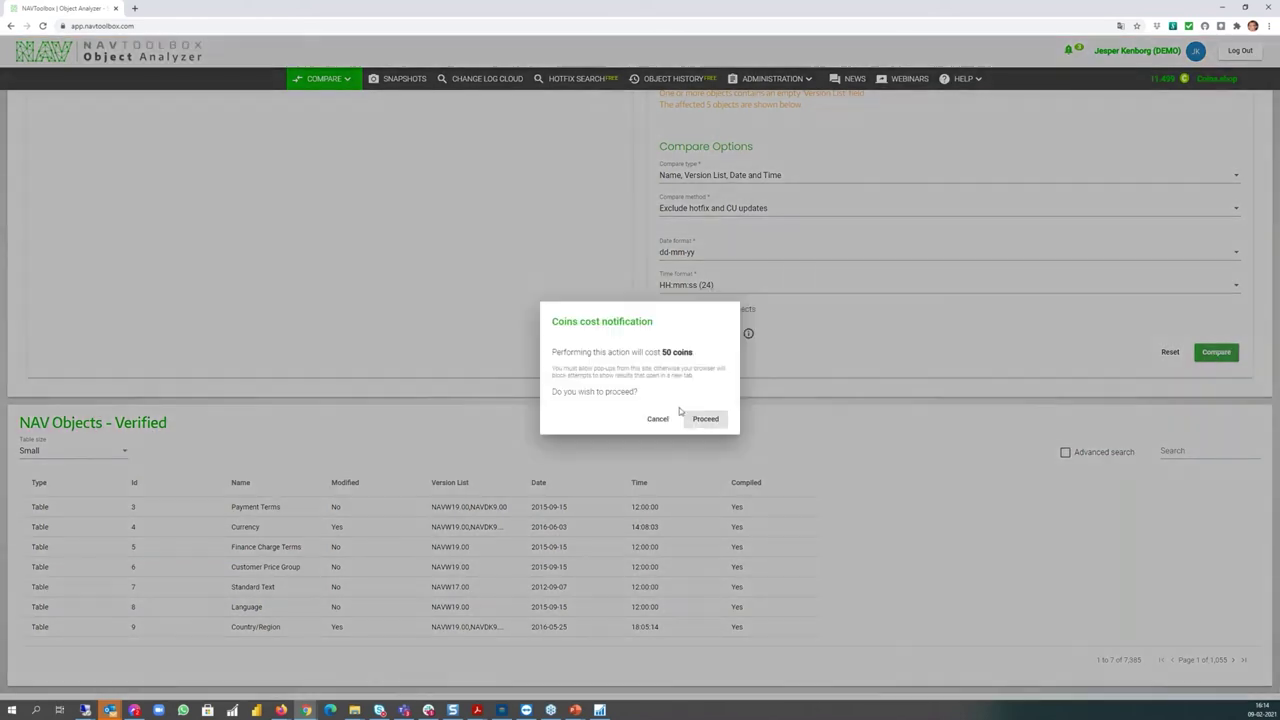
left_click(705, 420)
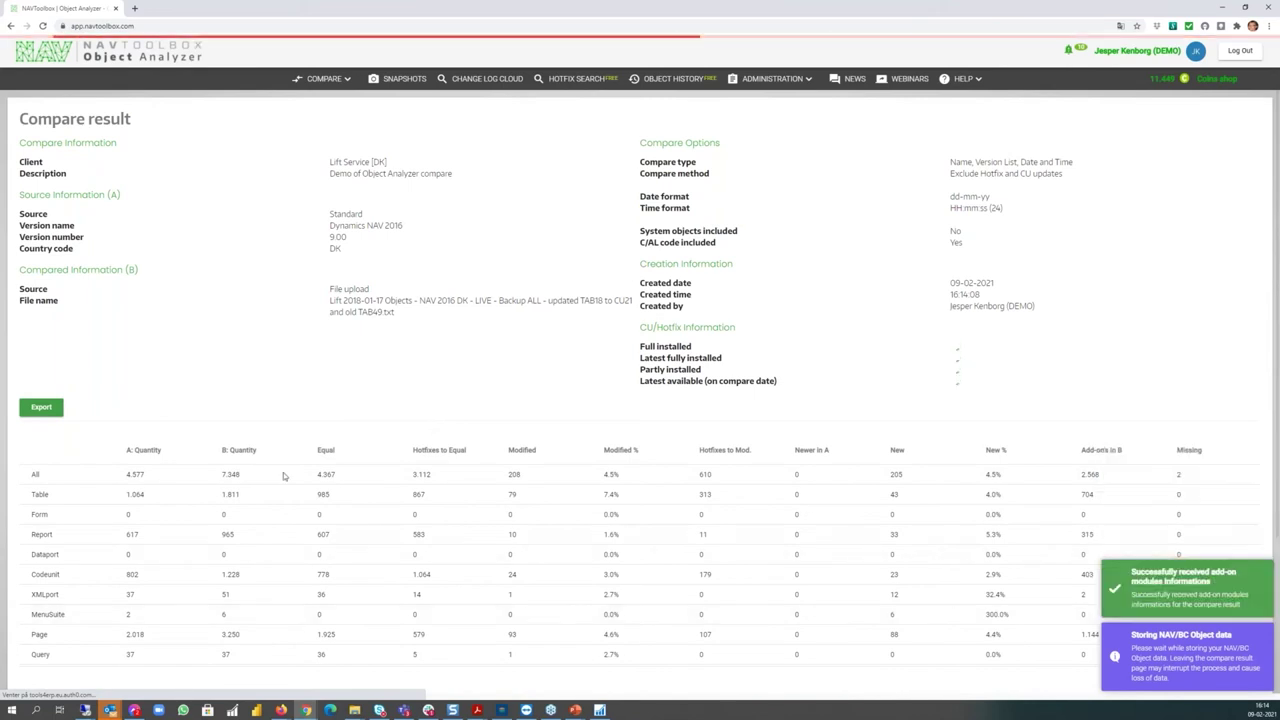
Examine the source and compared information in the compare result, including version name, country code and uploaded file name.
double_click(113, 195)
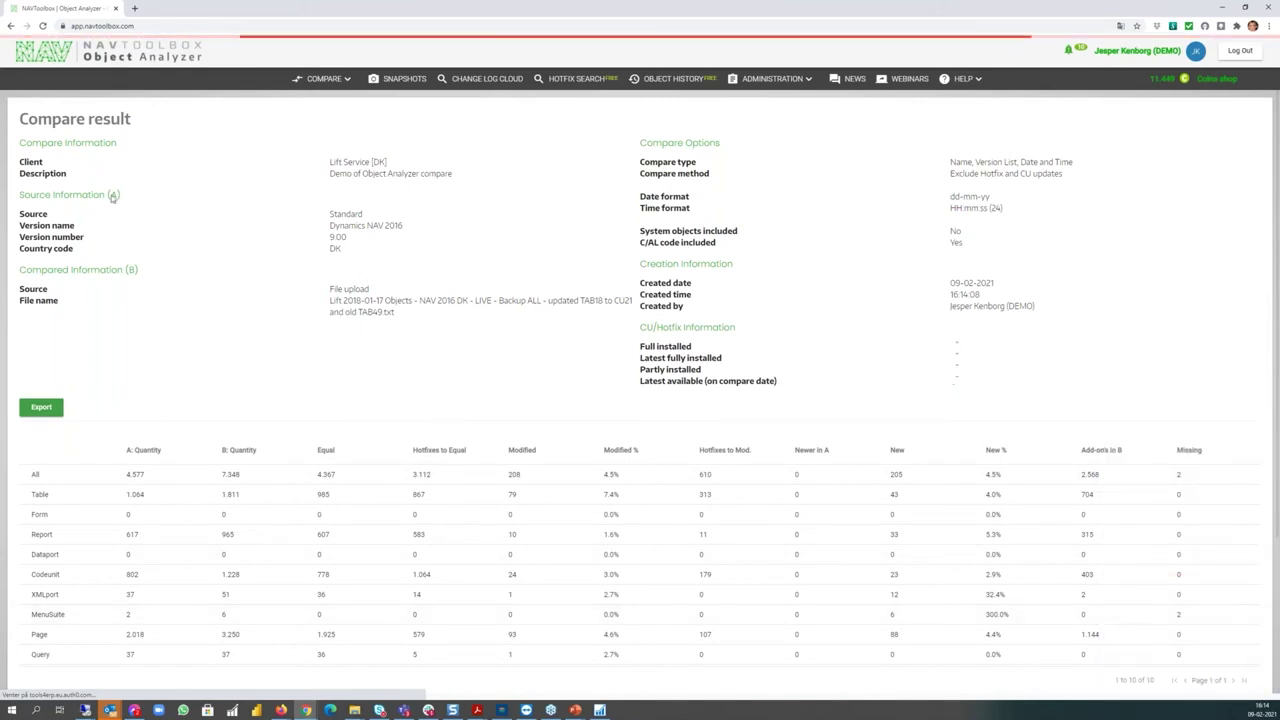
triple_click(388, 227)
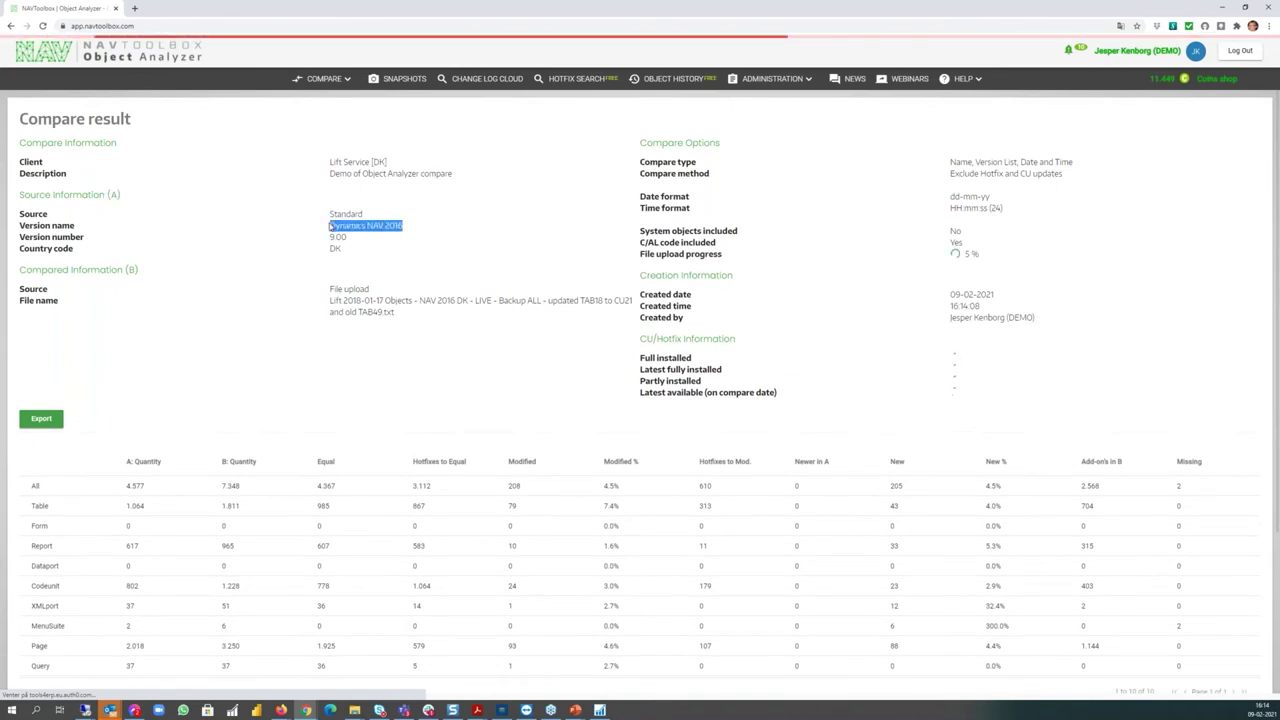
double_click(336, 248)
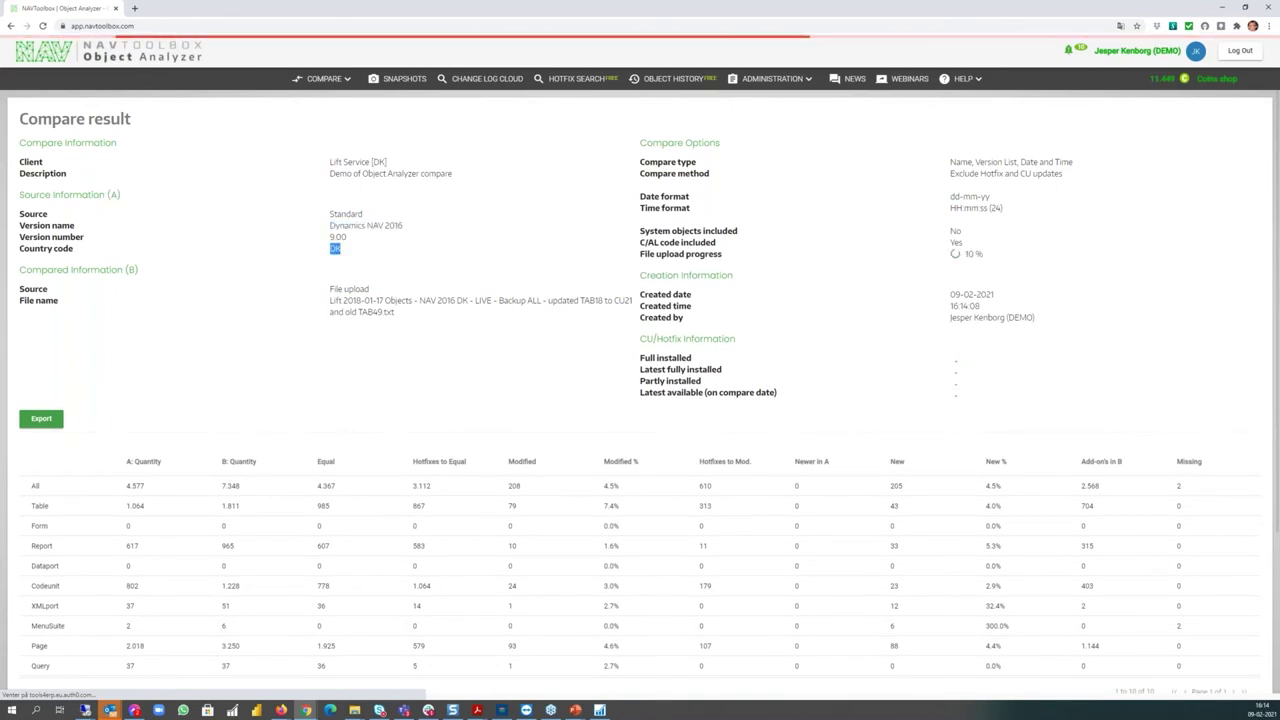
left_click_drag(331, 300, 530, 371)
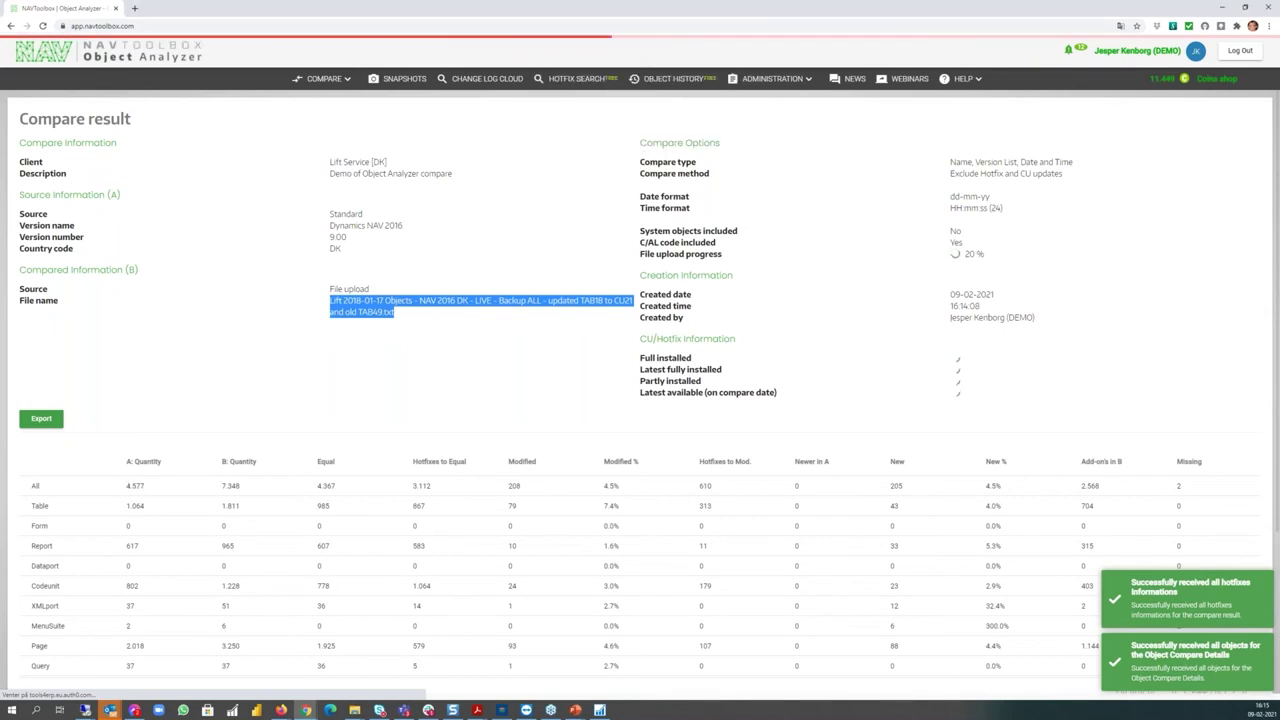
Examine the object statistics table, comparing the modified, new, add-on and missing figures for all objects and for reports.
scroll(127, 485, "down", 2)
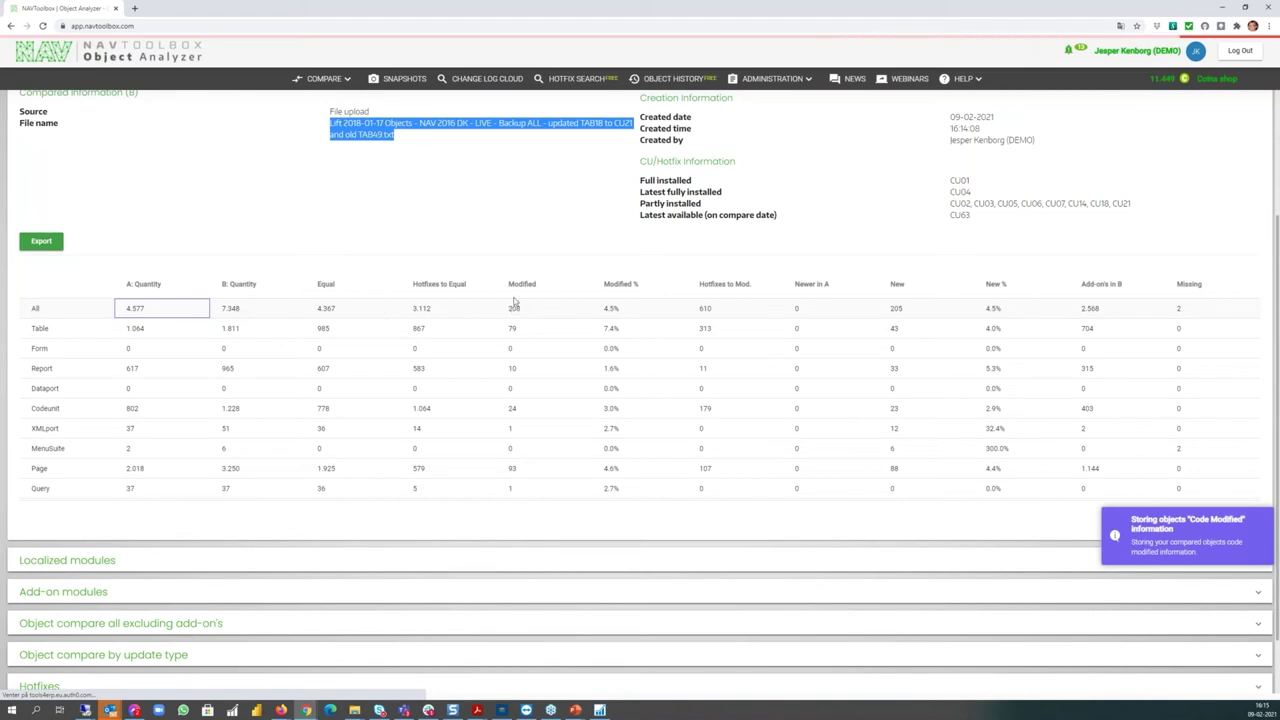
left_click(514, 304)
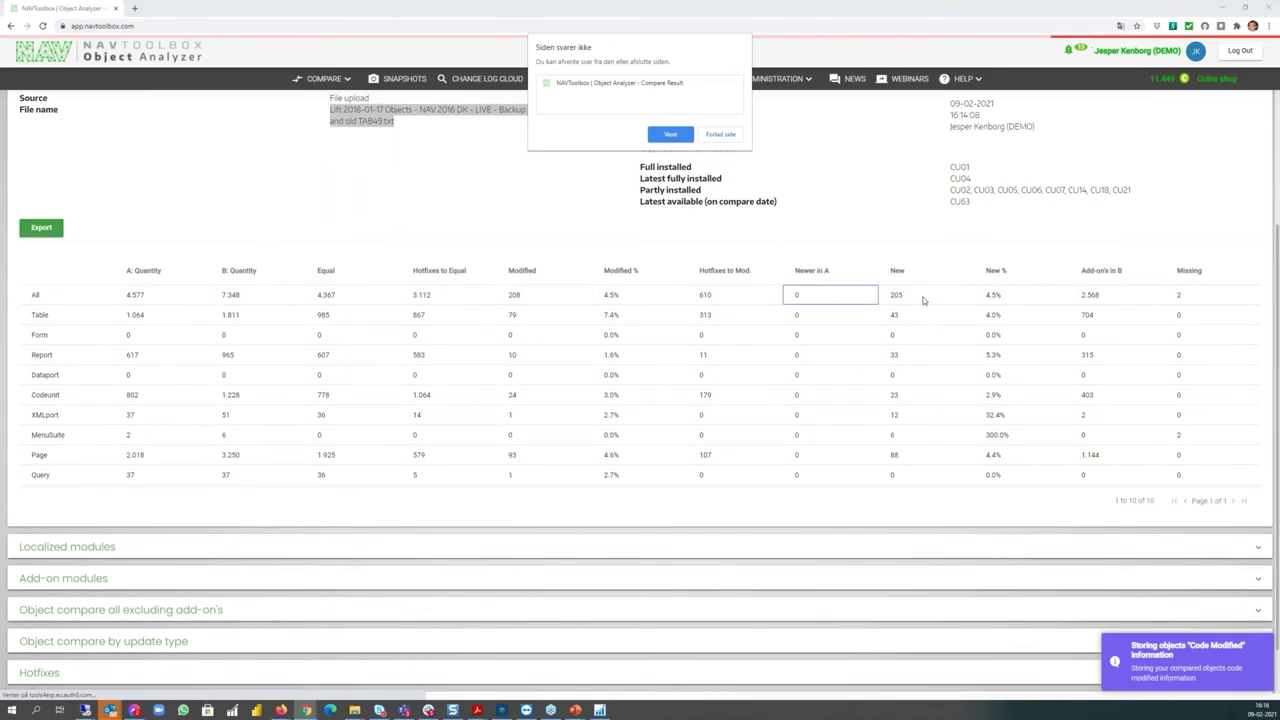
left_click(903, 358)
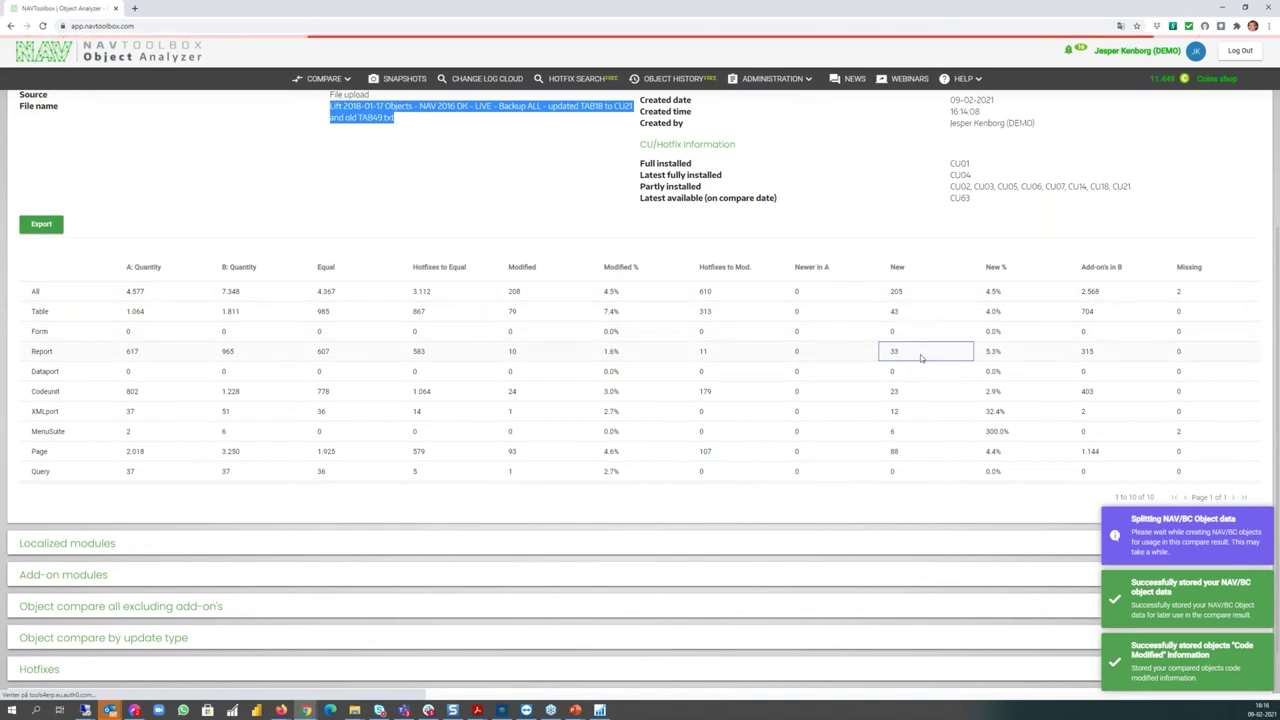
left_click(511, 355)
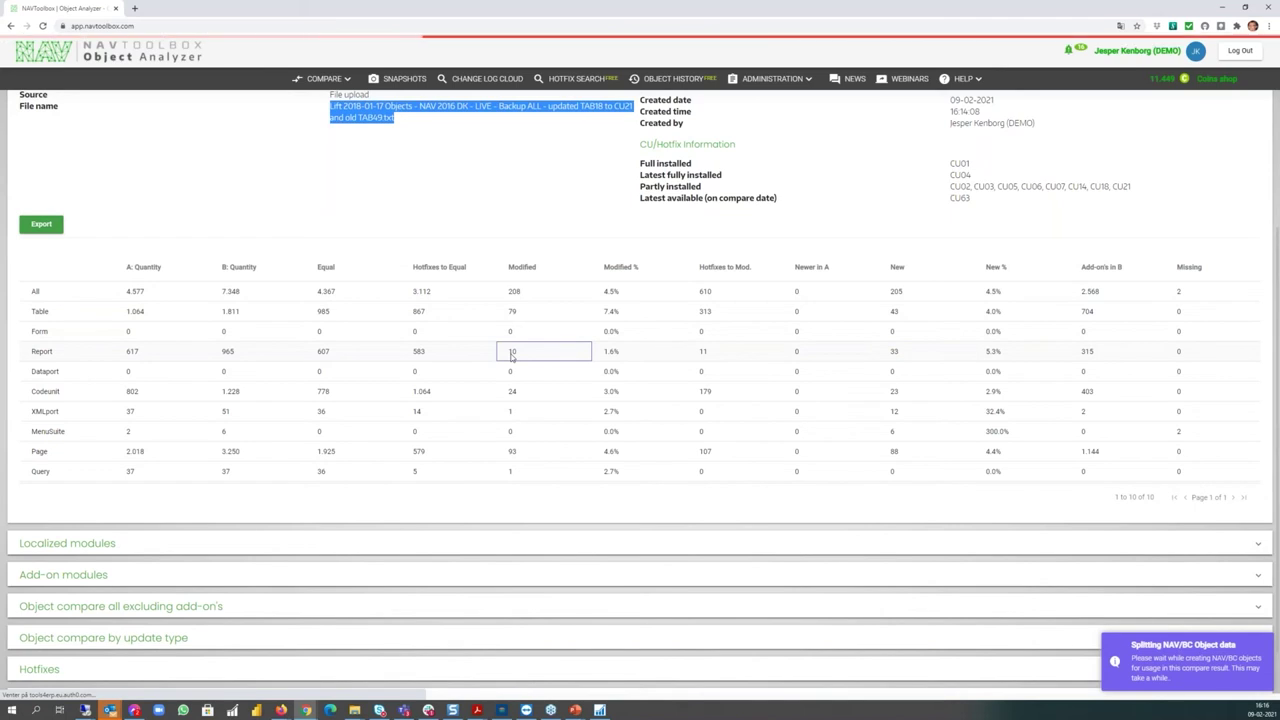
left_click(1089, 354)
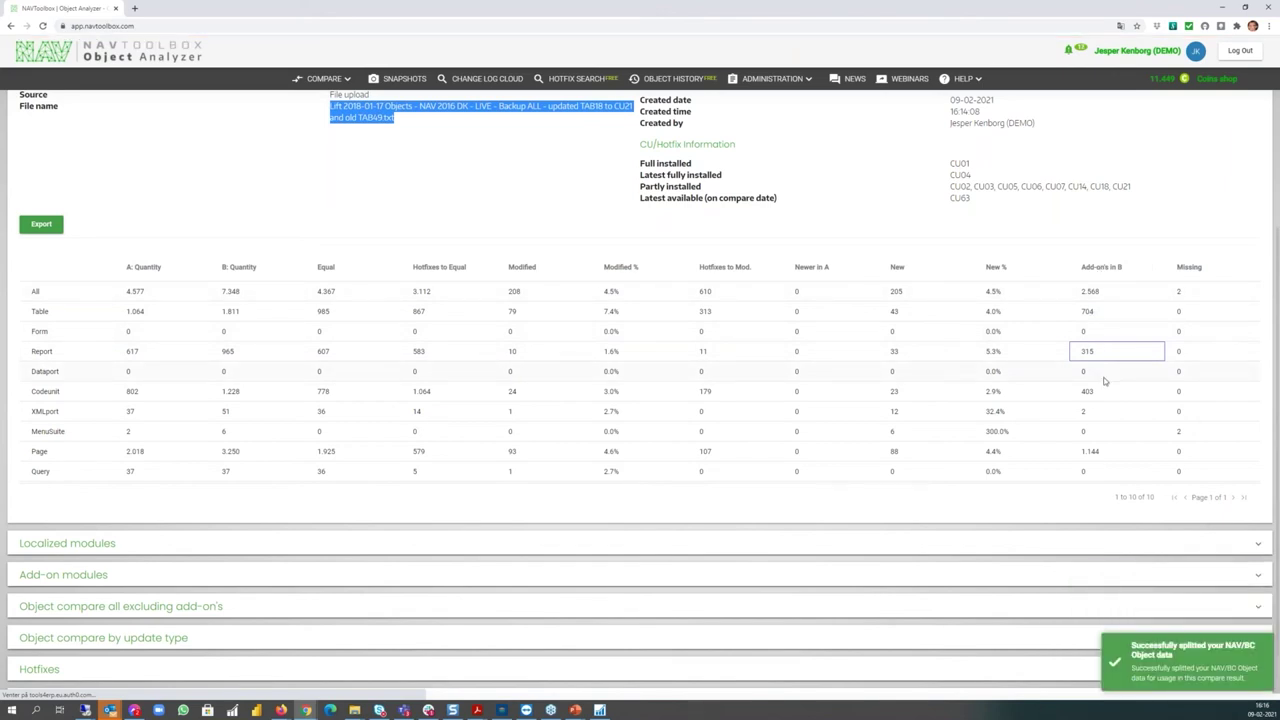
left_click(1184, 292)
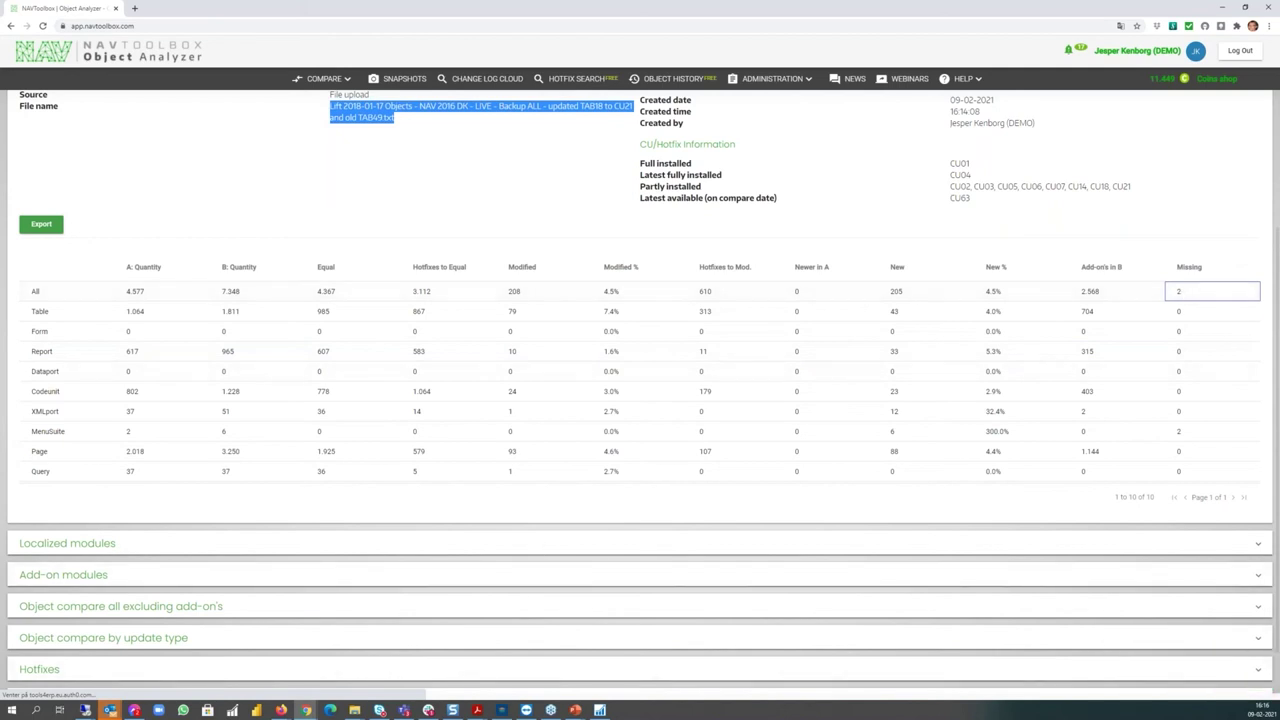
Review the missing objects under the object compare by update type, then collapse their list.
left_click(205, 641)
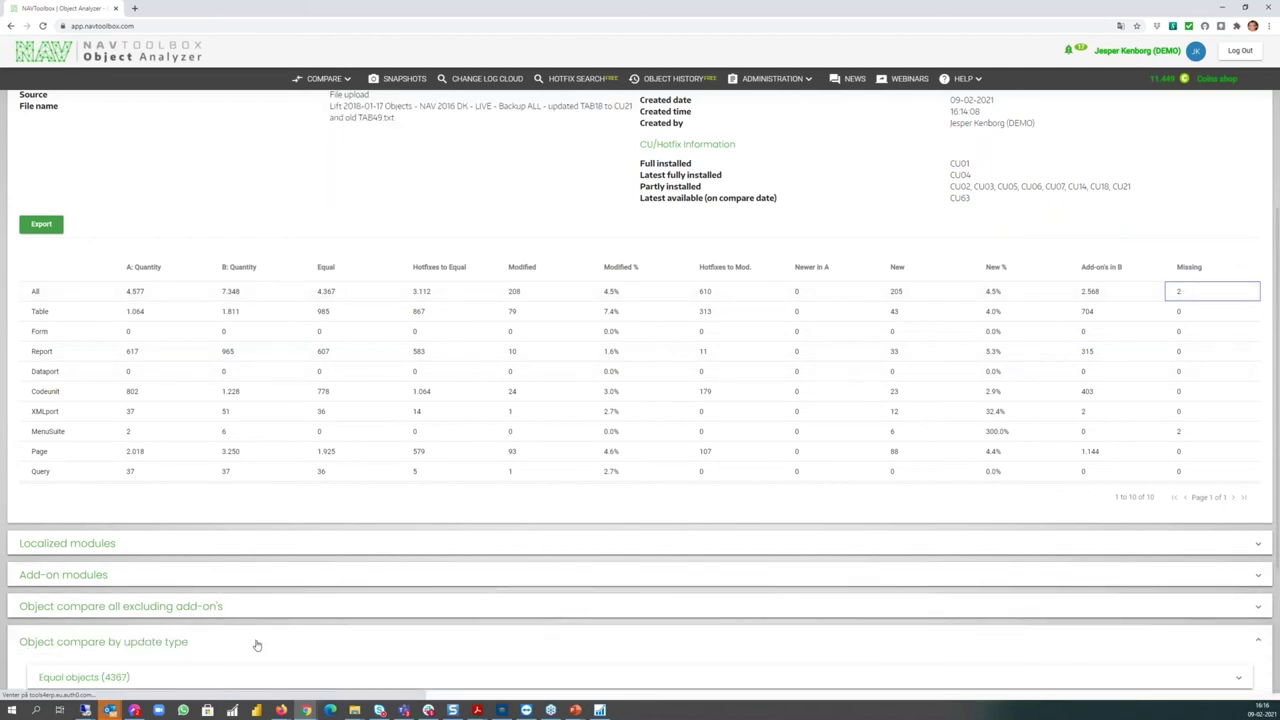
scroll(257, 646, "down", 3)
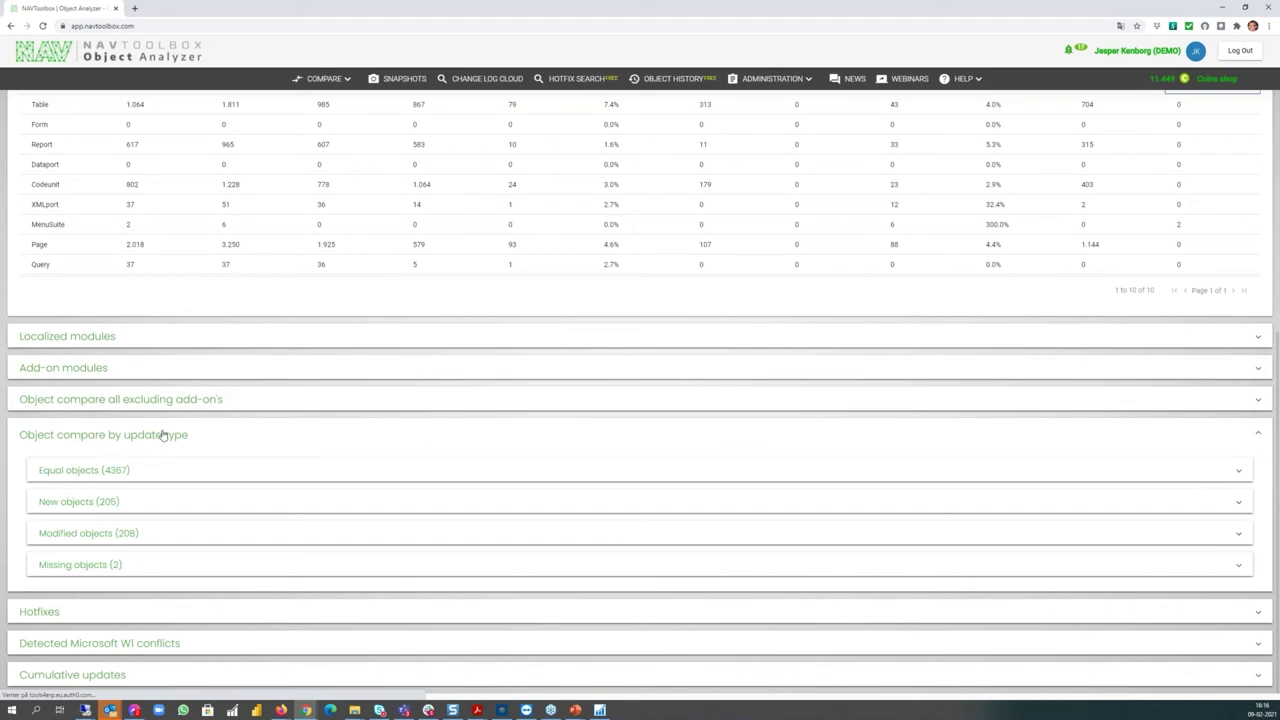
left_click(119, 566)
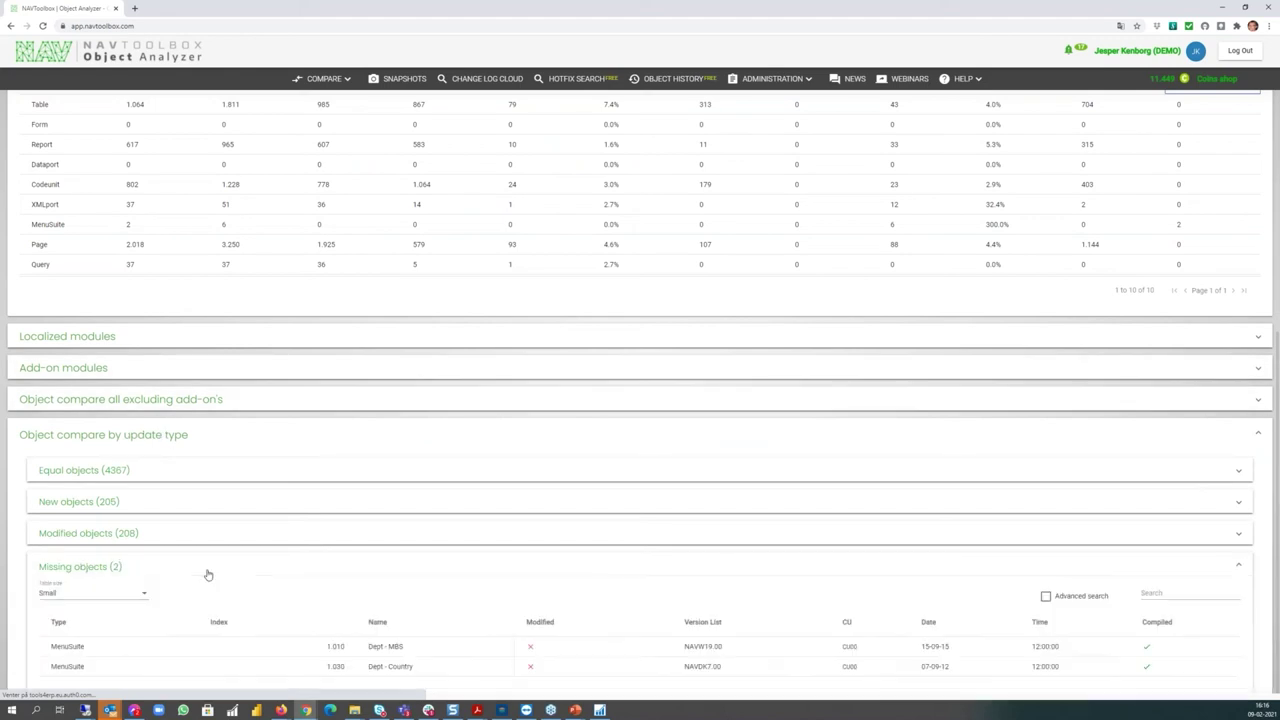
scroll(150, 520, "down", 3)
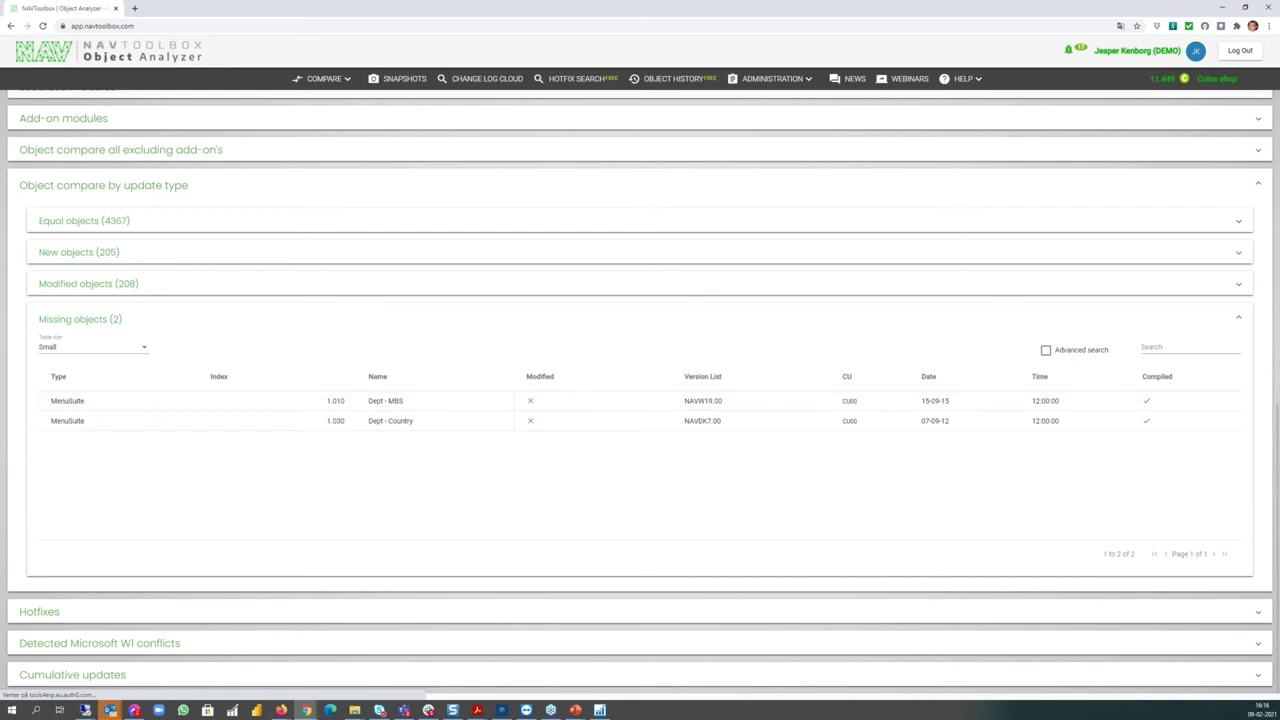
left_click(380, 322)
Examine the CU/Hotfix information for the fully installed, latest fully installed, partly installed and latest available cumulative updates.
scroll(381, 463, "up", 3)
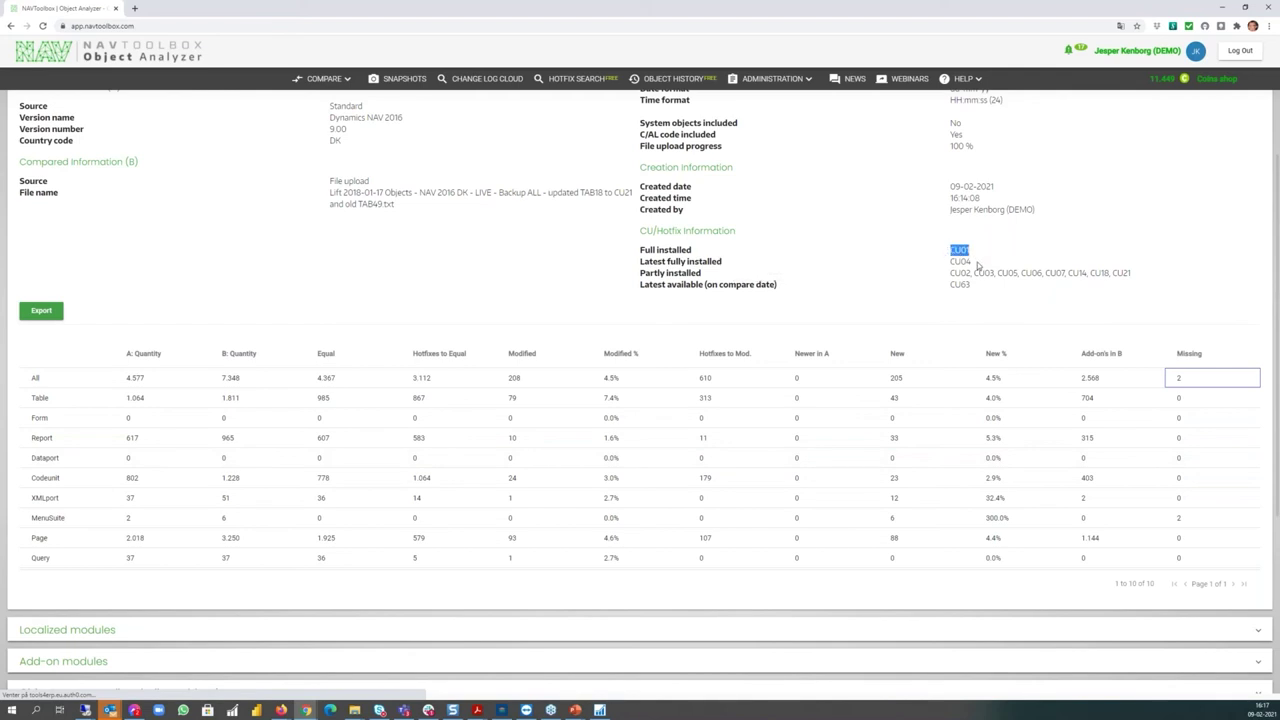
left_click_drag(972, 265, 953, 265)
left_click(951, 272)
left_click_drag(1133, 273, 953, 280)
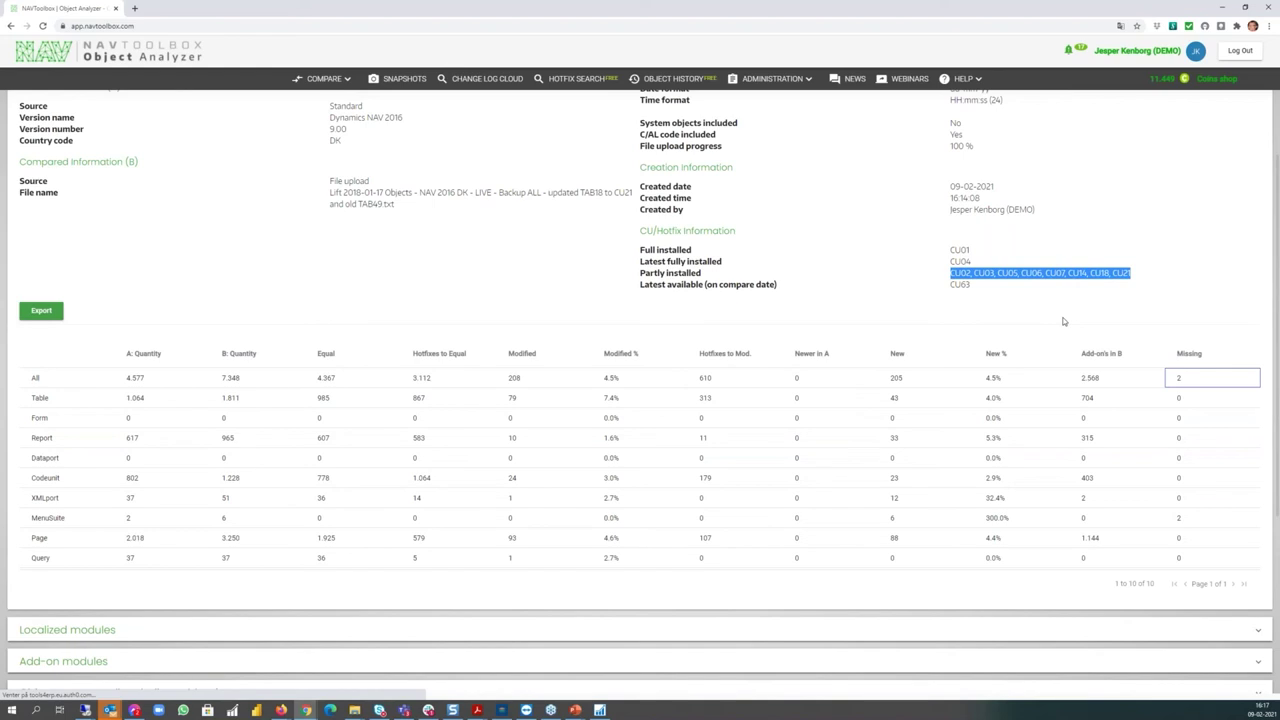
left_click(972, 288)
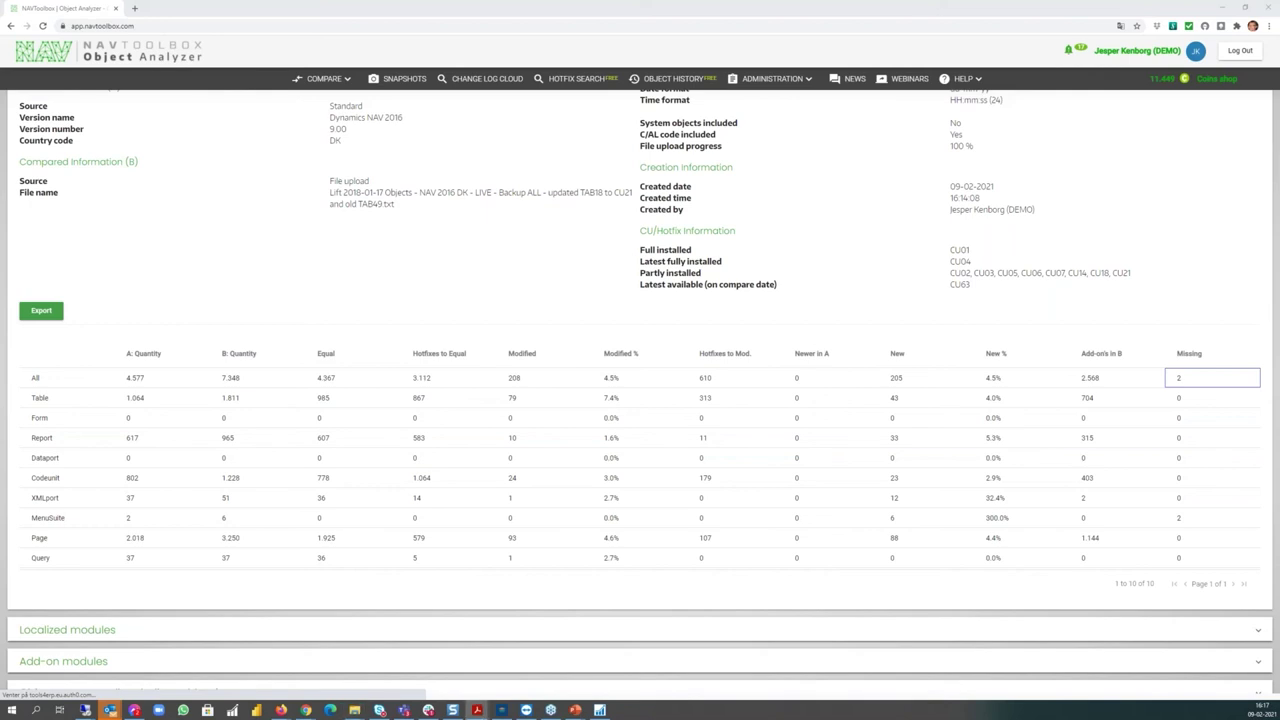
Switch to Adobe Acrobat Reader, maximize the Management Report on Dynamics NAV and close the two other open PDFs.
left_click_drag(83, 97, 760, 22)
double_click(760, 22)
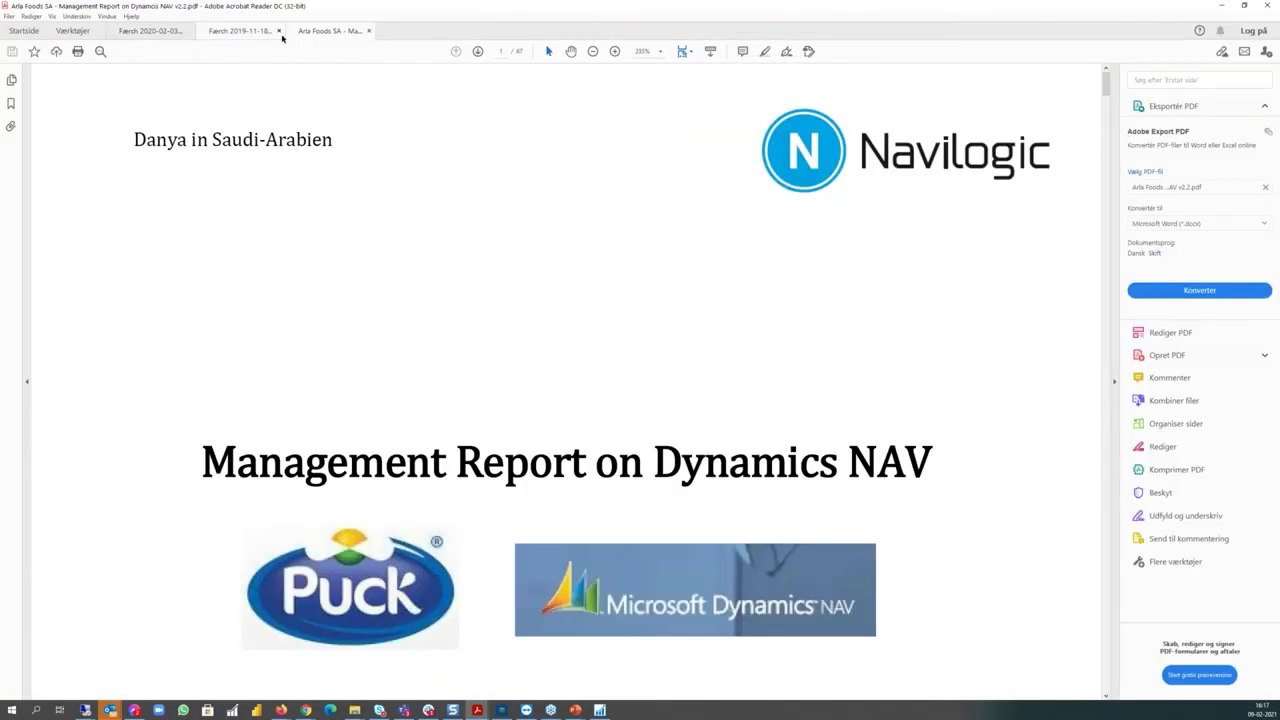
left_click(279, 31)
left_click(189, 31)
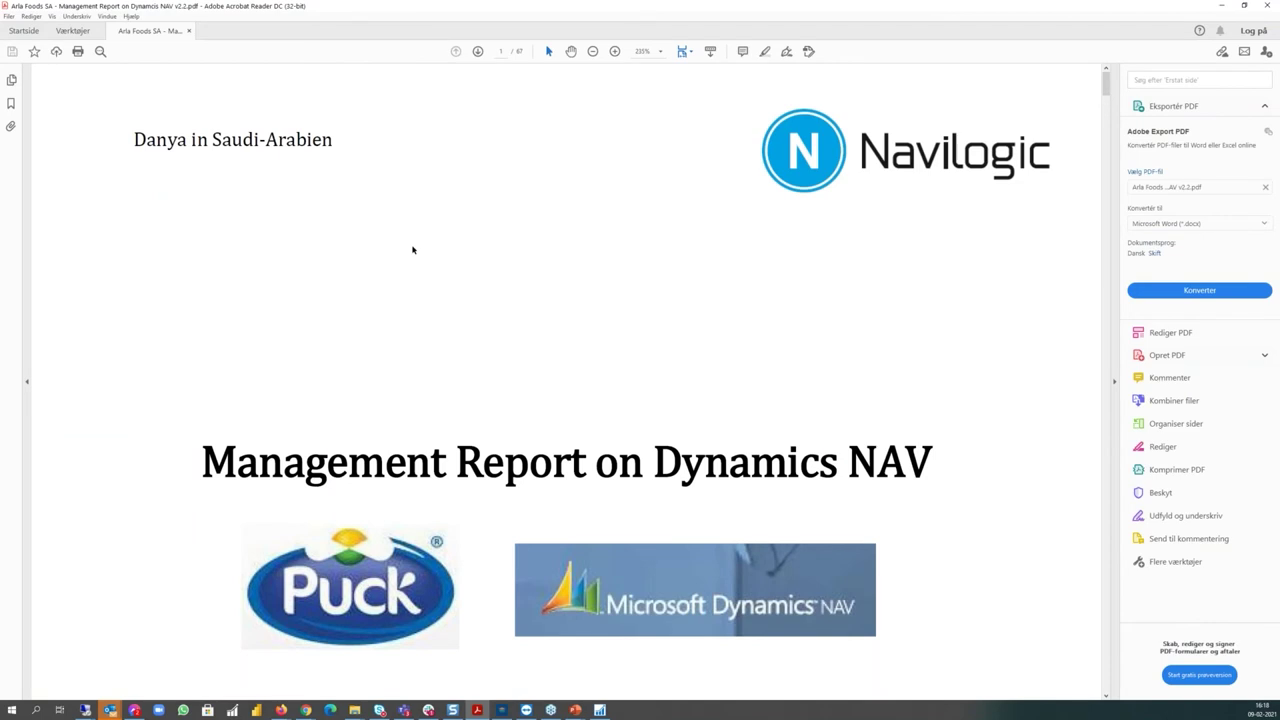
Browse the management report from the cover through the contents and basis analysis to the NAV Object Analysis section.
scroll(412, 250, "down", 15)
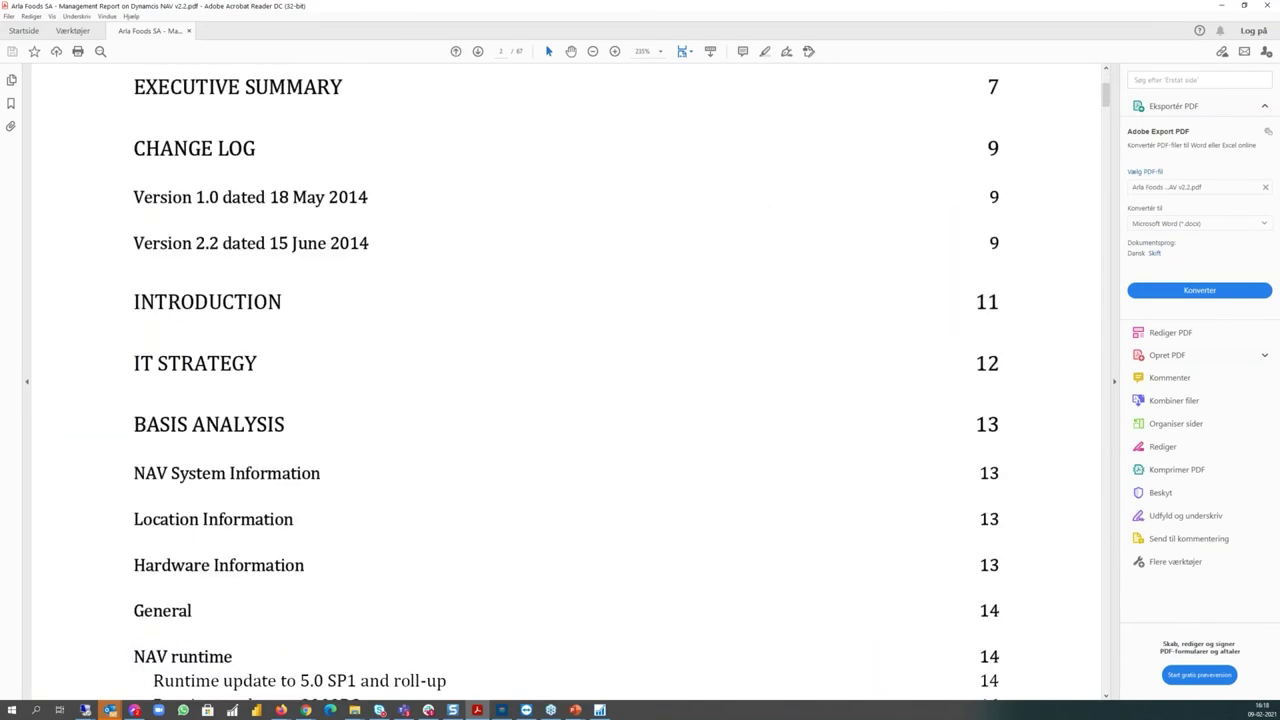
scroll(565, 380, "down", 10)
scroll(565, 380, "down", 15)
scroll(565, 380, "down", 15)
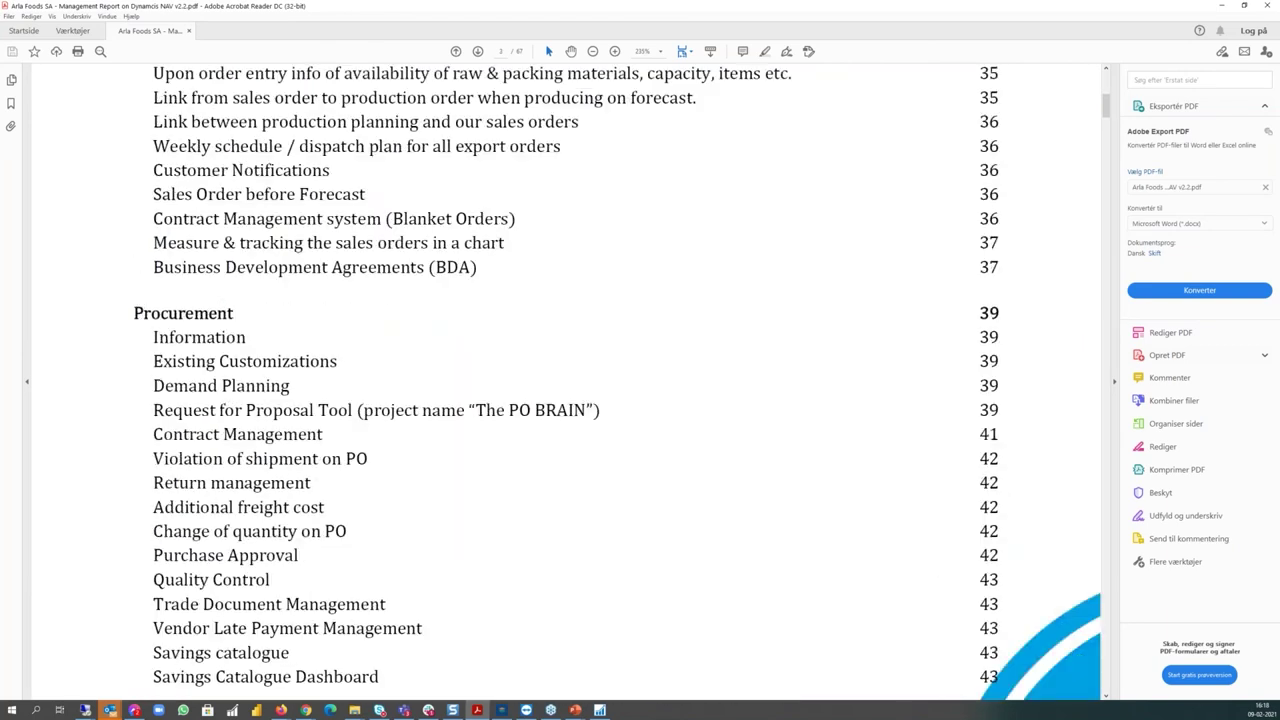
scroll(565, 380, "down", 10)
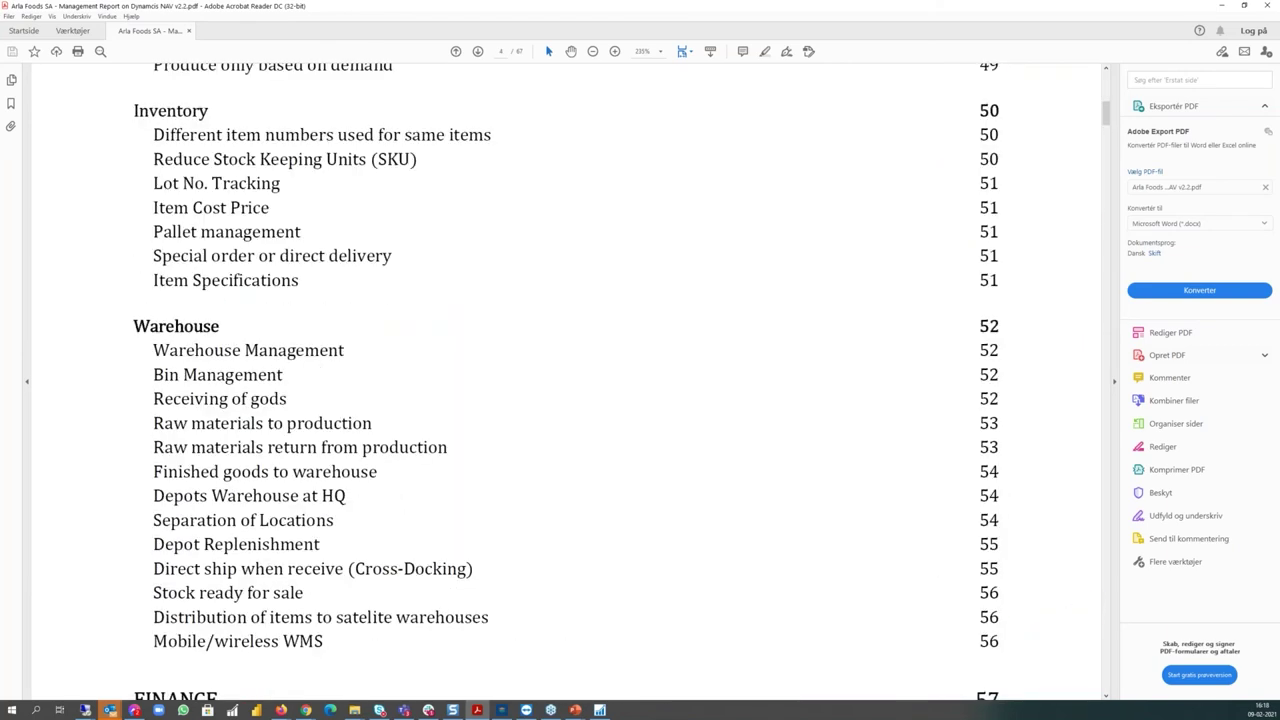
scroll(565, 380, "down", 20)
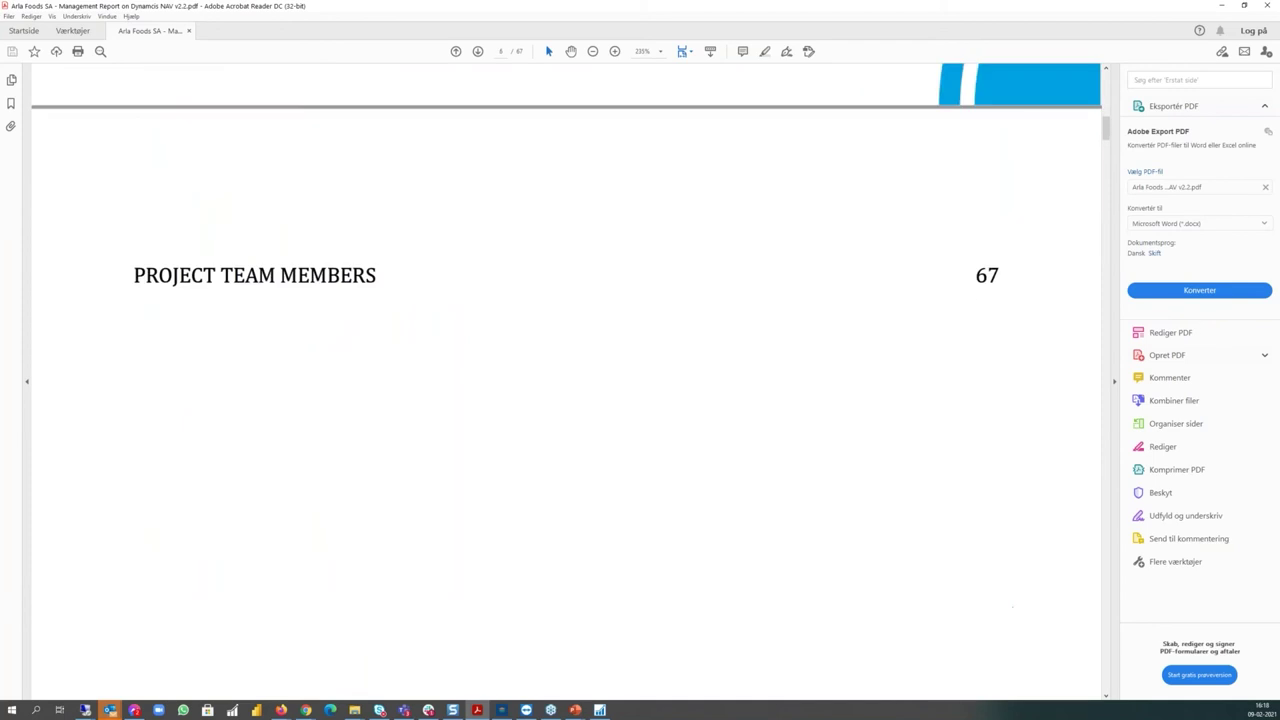
scroll(565, 380, "up", 5)
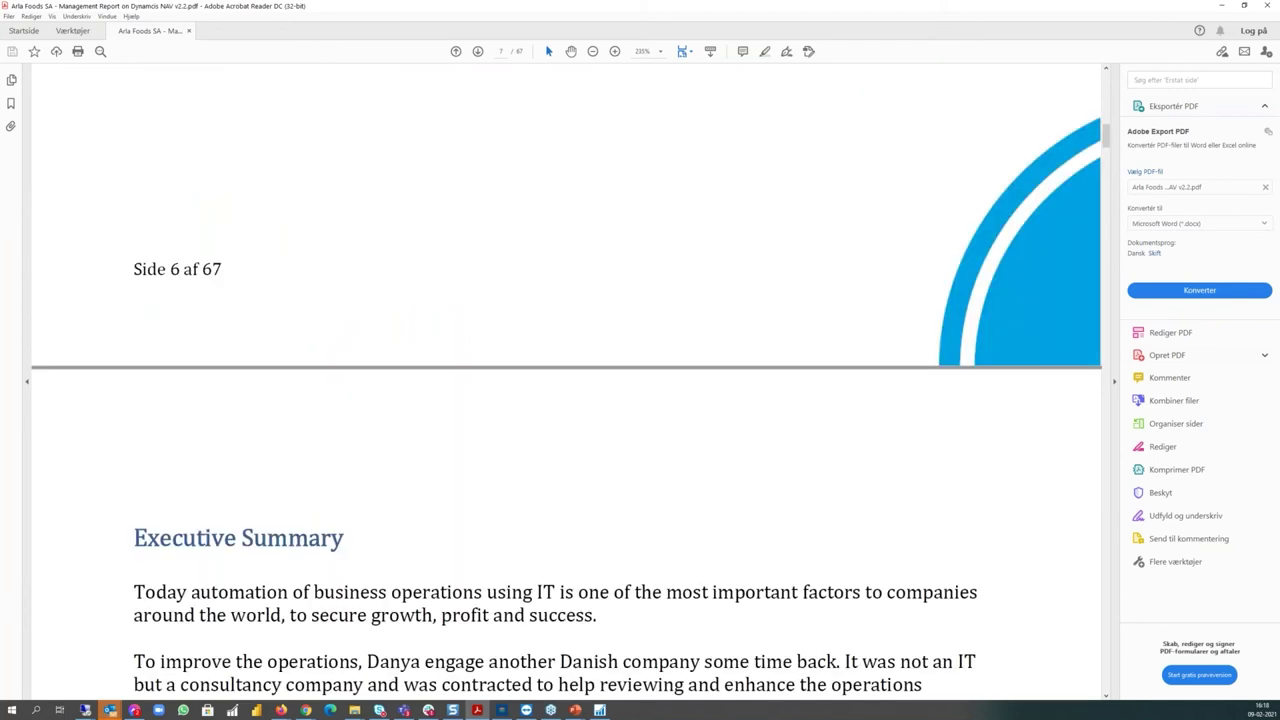
scroll(566, 380, "down", 15)
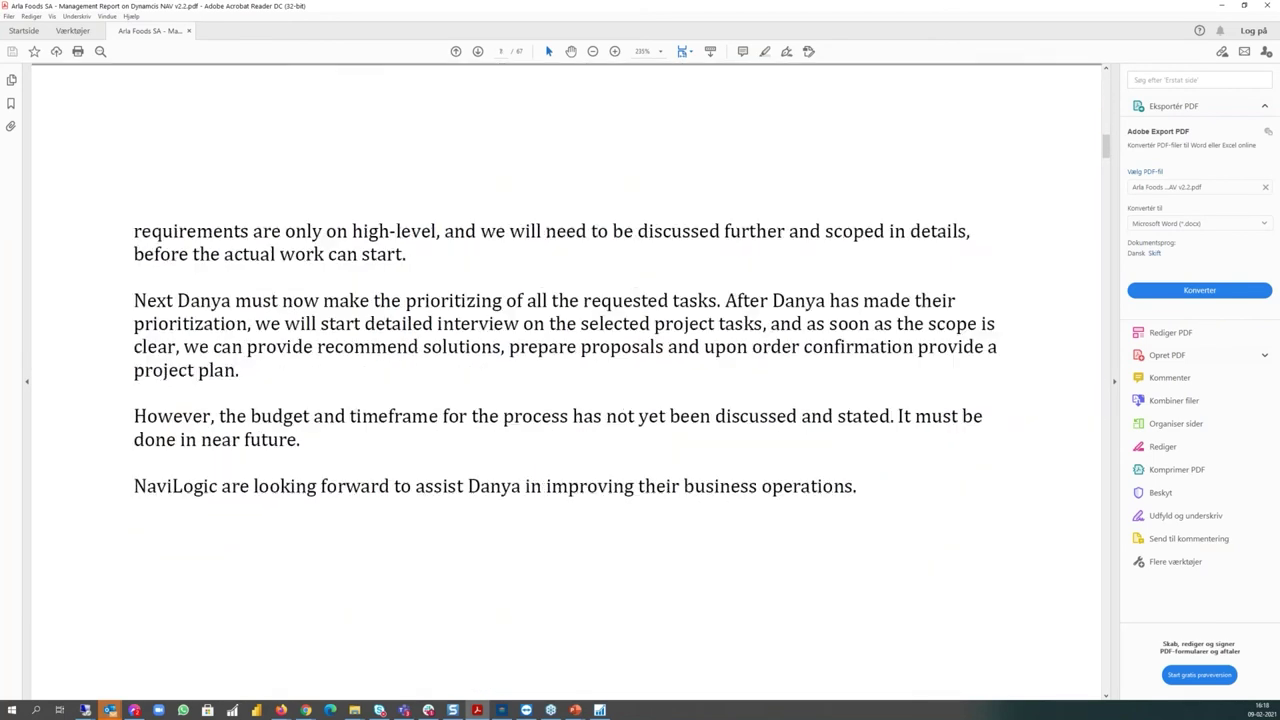
scroll(566, 380, "down", 20)
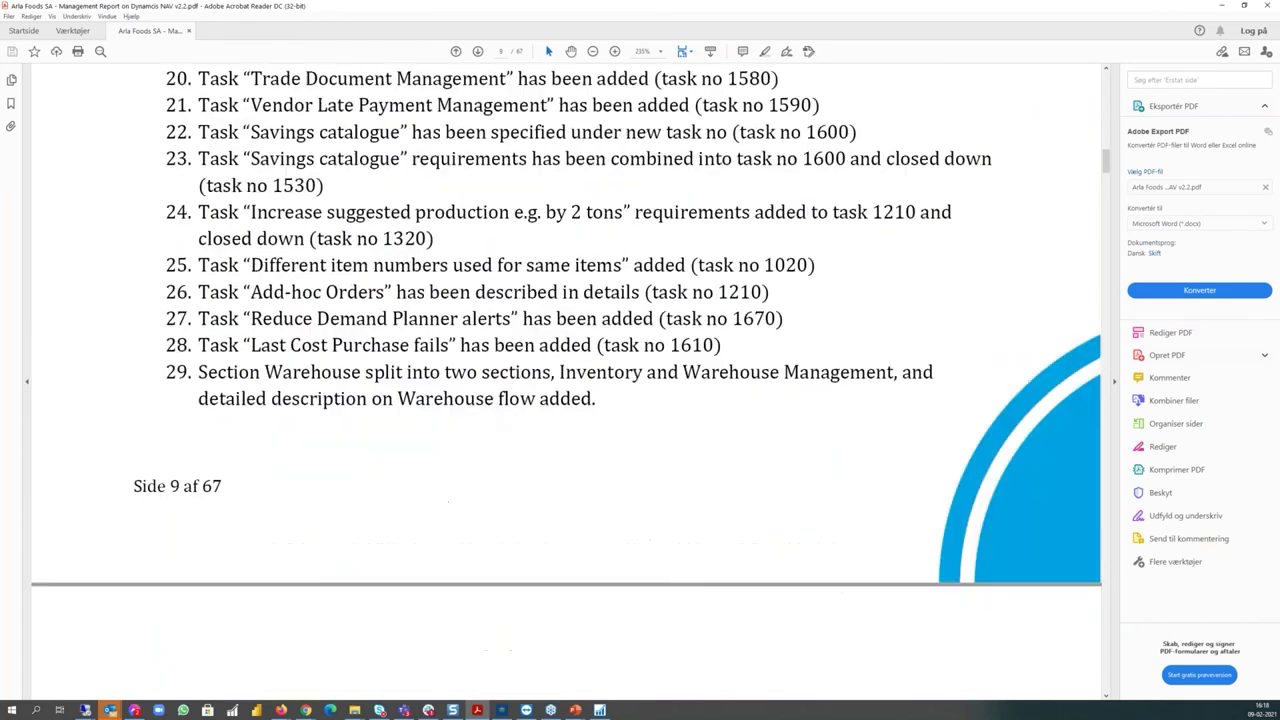
scroll(566, 380, "down", 20)
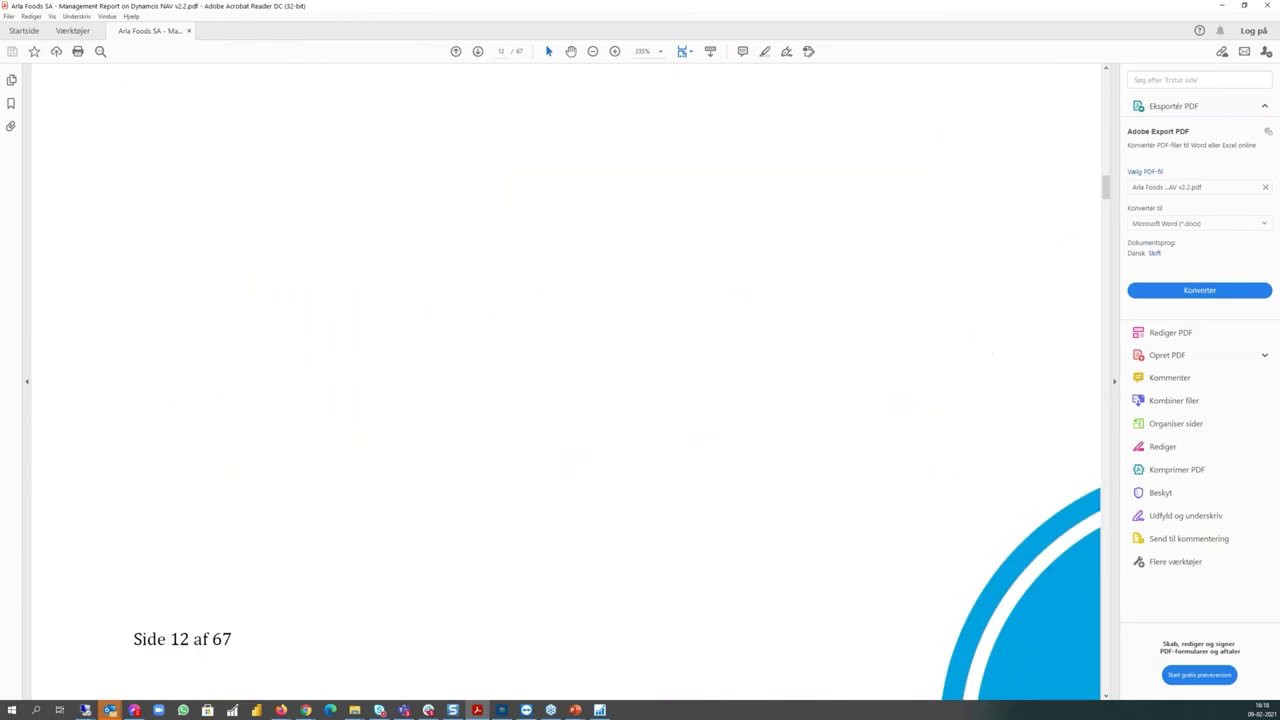
scroll(566, 380, "down", 20)
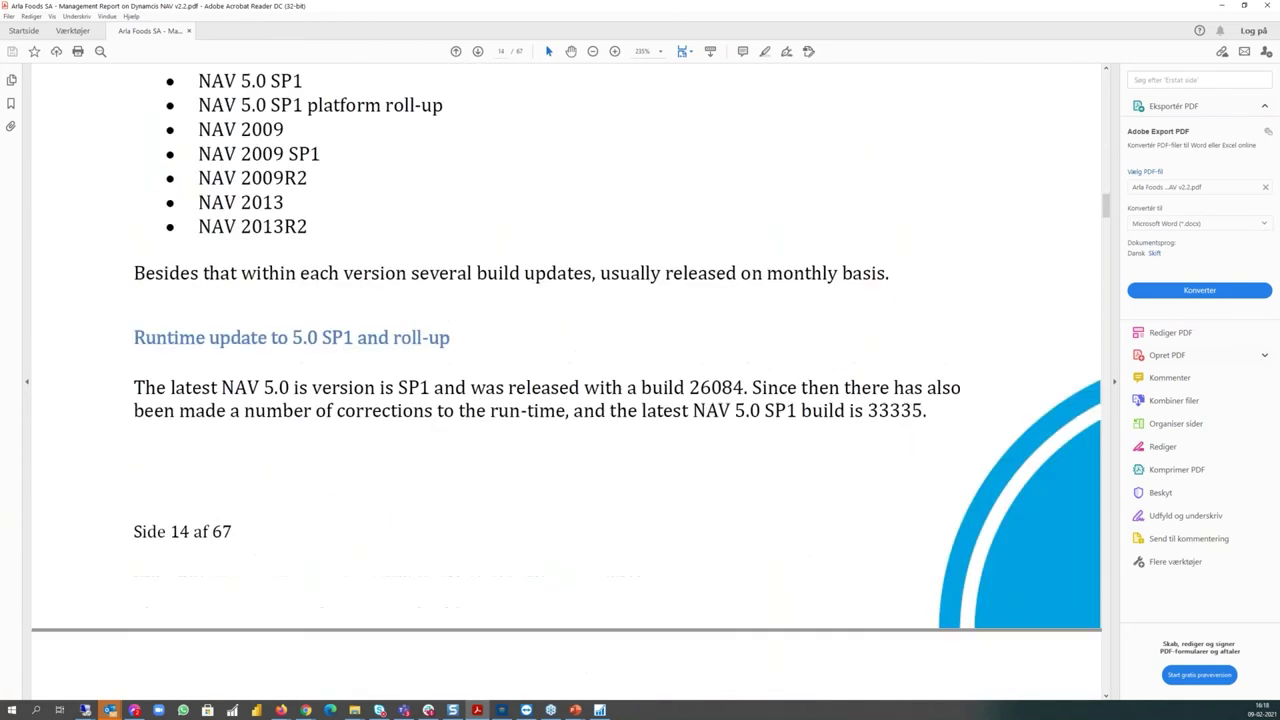
scroll(566, 380, "down", 20)
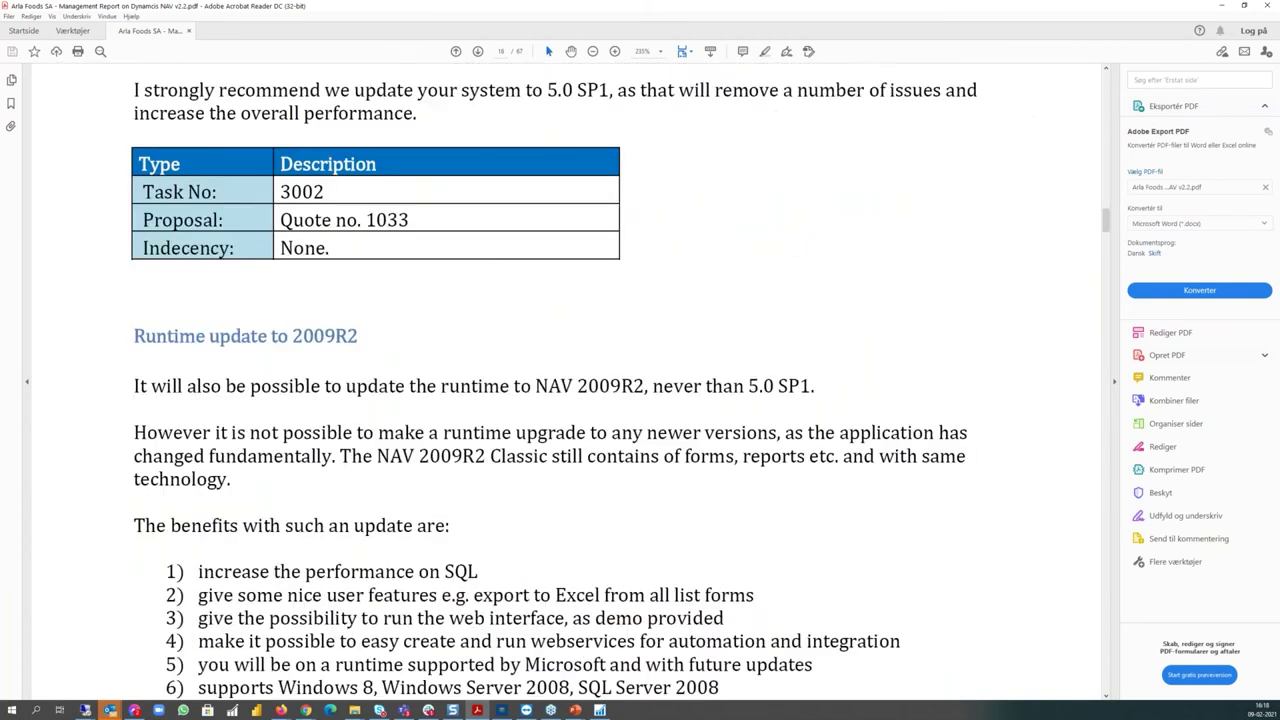
scroll(566, 380, "down", 7)
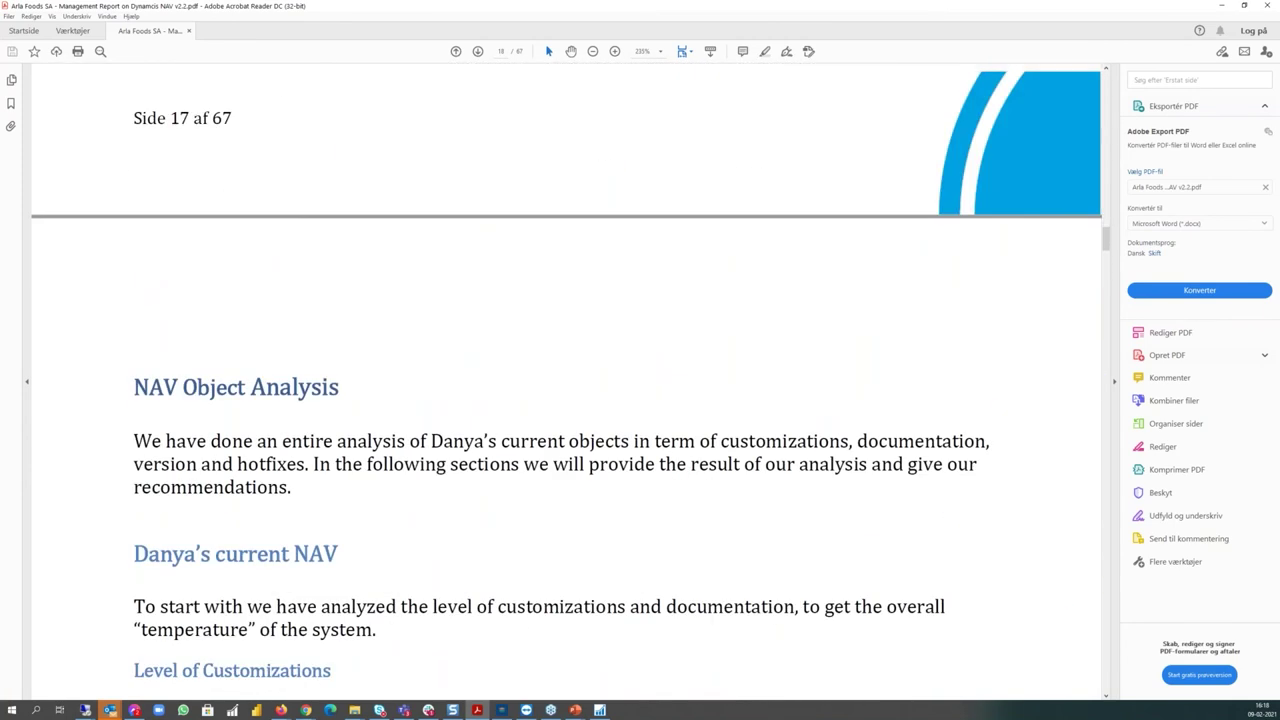
Examine the Level of Customizations overview table in the management report and highlight its Report row.
scroll(566, 380, "down", 8)
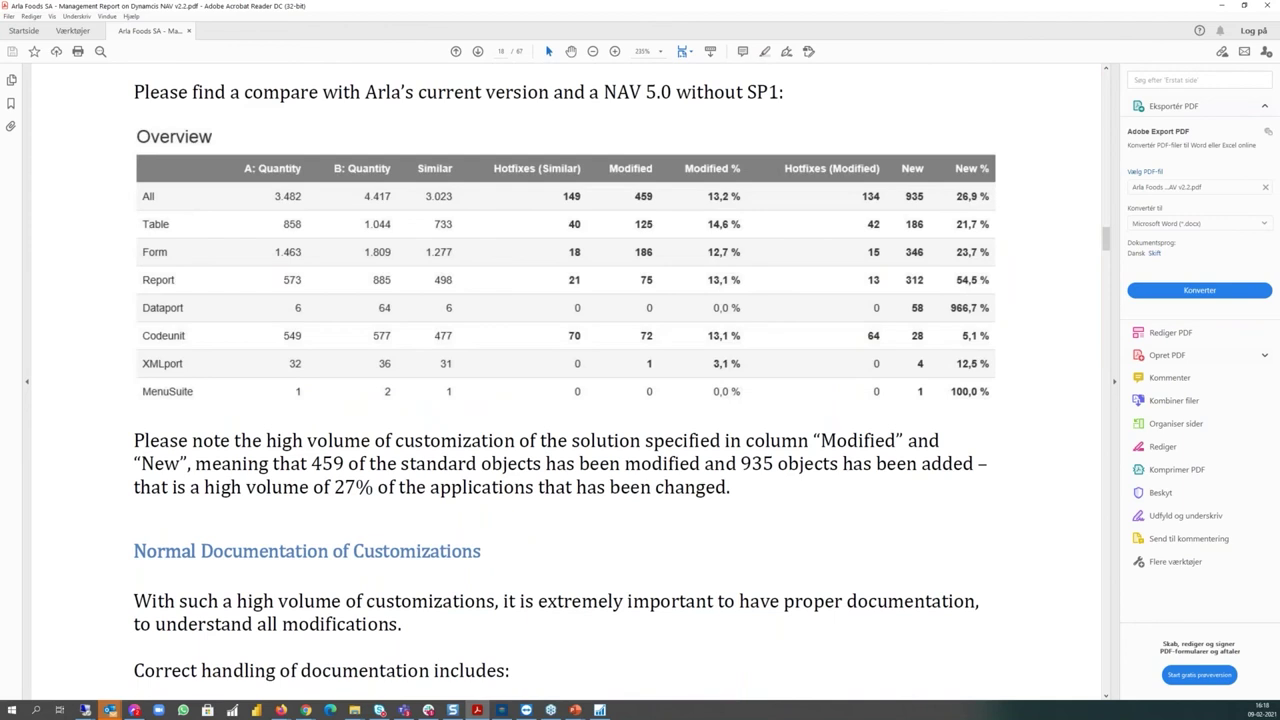
scroll(372, 256, "up", 1)
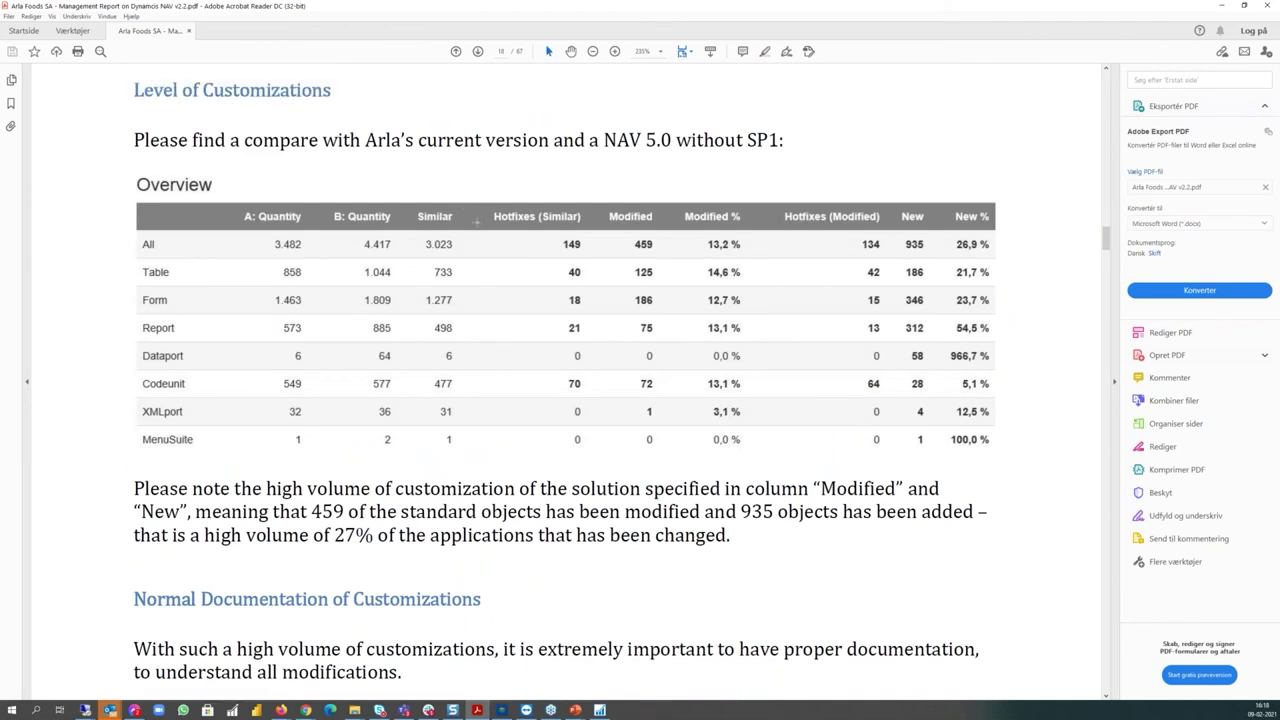
scroll(477, 222, "down", 1)
scroll(477, 222, "down", 1)
scroll(477, 222, "up", 2)
scroll(477, 222, "down", 1)
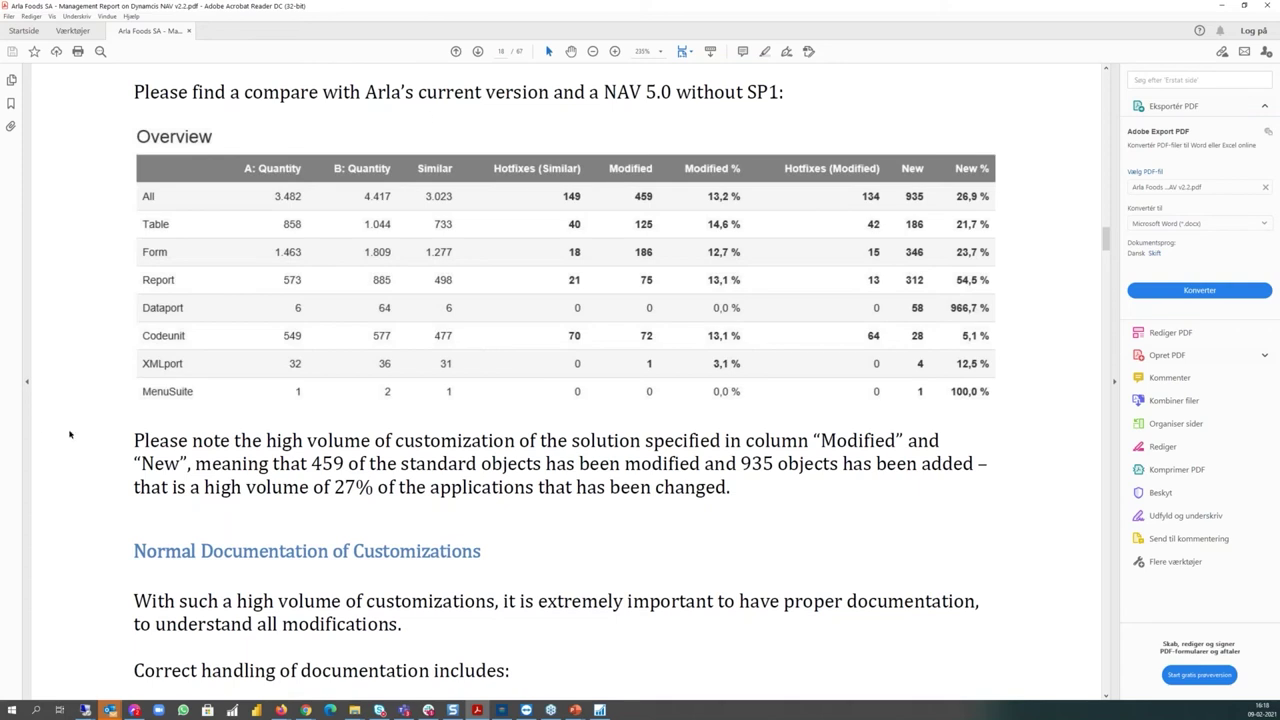
left_click_drag(142, 271, 1000, 285)
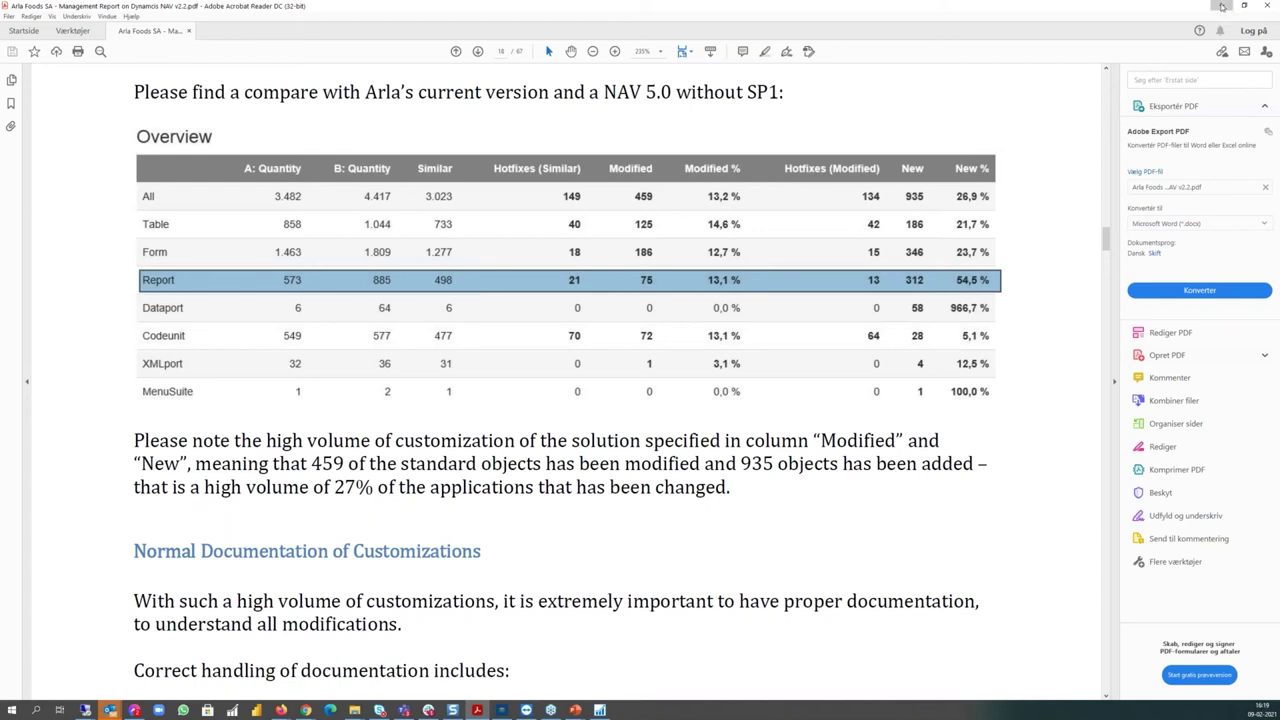
Switch back to NAVToolbox Object Analyzer and search the modified objects under object compare by update type for "cust".
left_click(1221, 7)
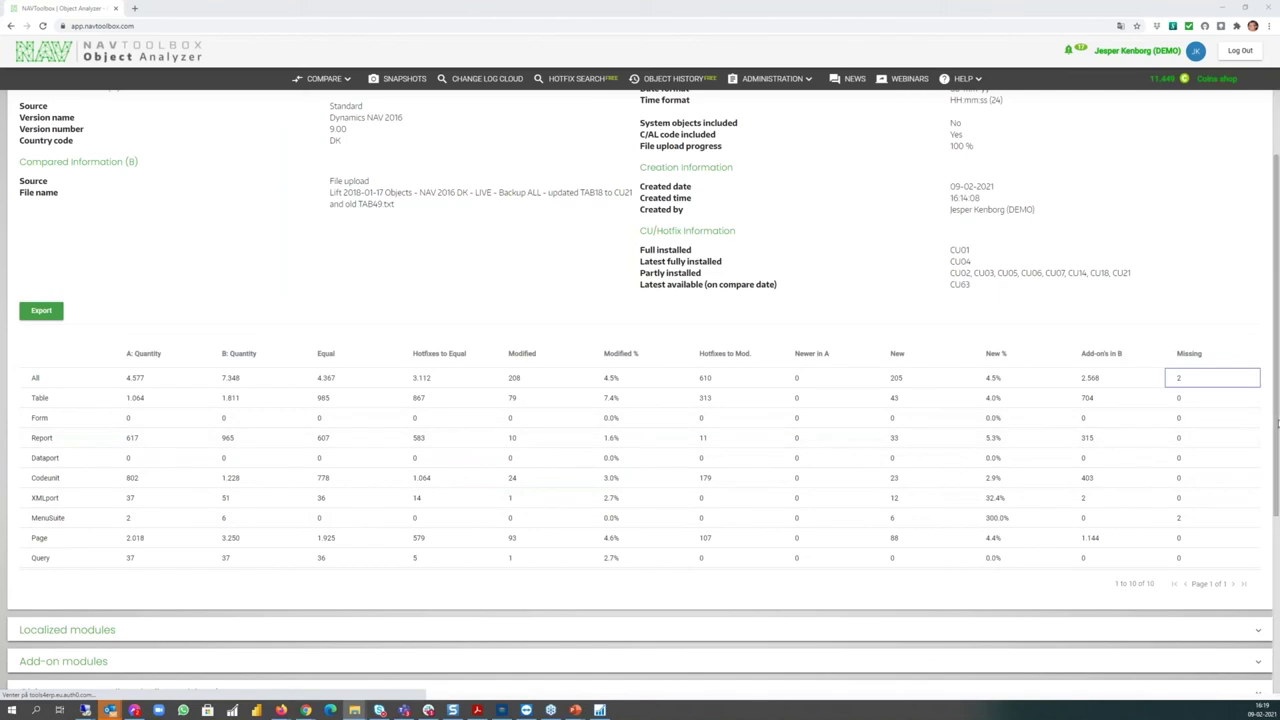
left_click_drag(1277, 423, 1277, 587)
left_click(457, 574)
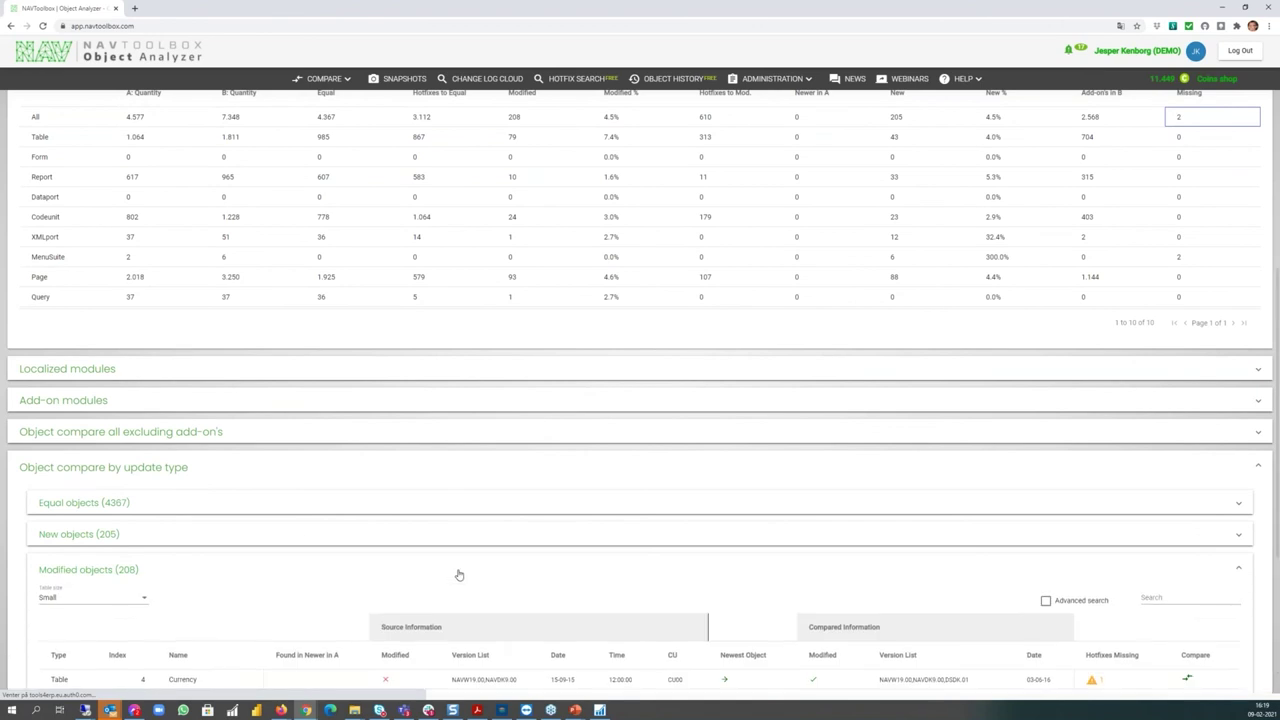
scroll(465, 576, "down", 1)
scroll(1262, 400, "down", 1)
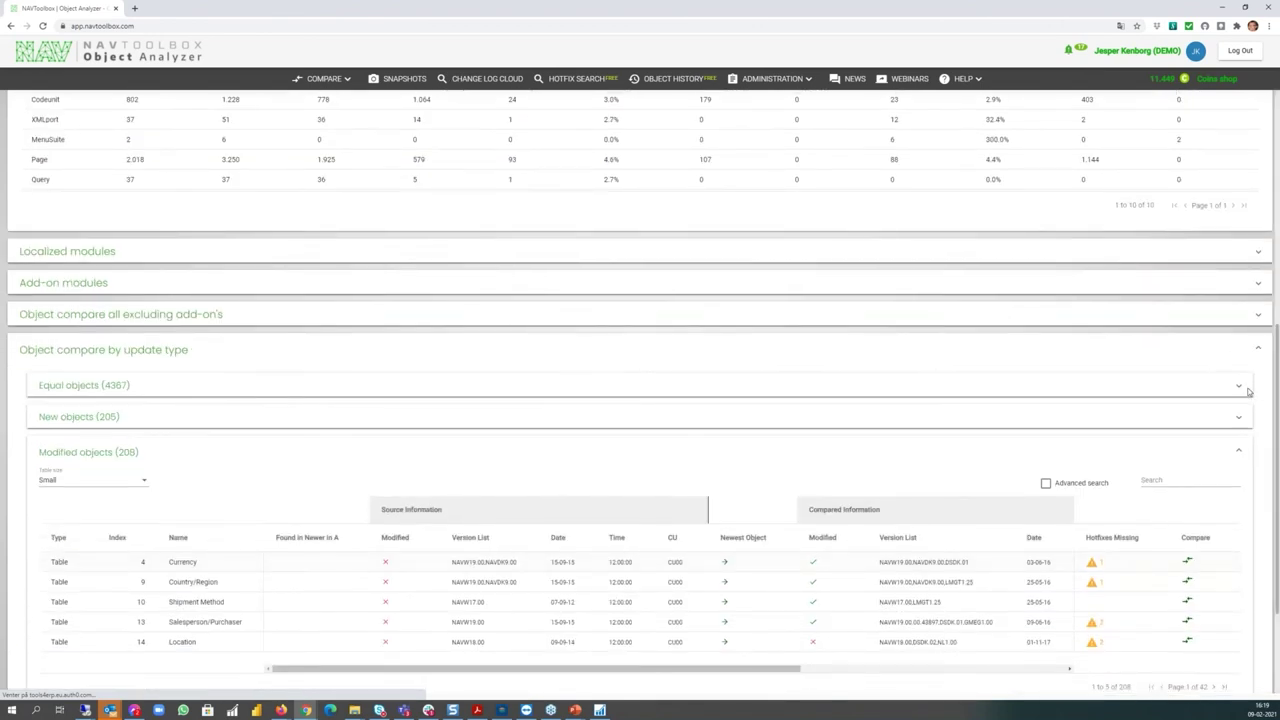
left_click(1276, 313)
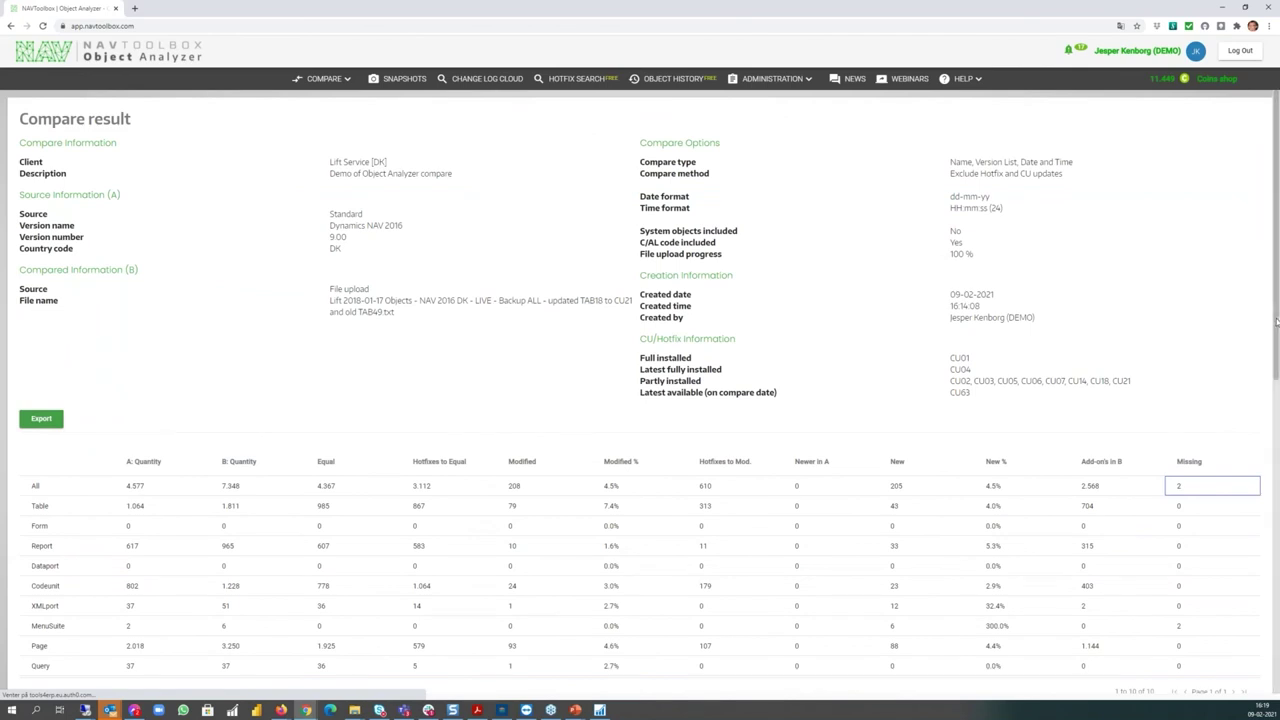
left_click_drag(1276, 318, 1277, 572)
scroll(333, 420, "down", 2)
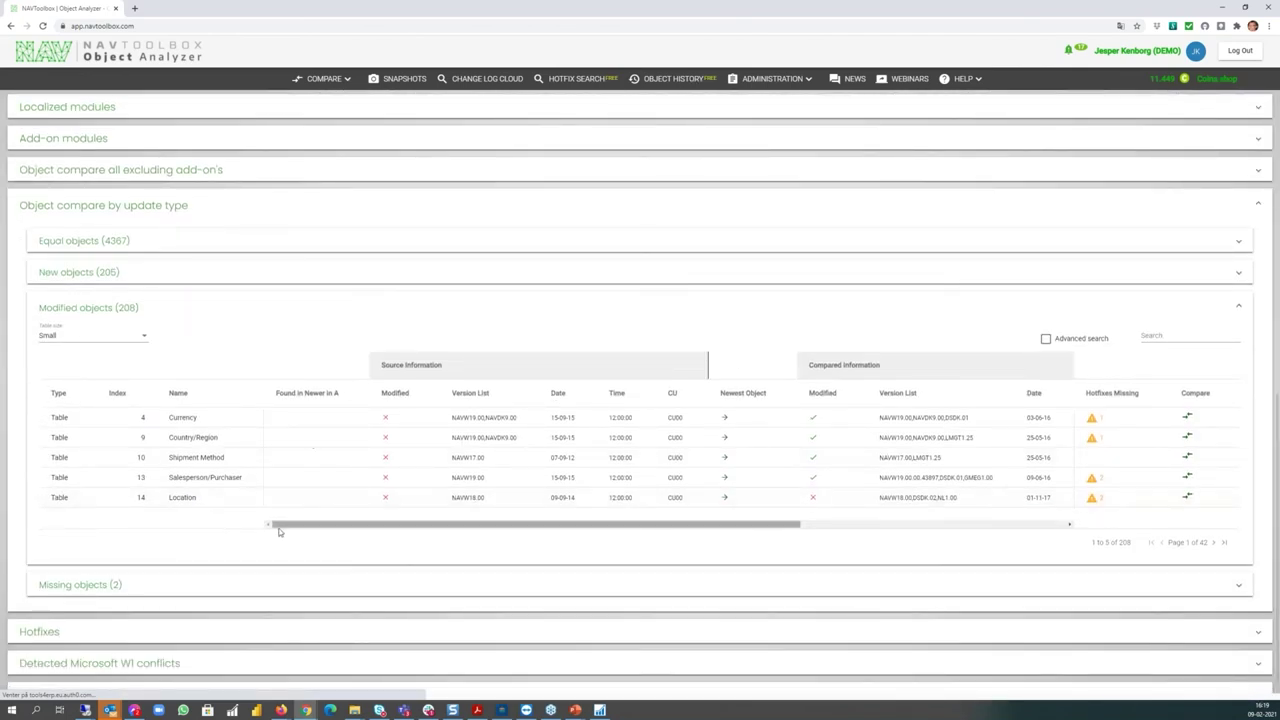
left_click(1165, 336)
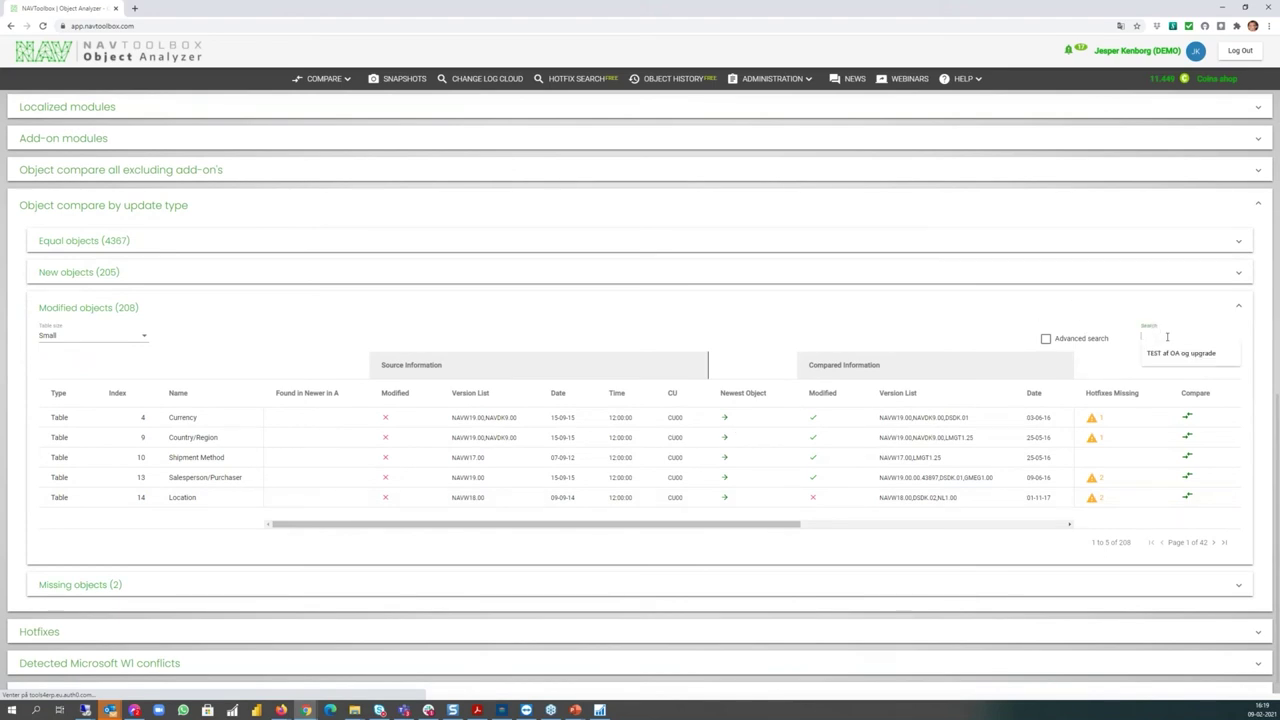
type("cust")
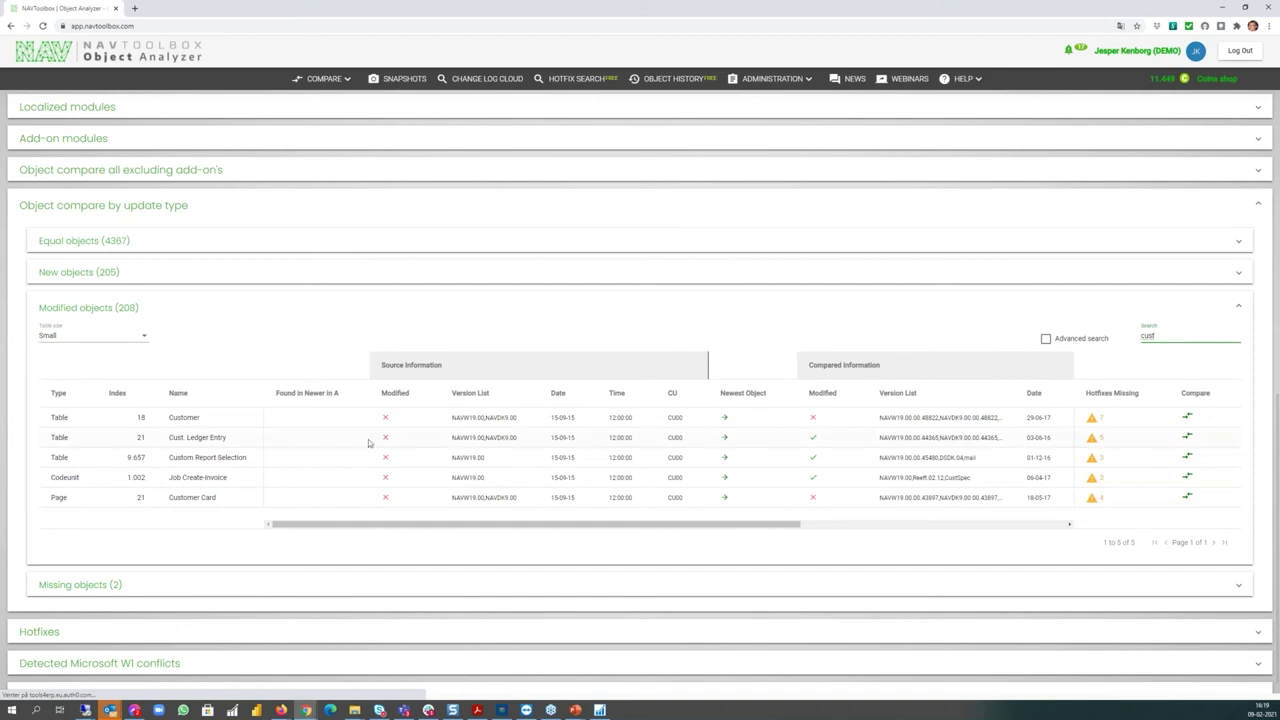
Examine the version list, CU, code modified and hotfixes available values for the modified Customer table.
left_click(208, 421)
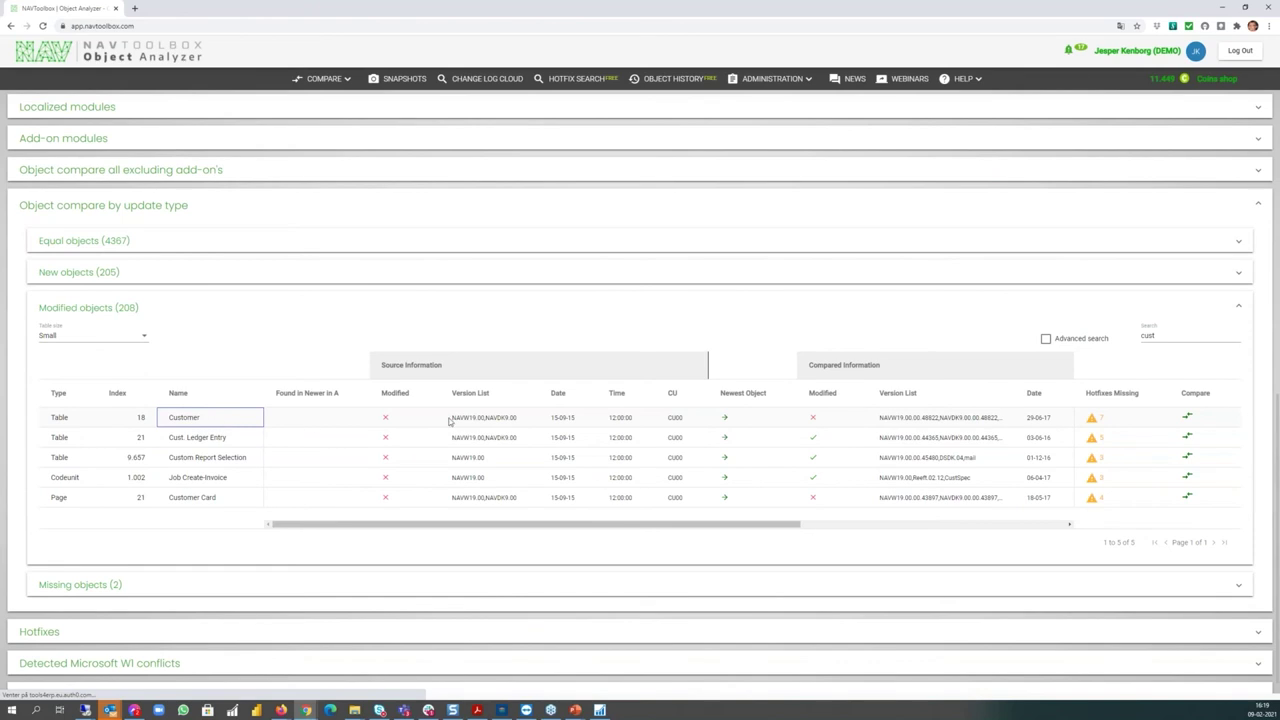
left_click_drag(786, 526, 887, 532)
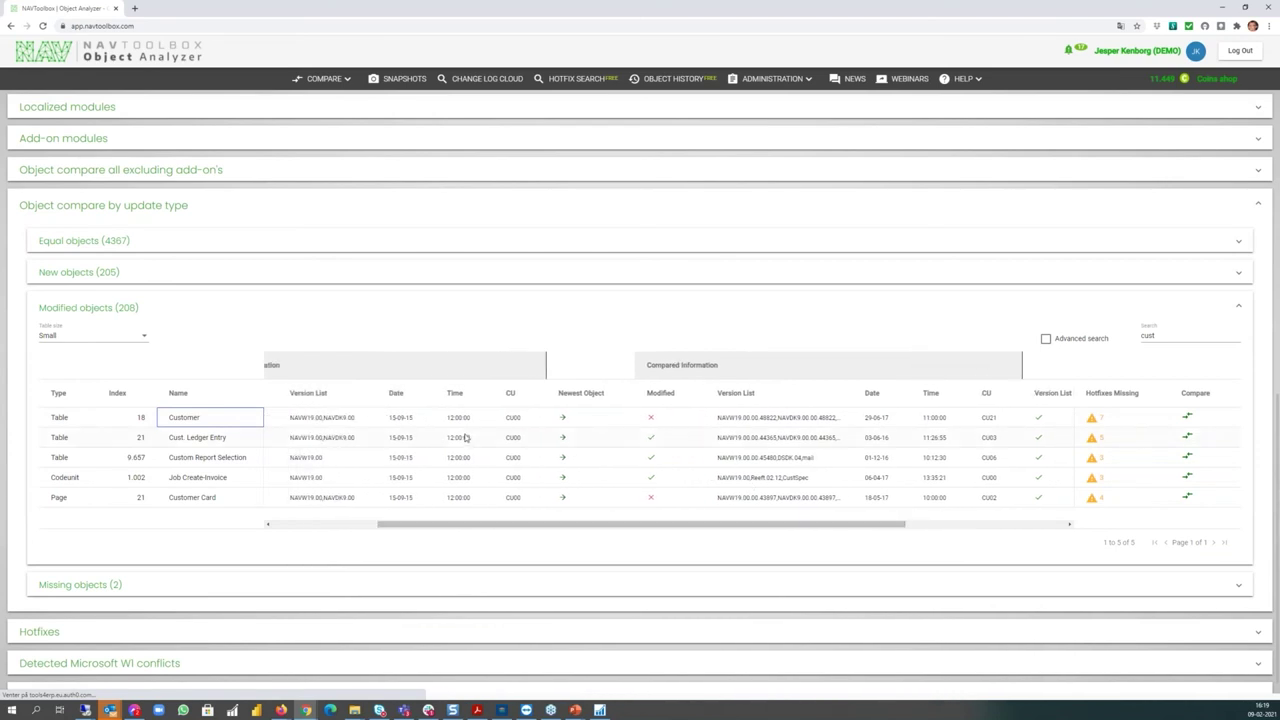
left_click(997, 422)
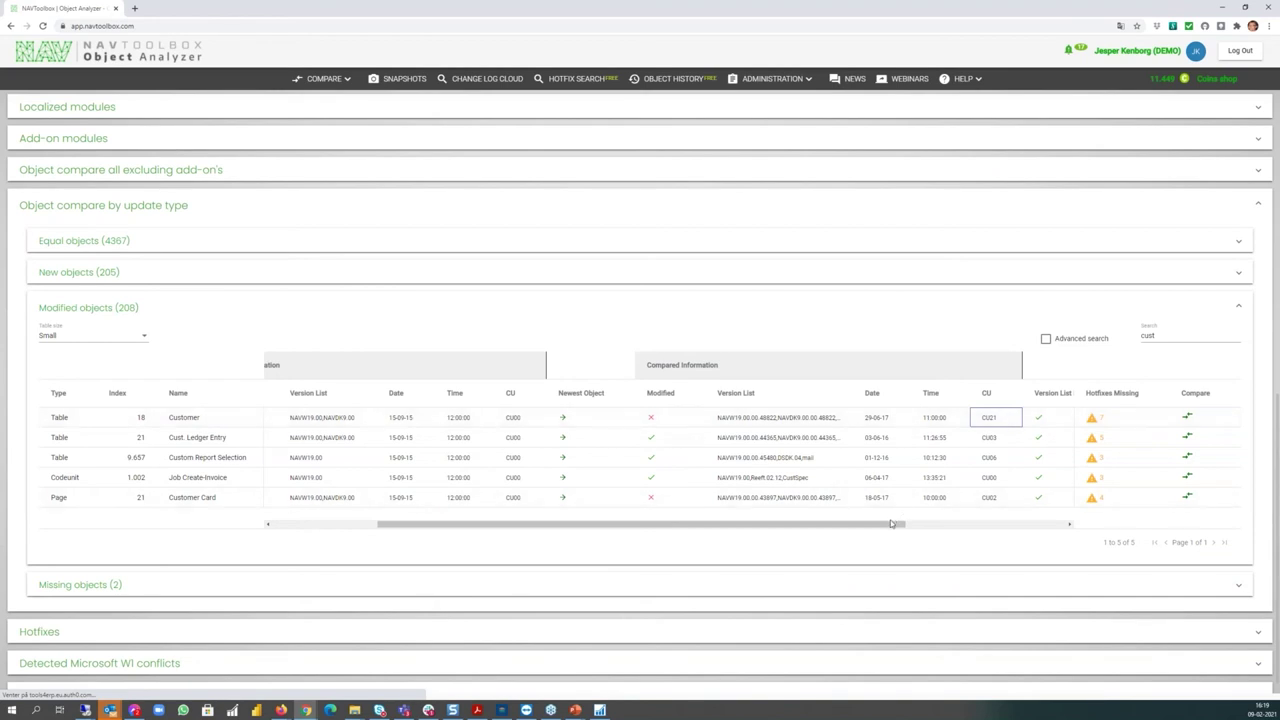
left_click_drag(903, 529, 1068, 528)
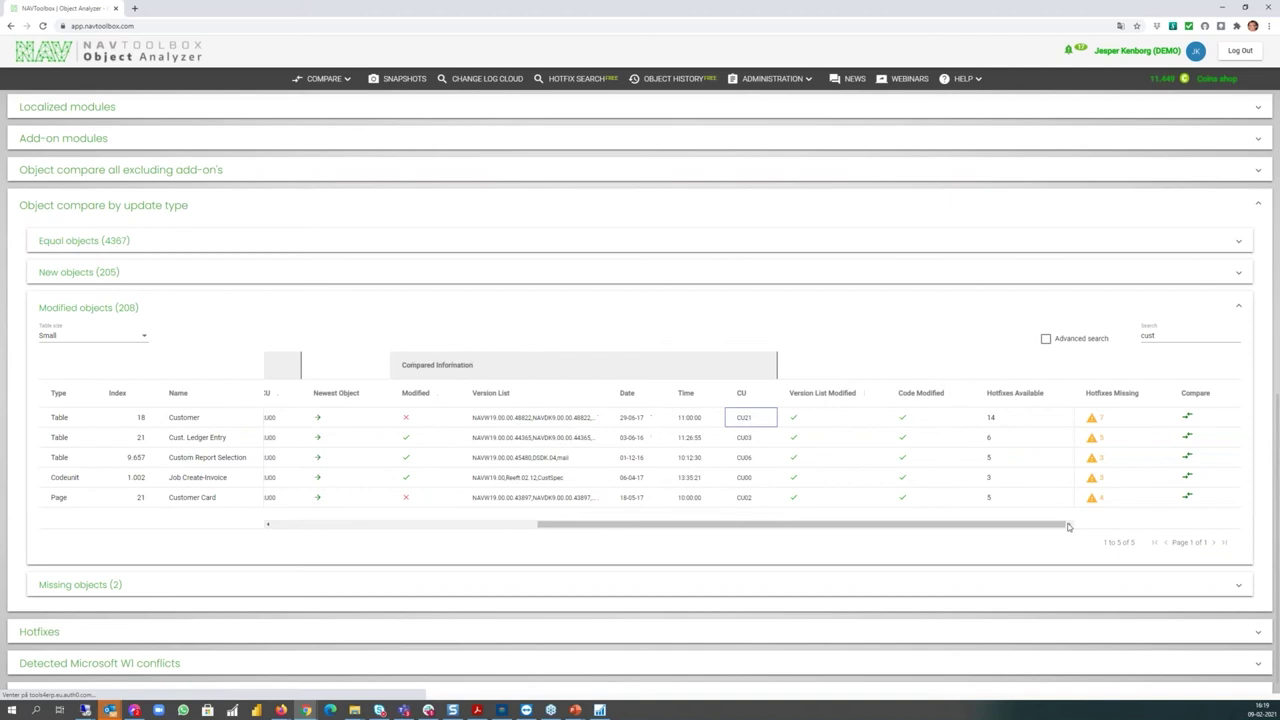
Open the missing hotfixes for table 18 Customer and search them for "len".
left_click(1093, 419)
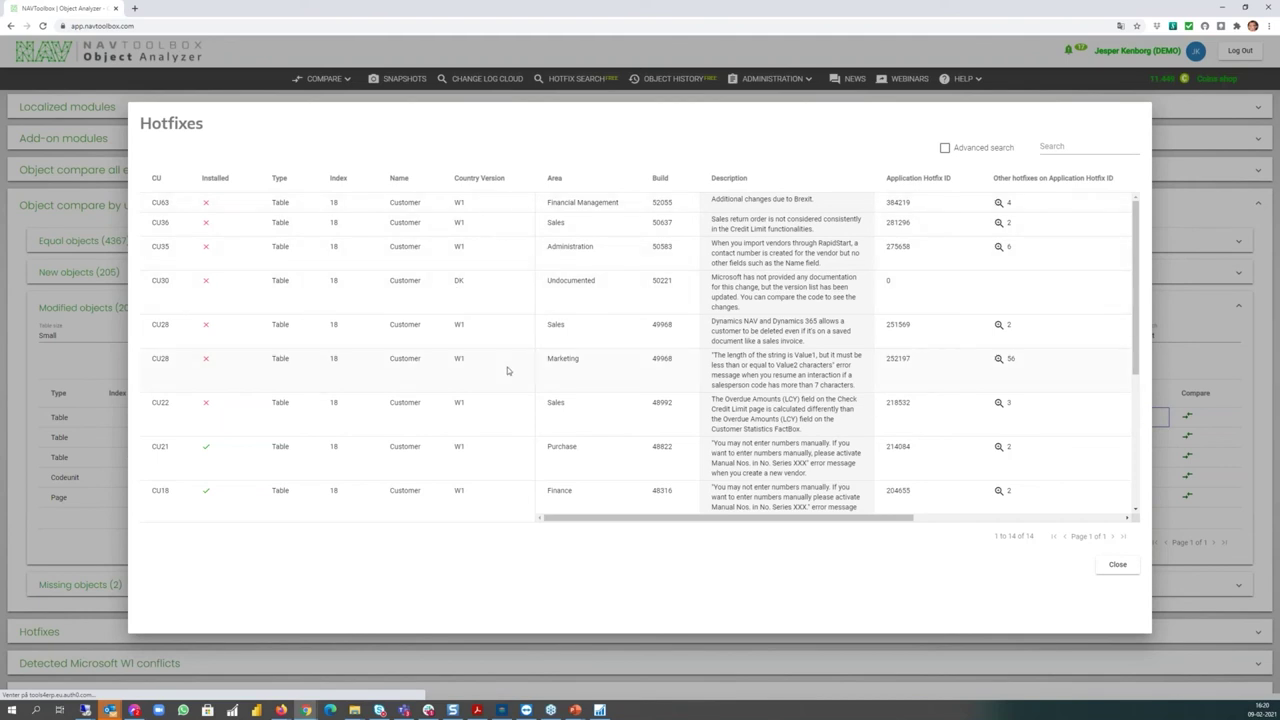
left_click(1095, 152)
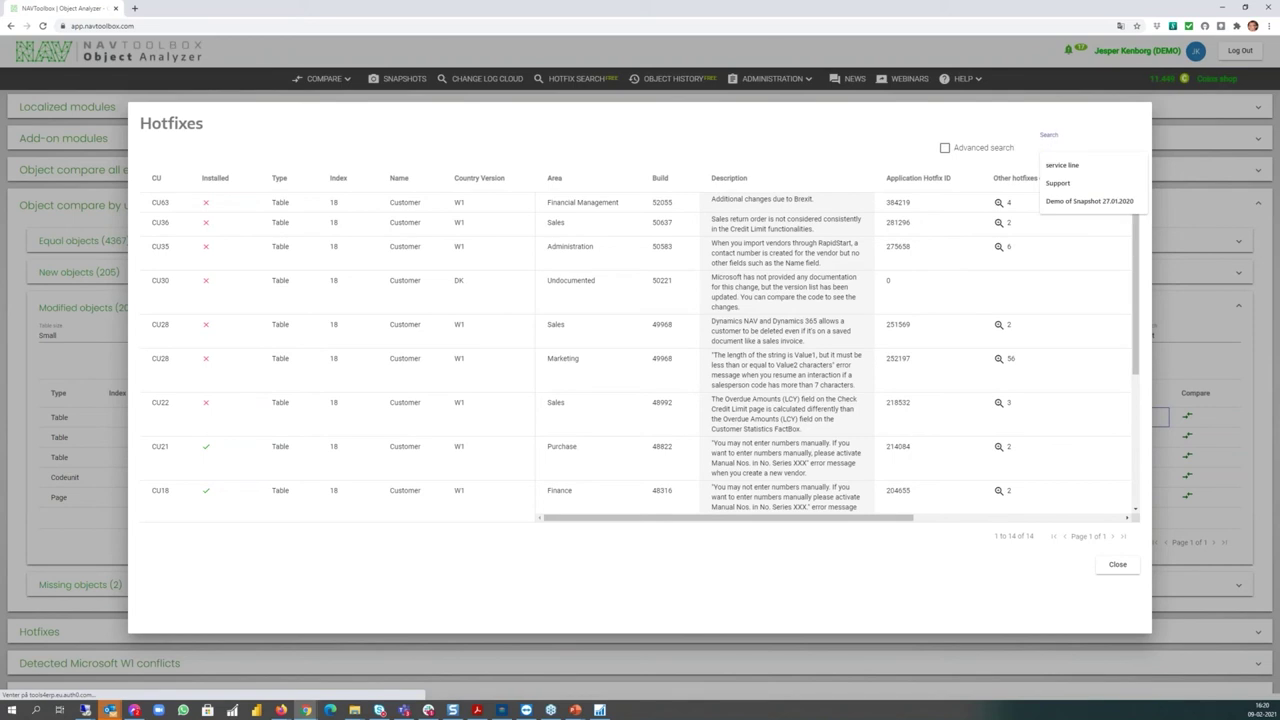
type("len")
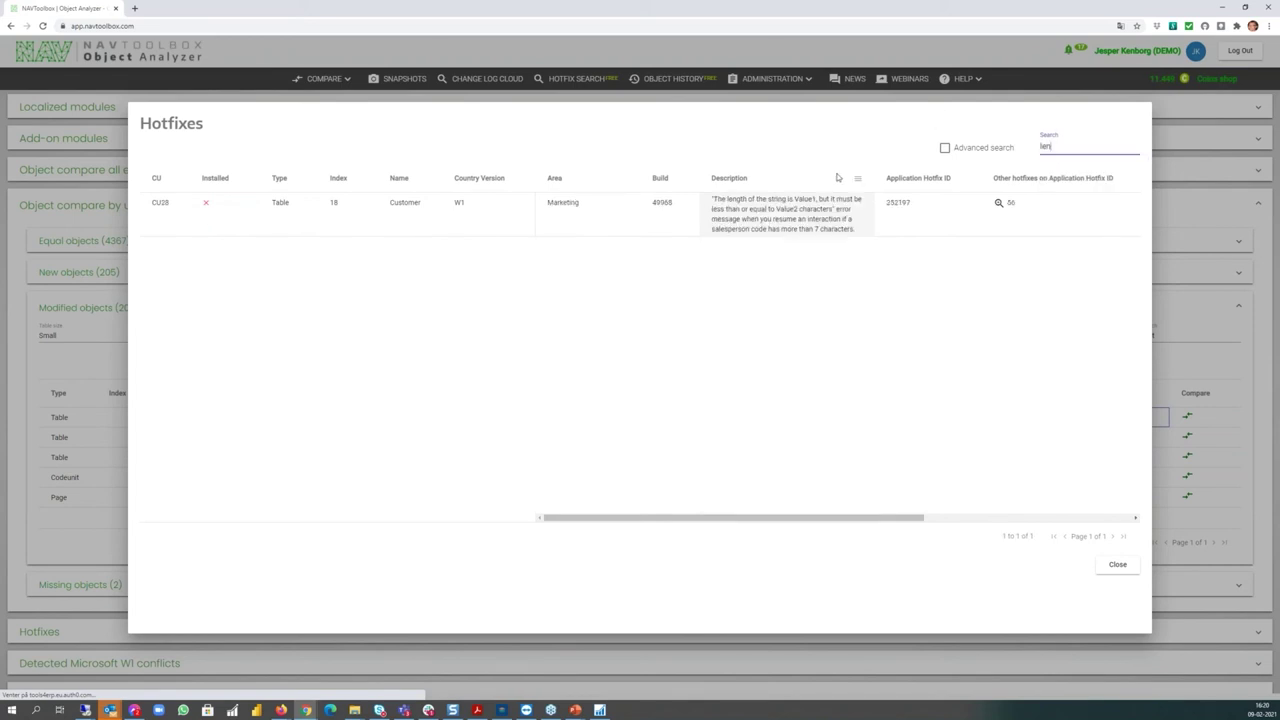
Inspect the CU28 hotfix for the Customer table and compare its code with the previous hotfix, accepting the 3-coin cost.
left_click(779, 210)
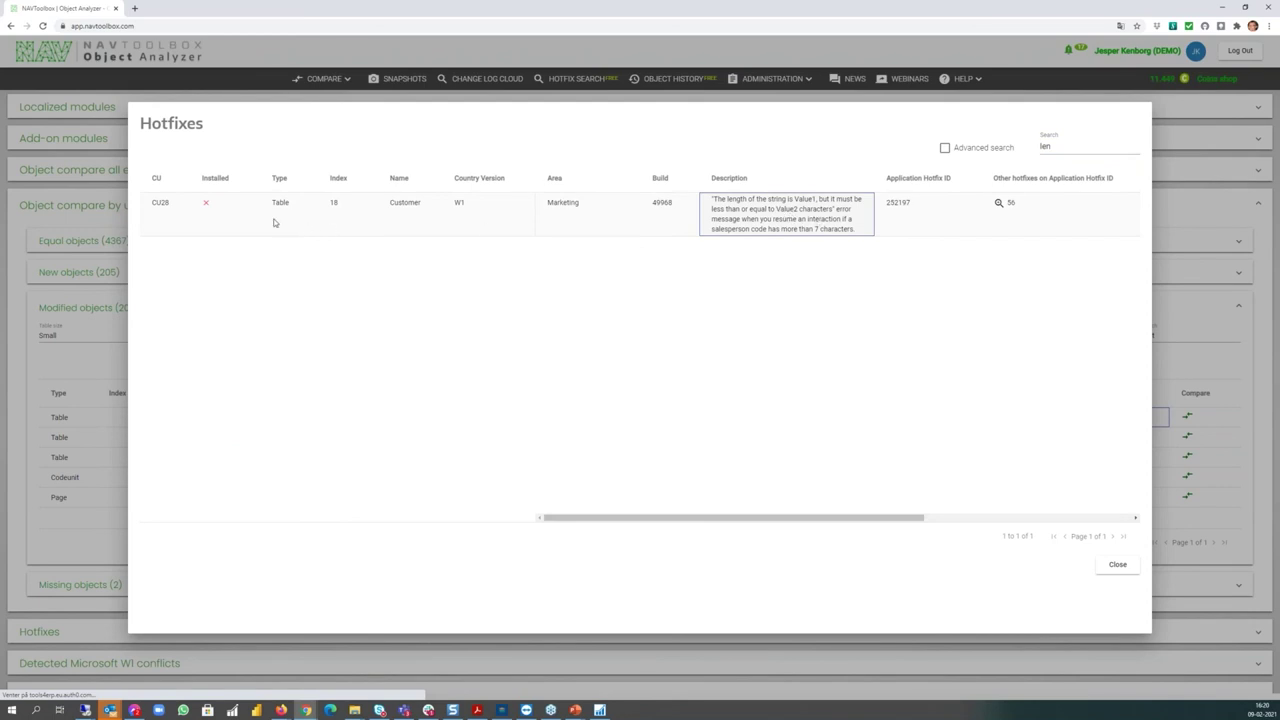
left_click(169, 218)
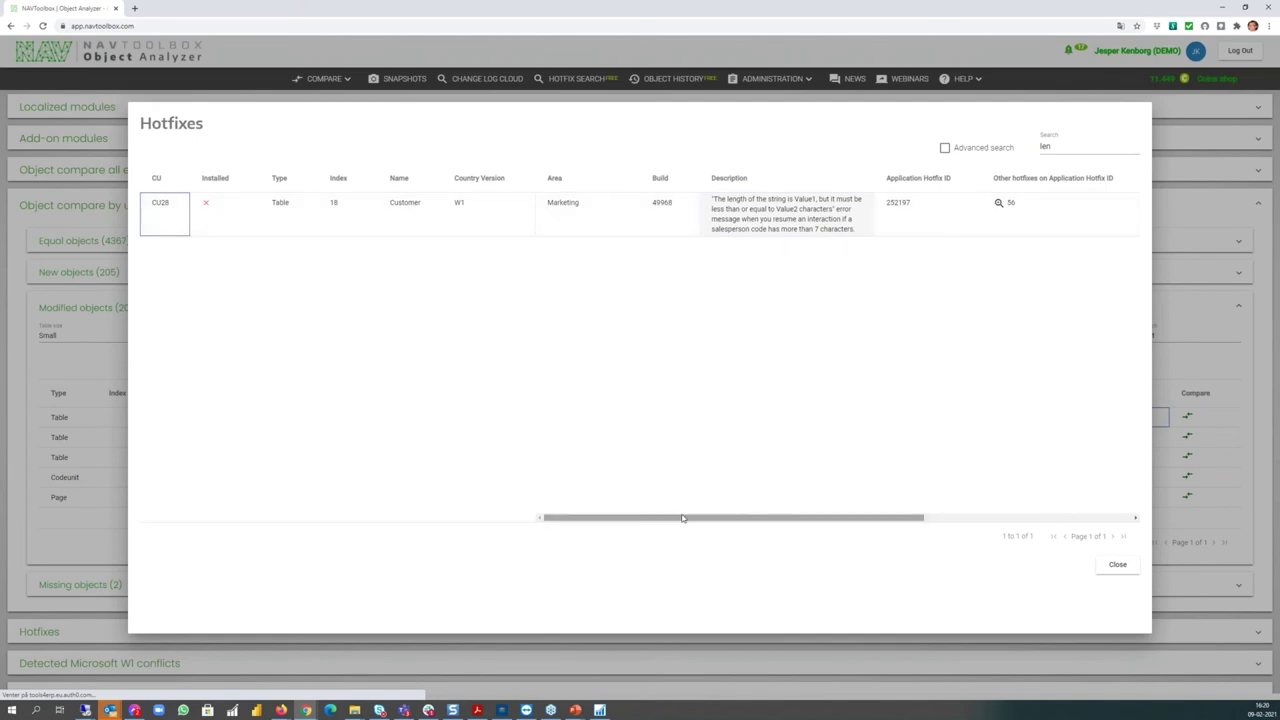
left_click_drag(683, 517, 829, 520)
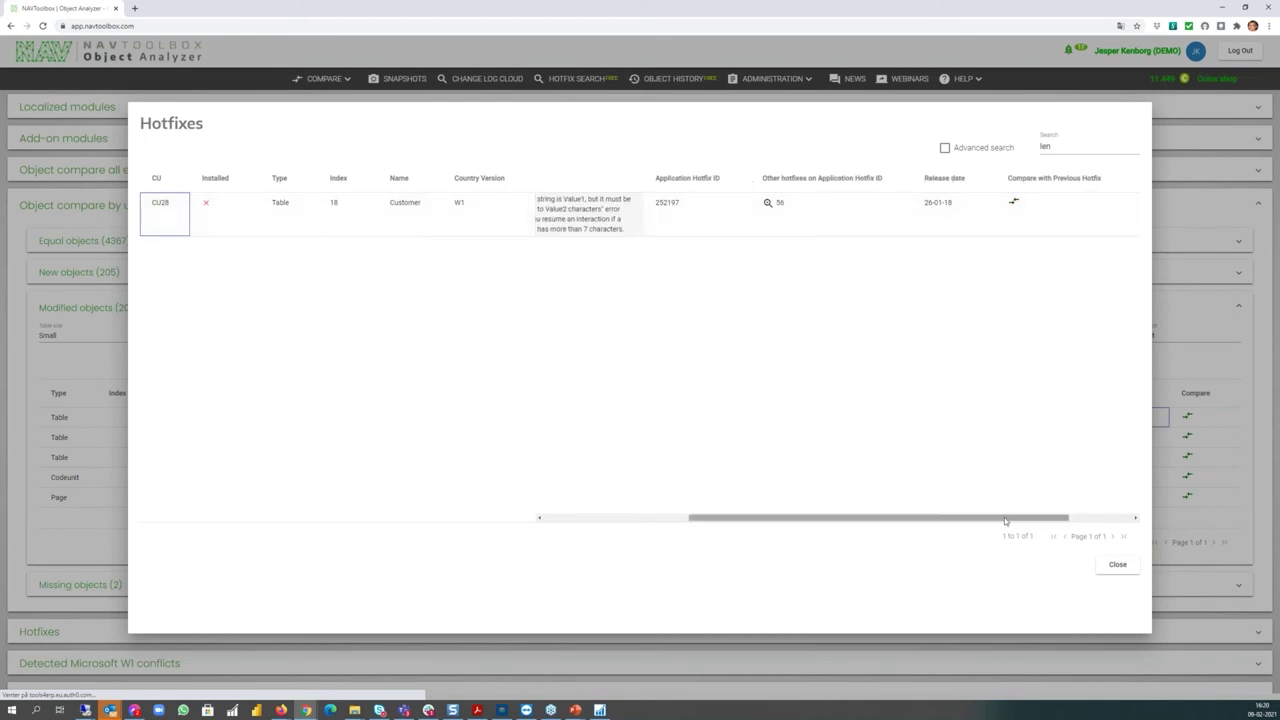
left_click_drag(1024, 520, 1086, 520)
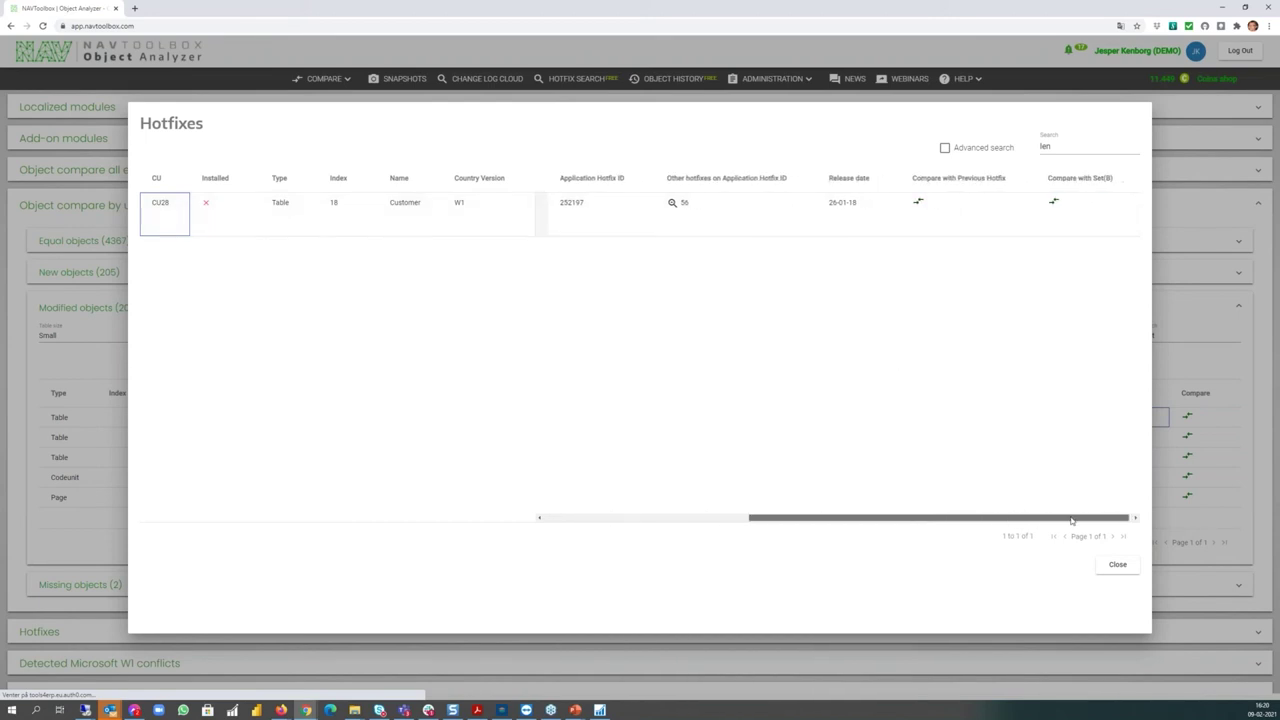
left_click(917, 203)
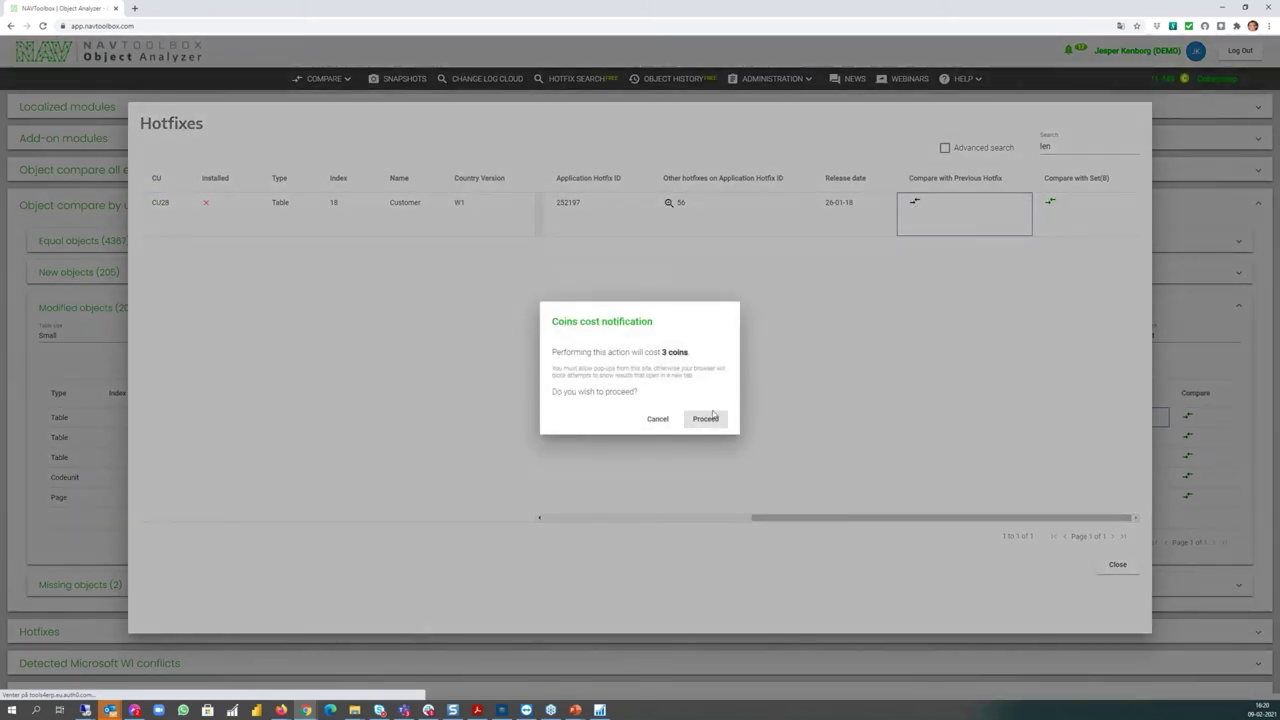
left_click(706, 418)
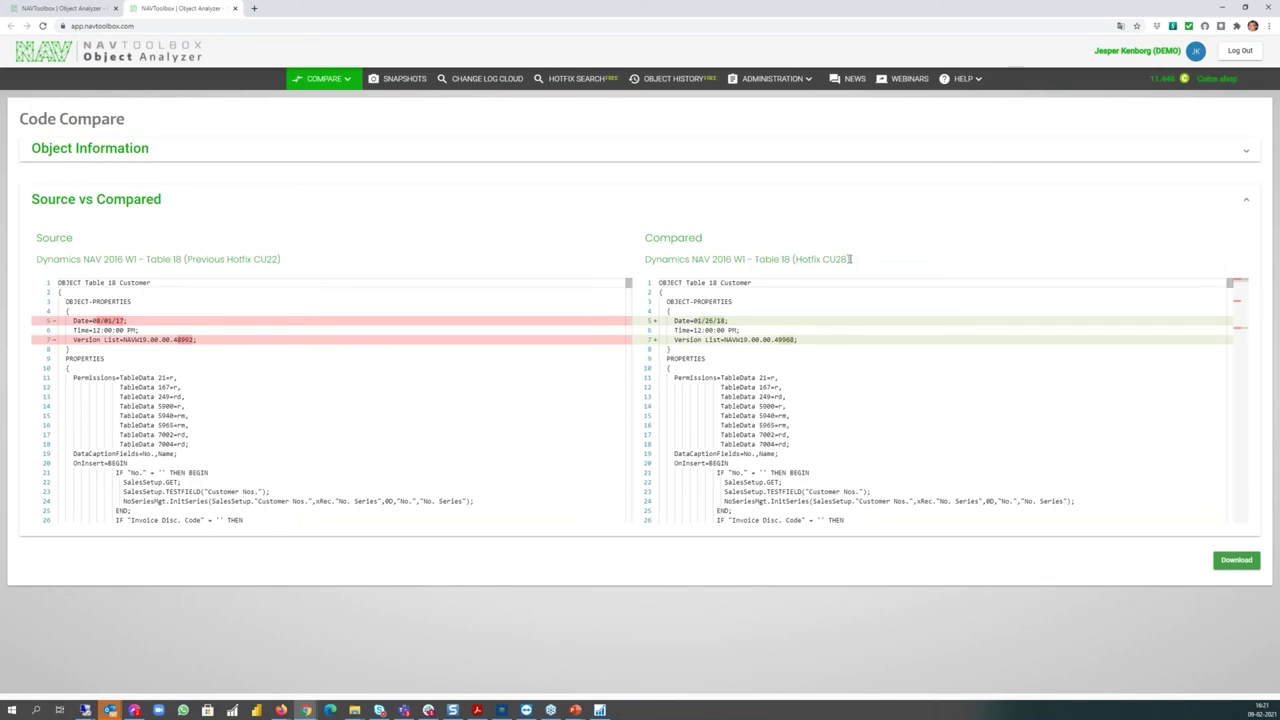
Examine the Customer table code differences between CU22 and CU28, including the length of the Salesperson Code field.
left_click_drag(850, 259, 835, 259)
left_click_drag(749, 259, 697, 259)
left_click_drag(798, 259, 856, 259)
left_click_drag(282, 259, 253, 259)
left_click_drag(1230, 286, 1233, 307)
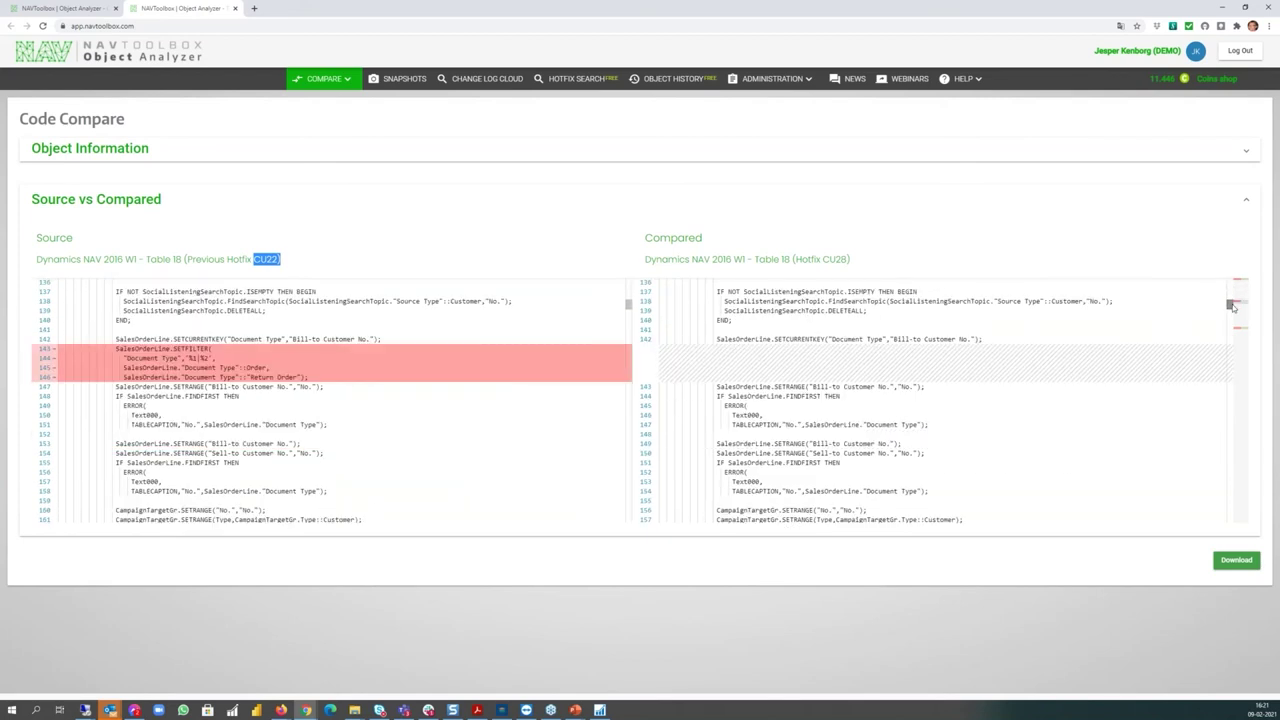
left_click_drag(1233, 307, 1232, 333)
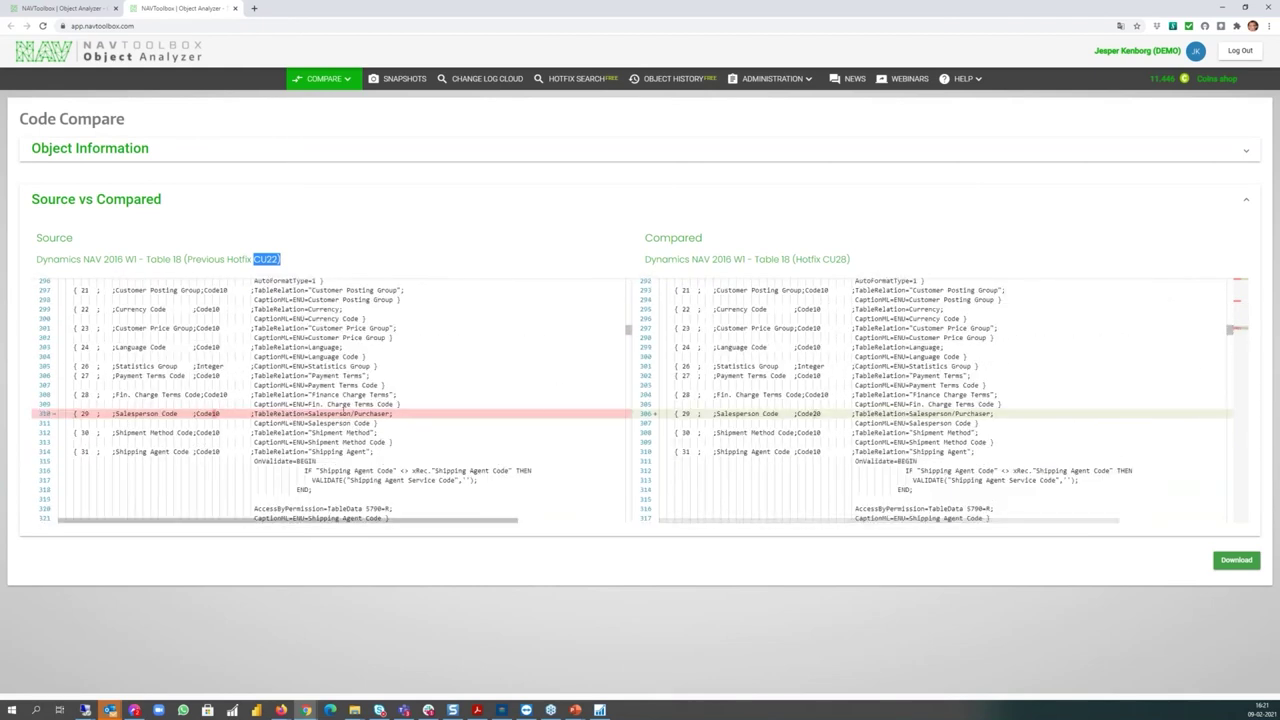
left_click_drag(223, 413, 193, 413)
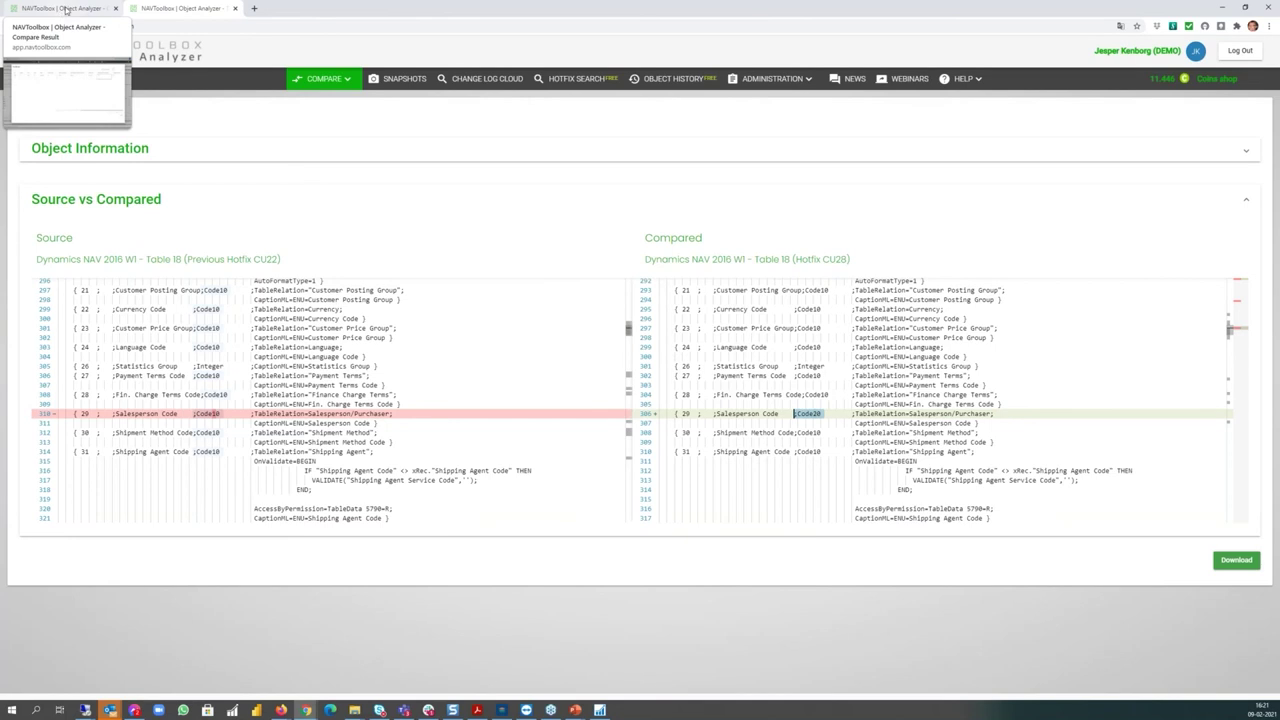
Return to the compare result, close the Hotfixes dialog and clear the search on the modified objects.
left_click(65, 9)
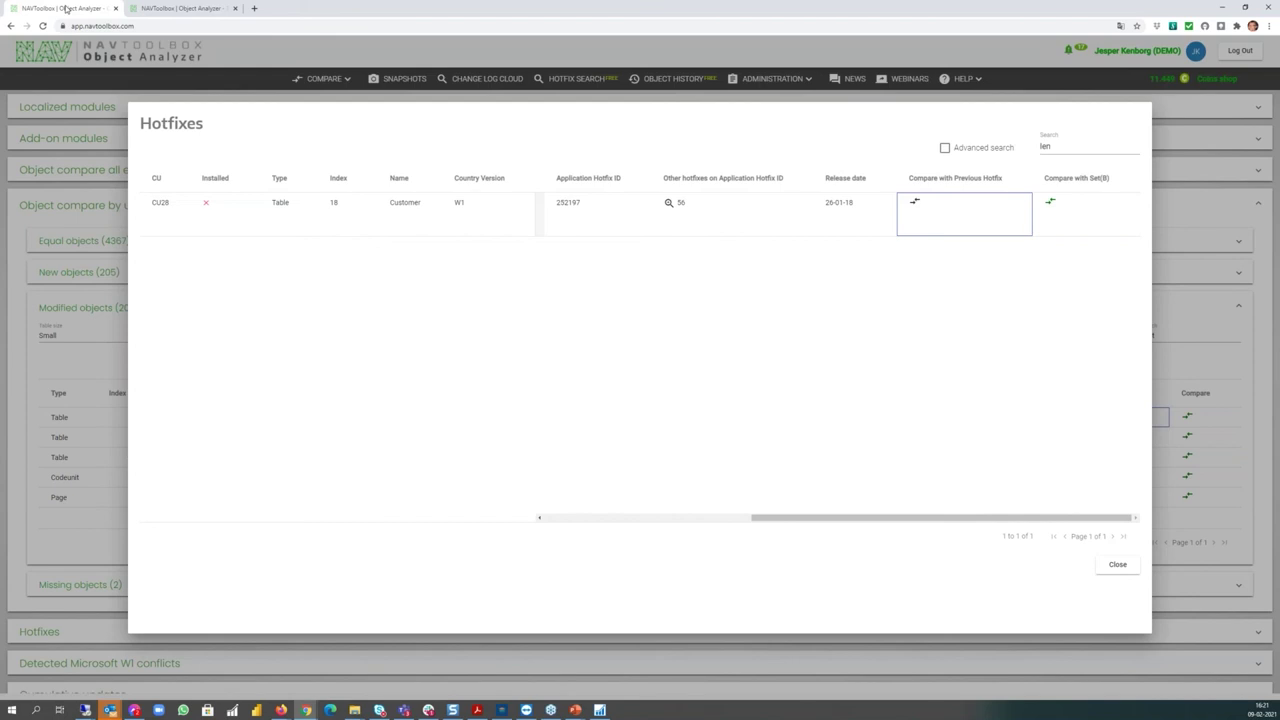
left_click(53, 66)
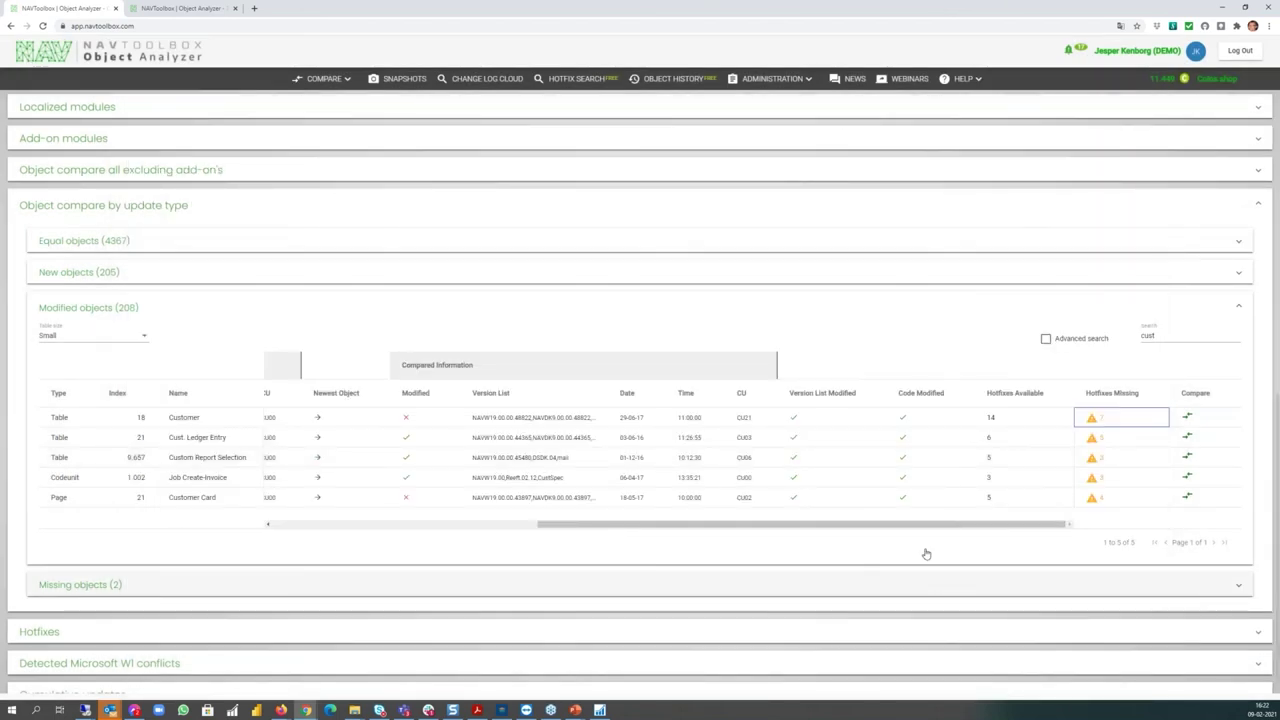
double_click(1179, 335)
key("BackSpace")
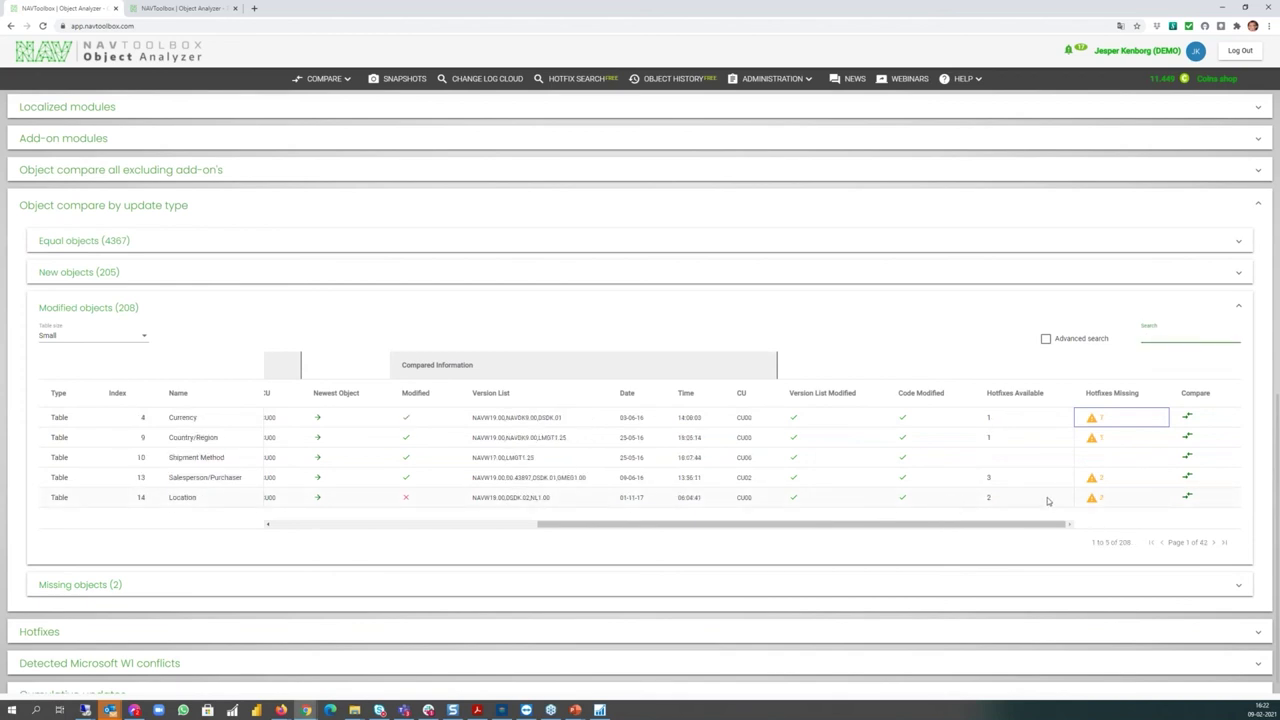
Compare the code of modified table 14 Location, accepting the 3-coin cost, and review its custom changes against standard.
left_click(1189, 498)
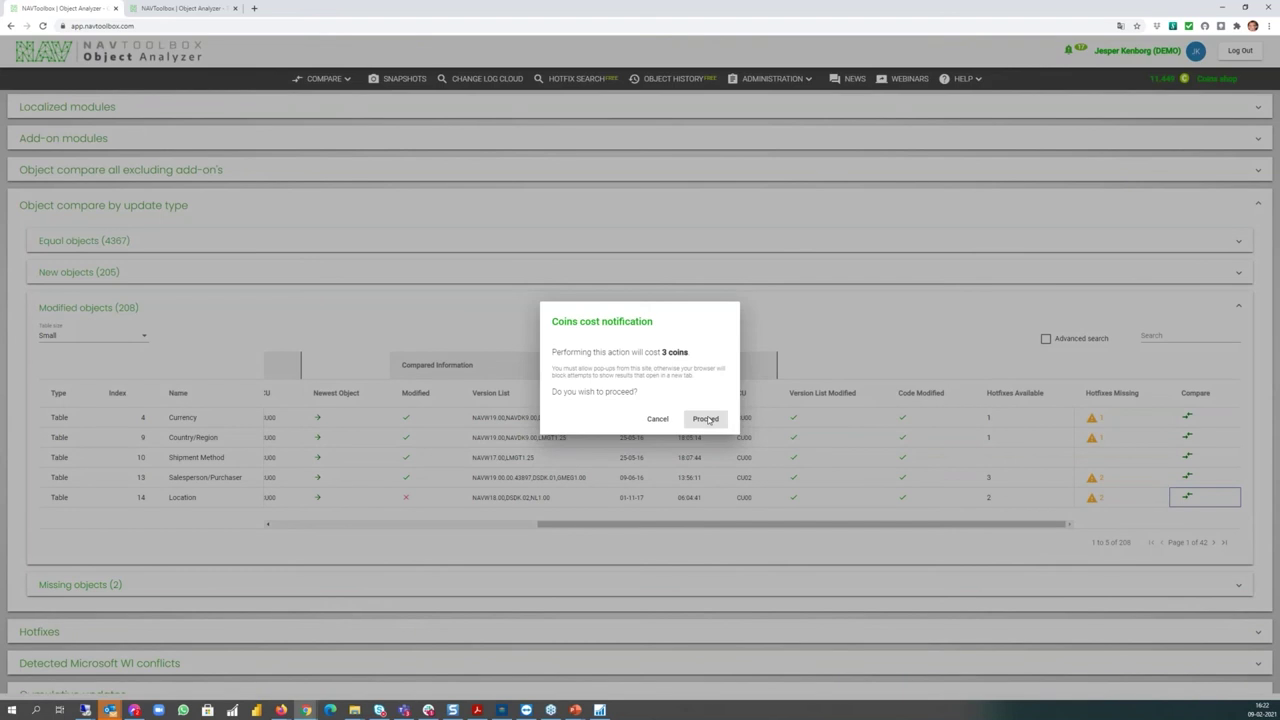
left_click(706, 419)
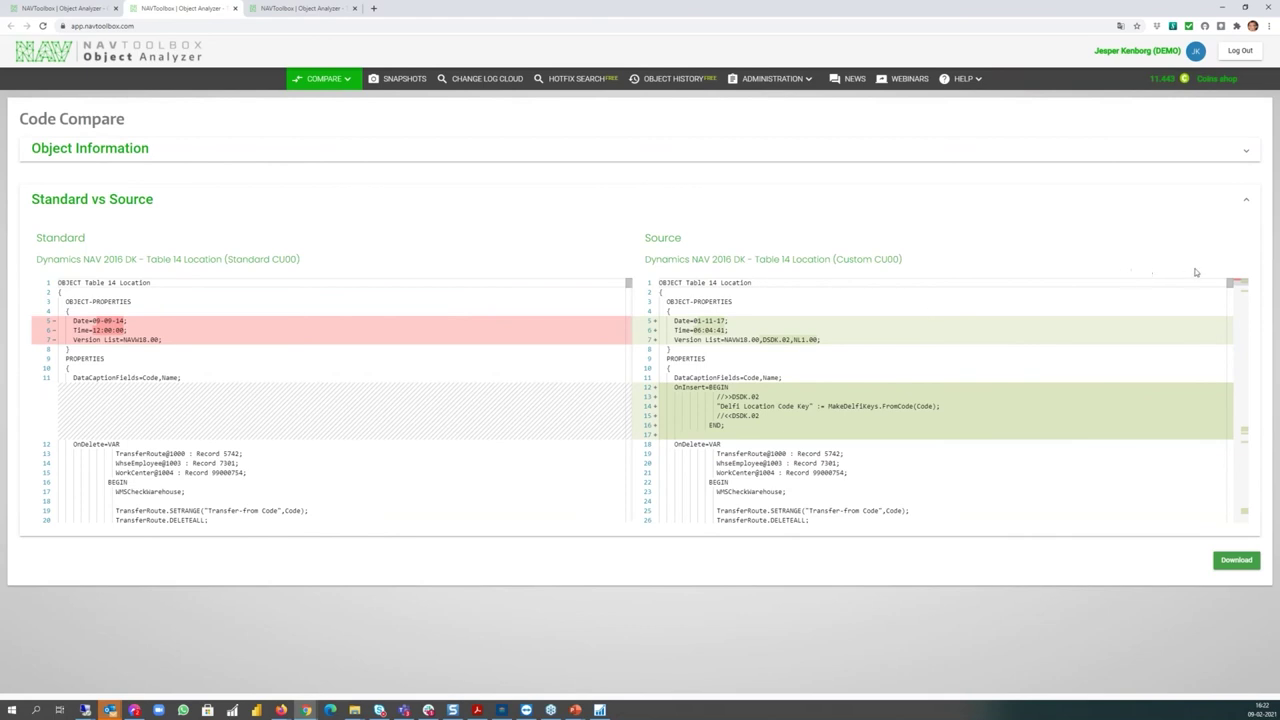
left_click_drag(1230, 286, 1233, 294)
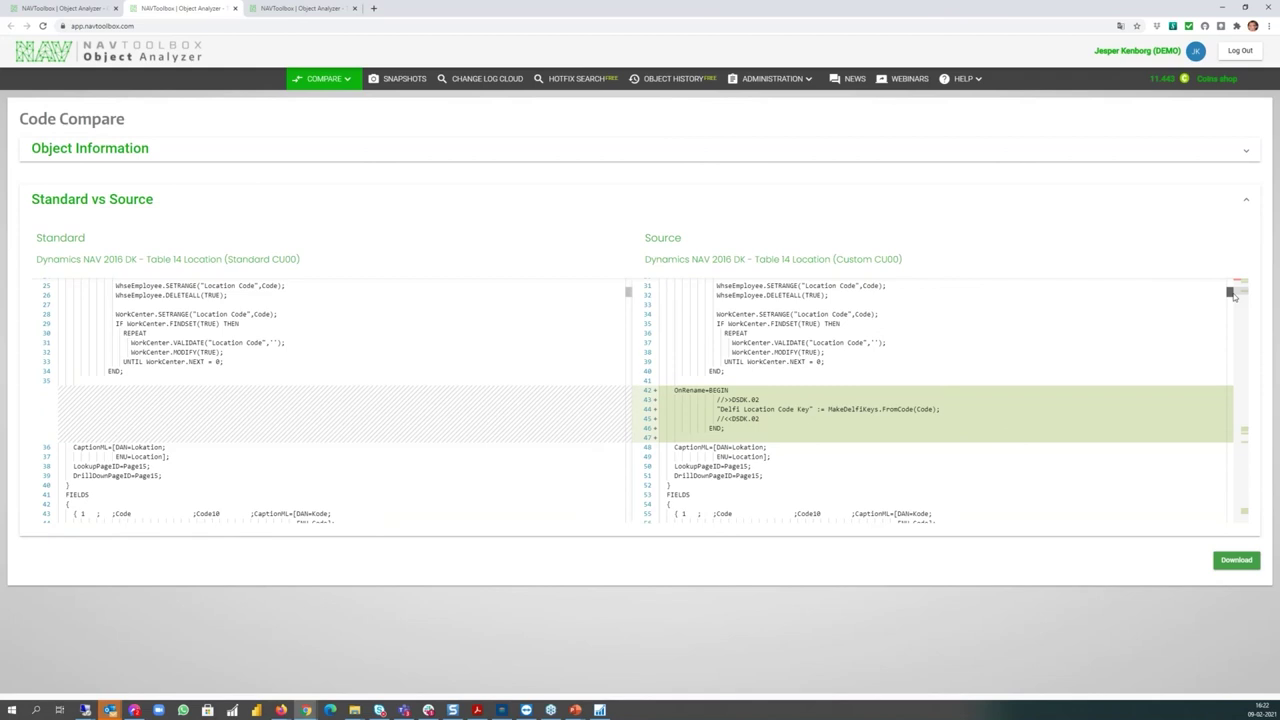
left_click_drag(1233, 294, 1242, 431)
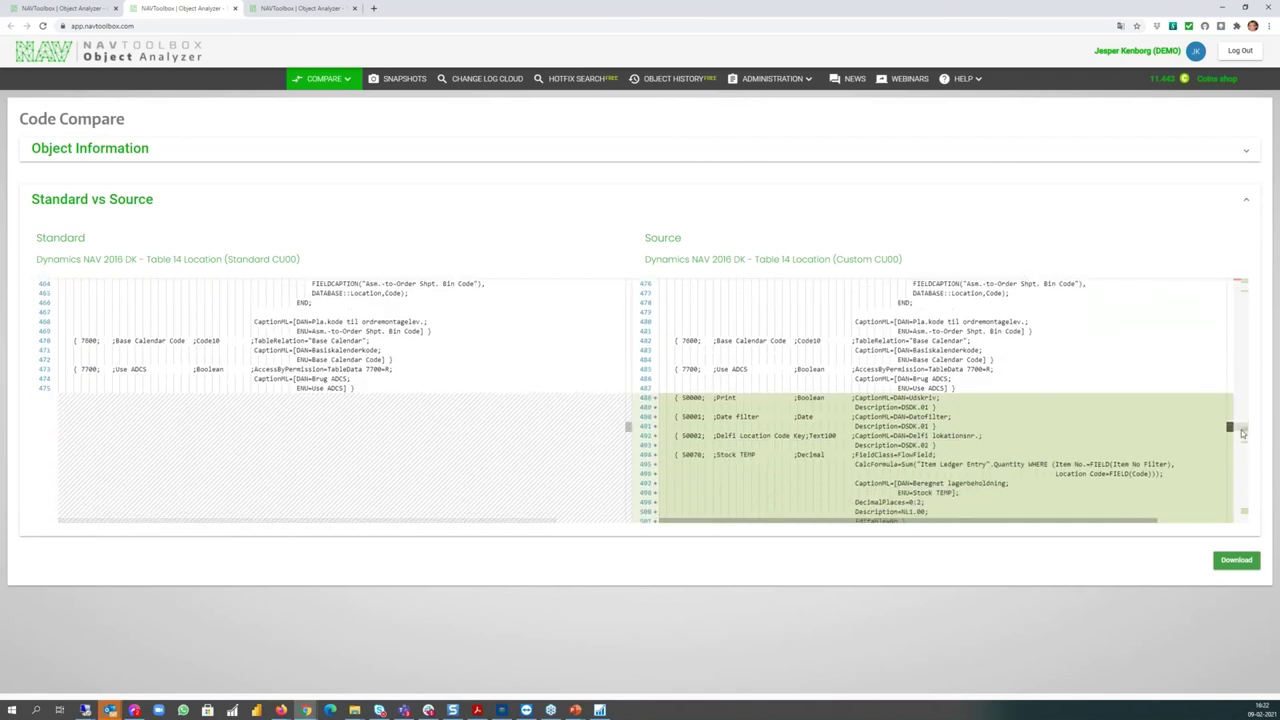
scroll(1242, 431, "down", 1)
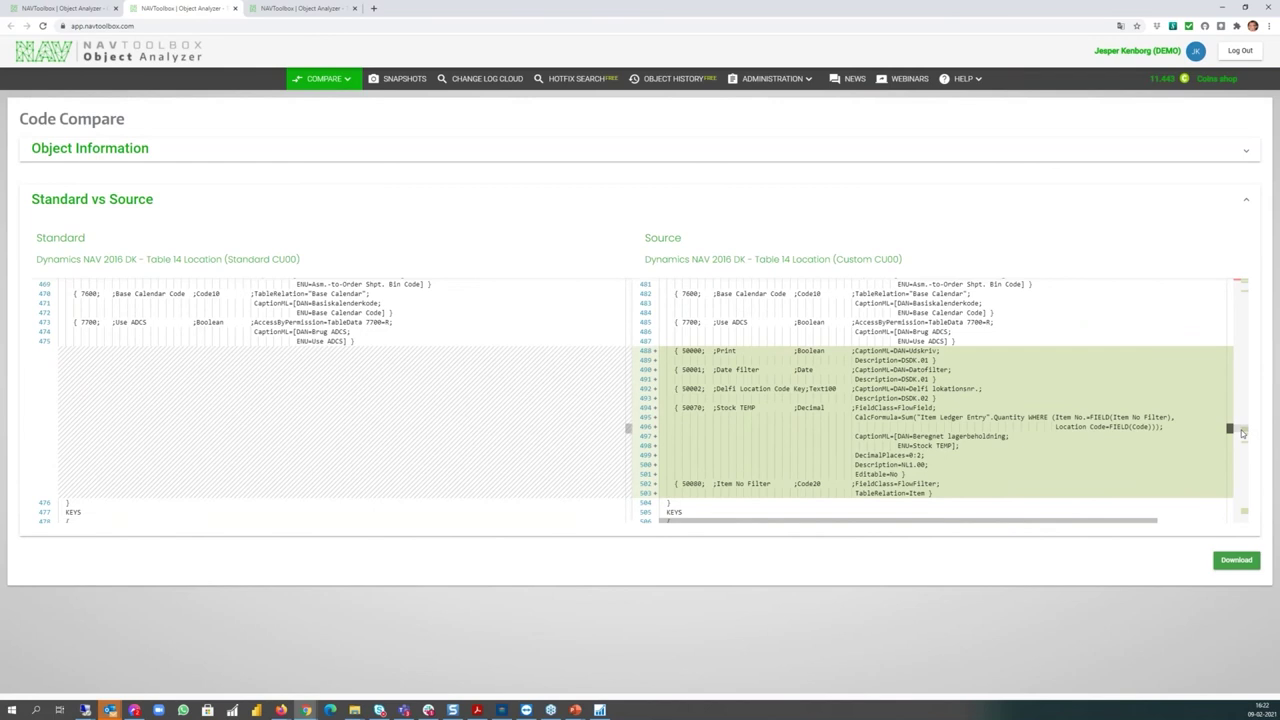
Check the remaining custom changes in the Location table, then return to the compare result and collapse the Modified objects list.
scroll(1242, 431, "down", 3)
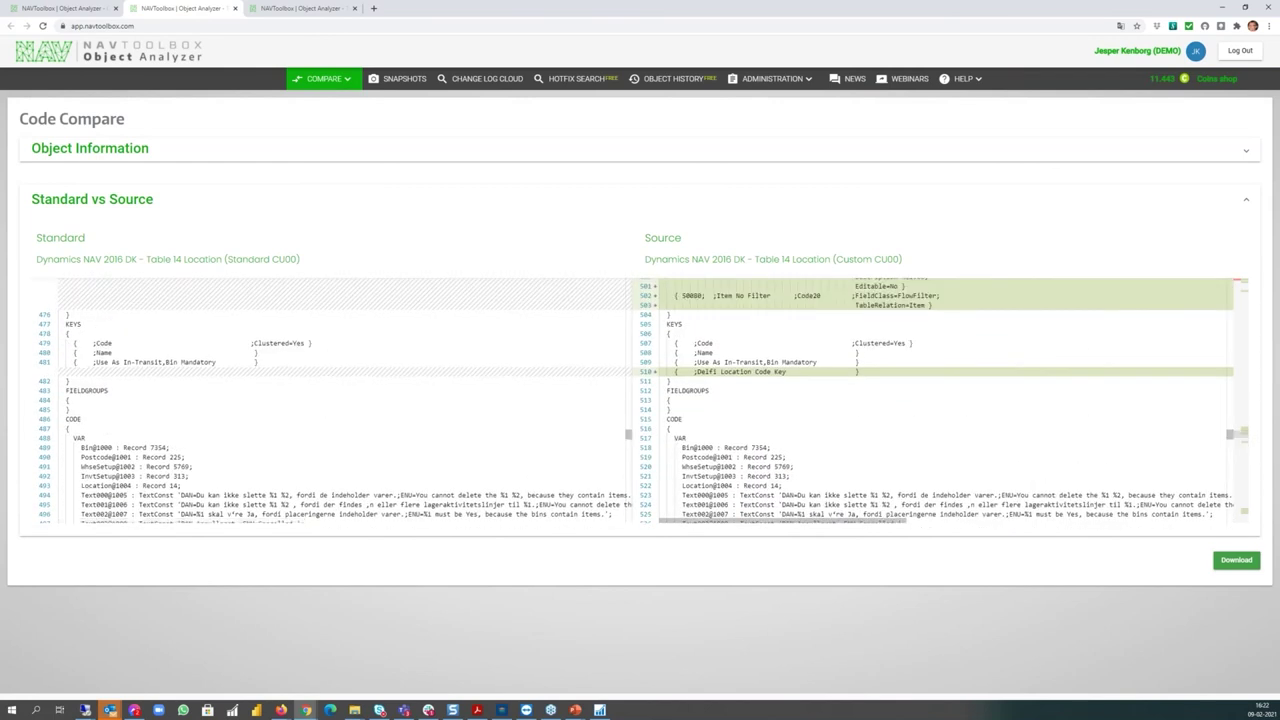
left_click(52, 9)
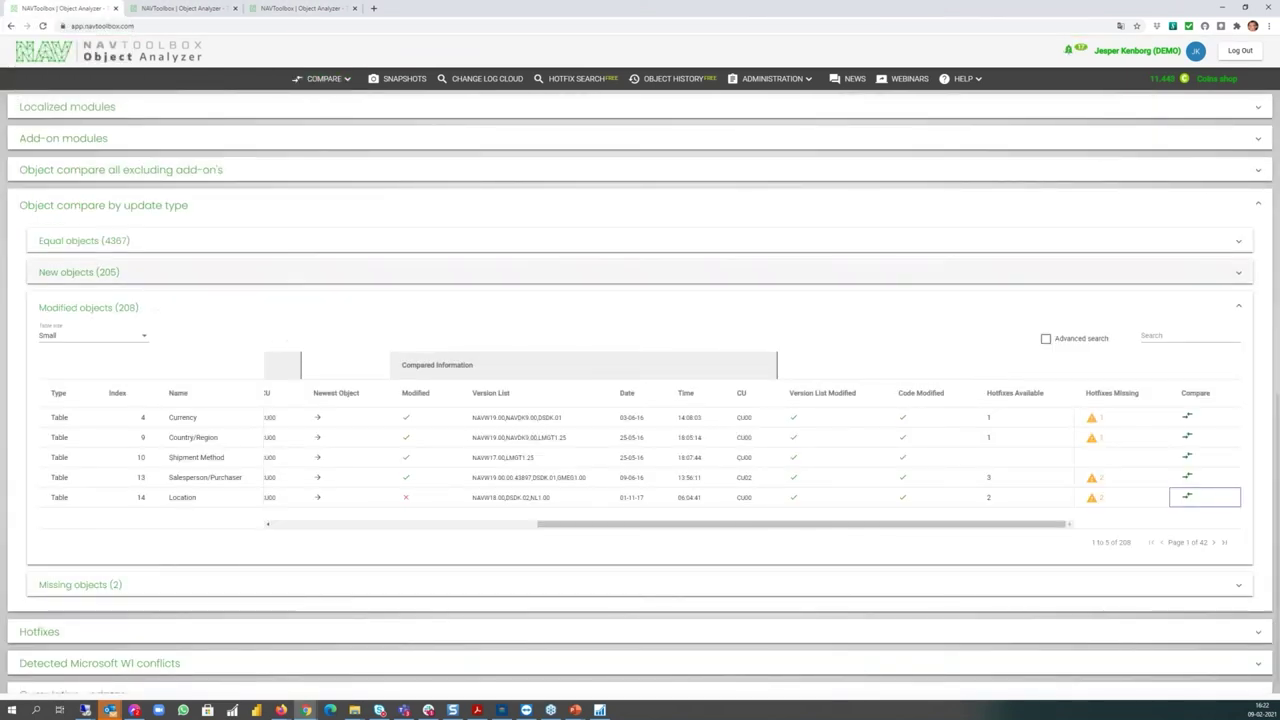
left_click(341, 525)
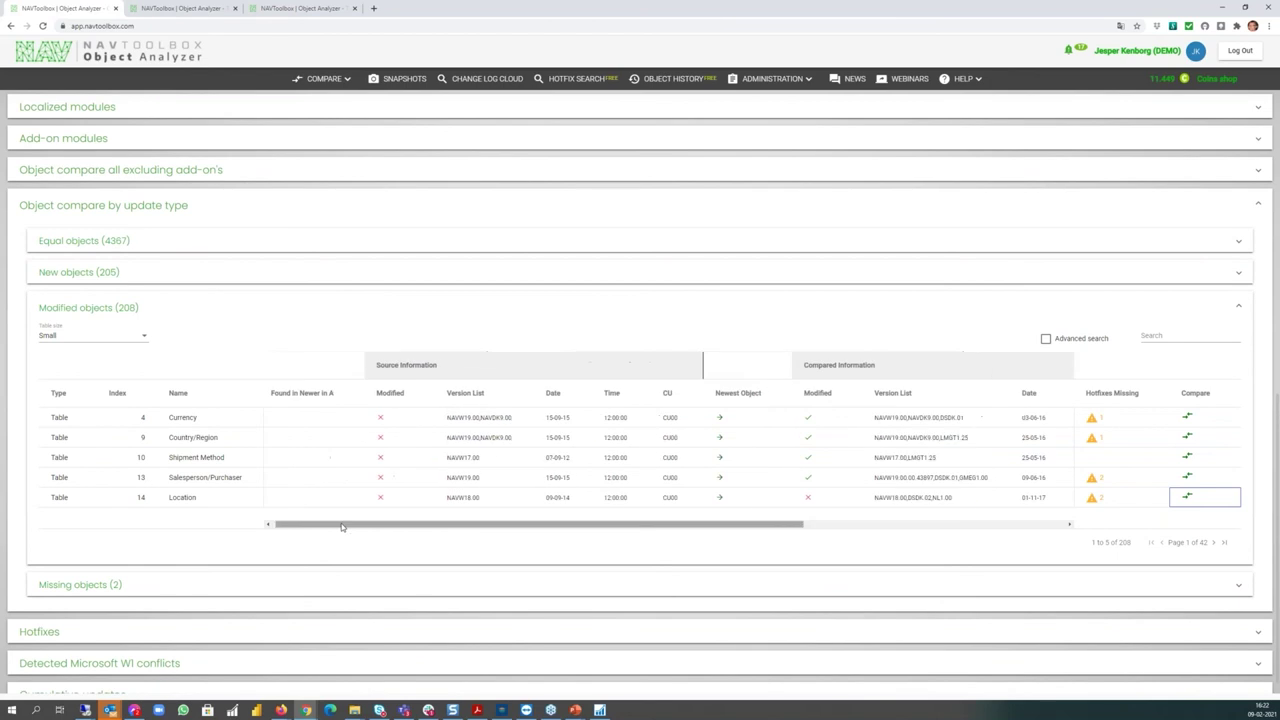
scroll(231, 600, "down", 1)
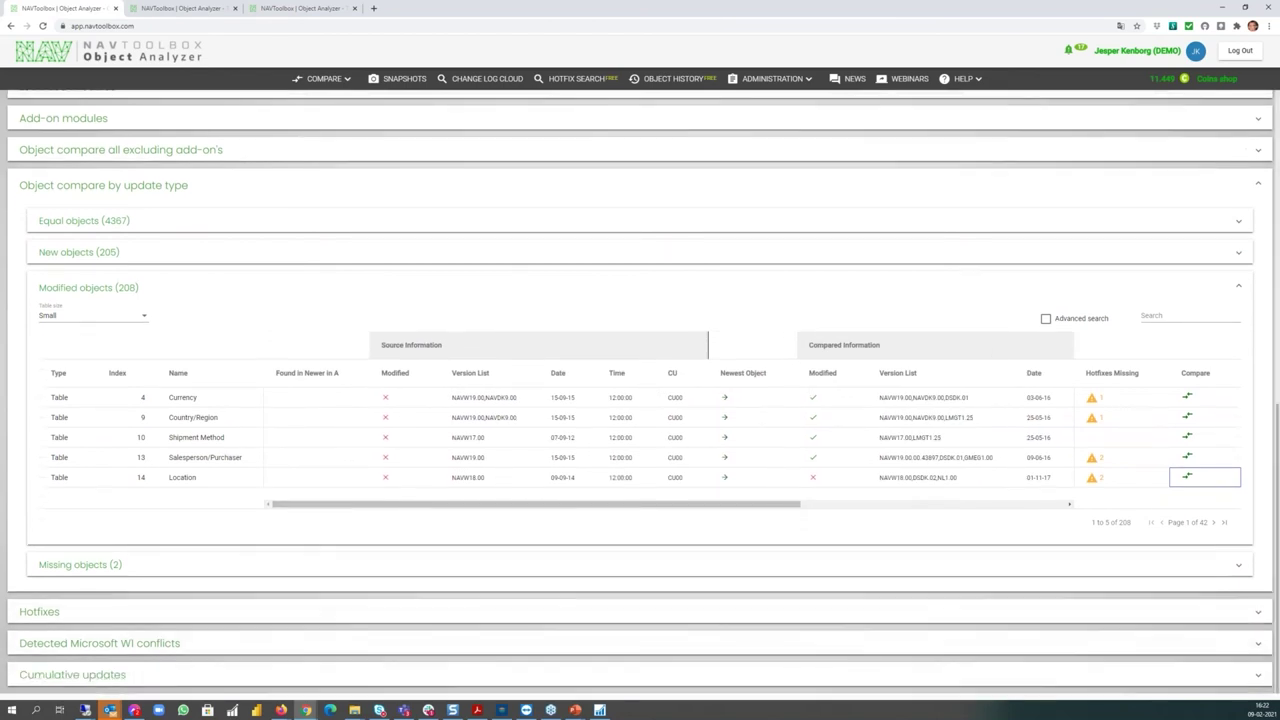
left_click(252, 288)
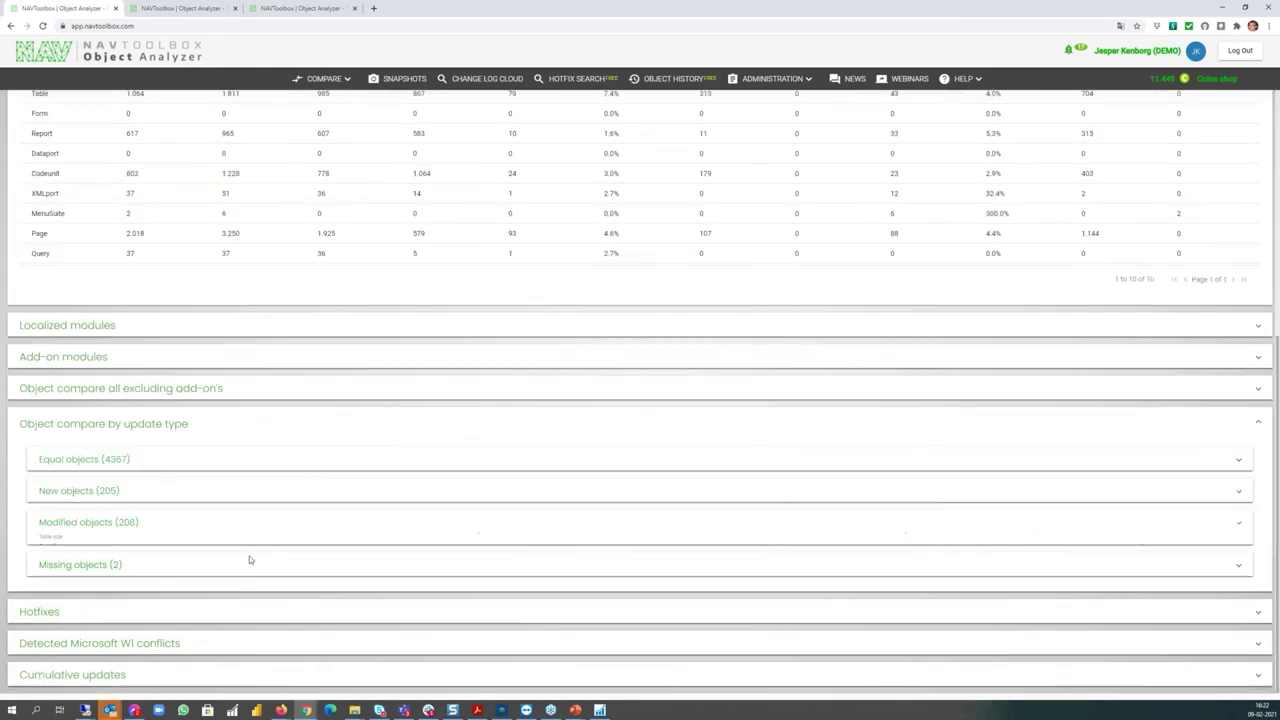
Expand the Hotfixes section and search its list for "service line vat".
left_click(1258, 611)
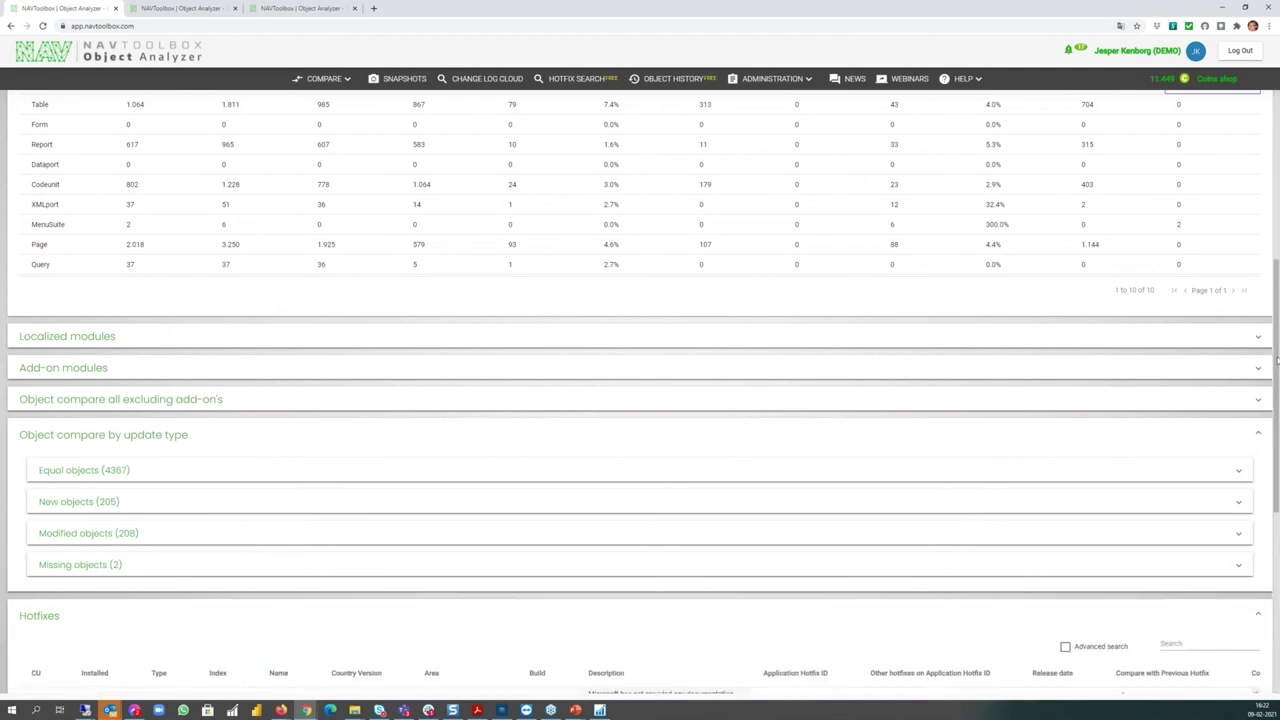
left_click_drag(1276, 365, 1276, 537)
scroll(1276, 537, "down", 2)
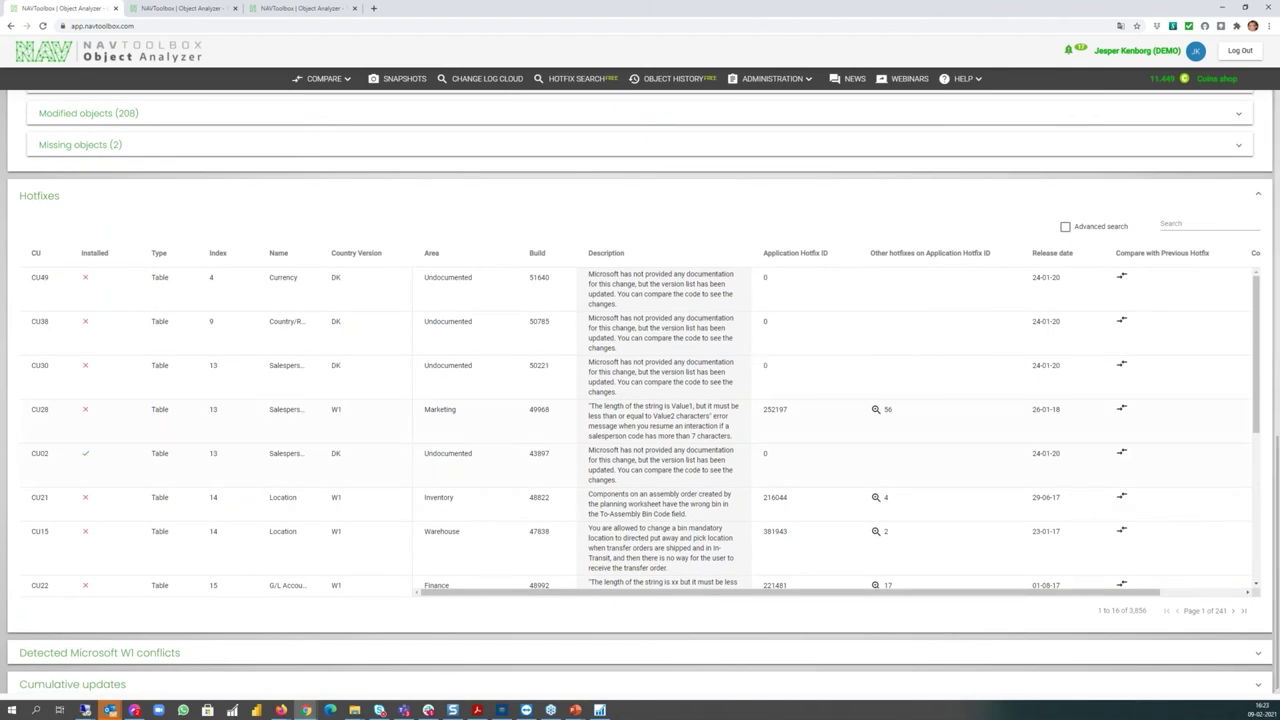
left_click(1190, 222)
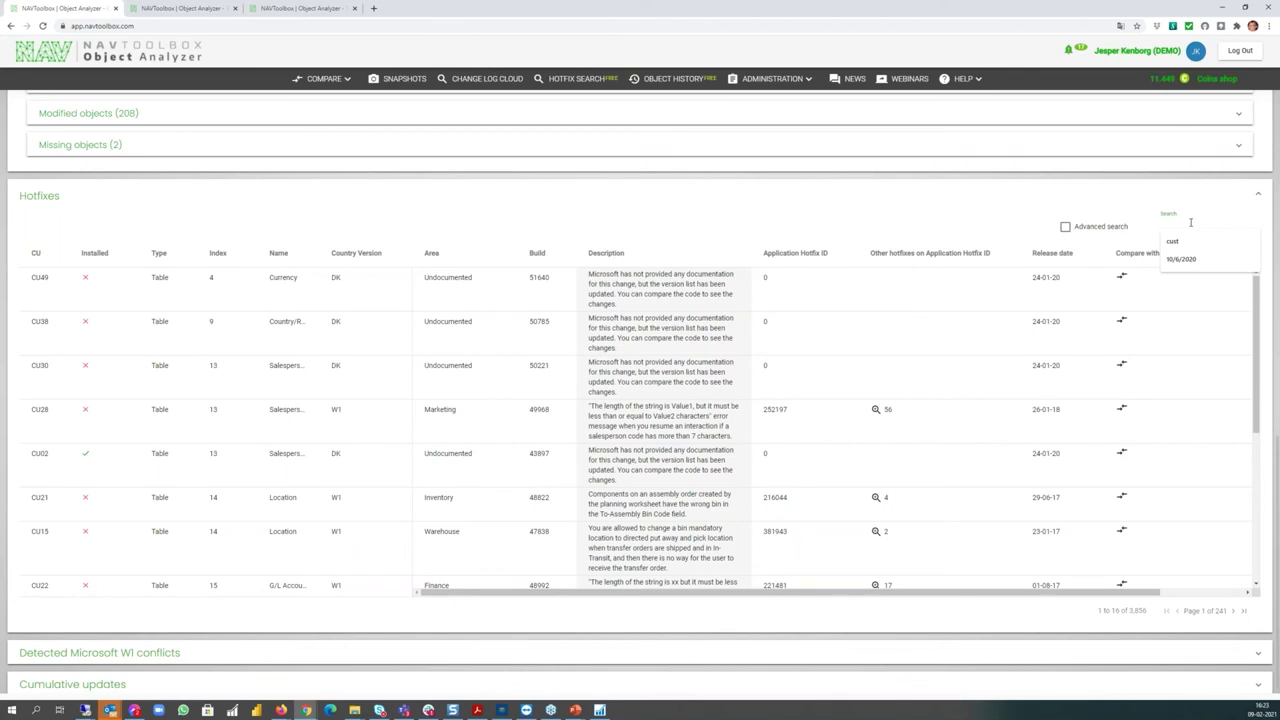
type("service")
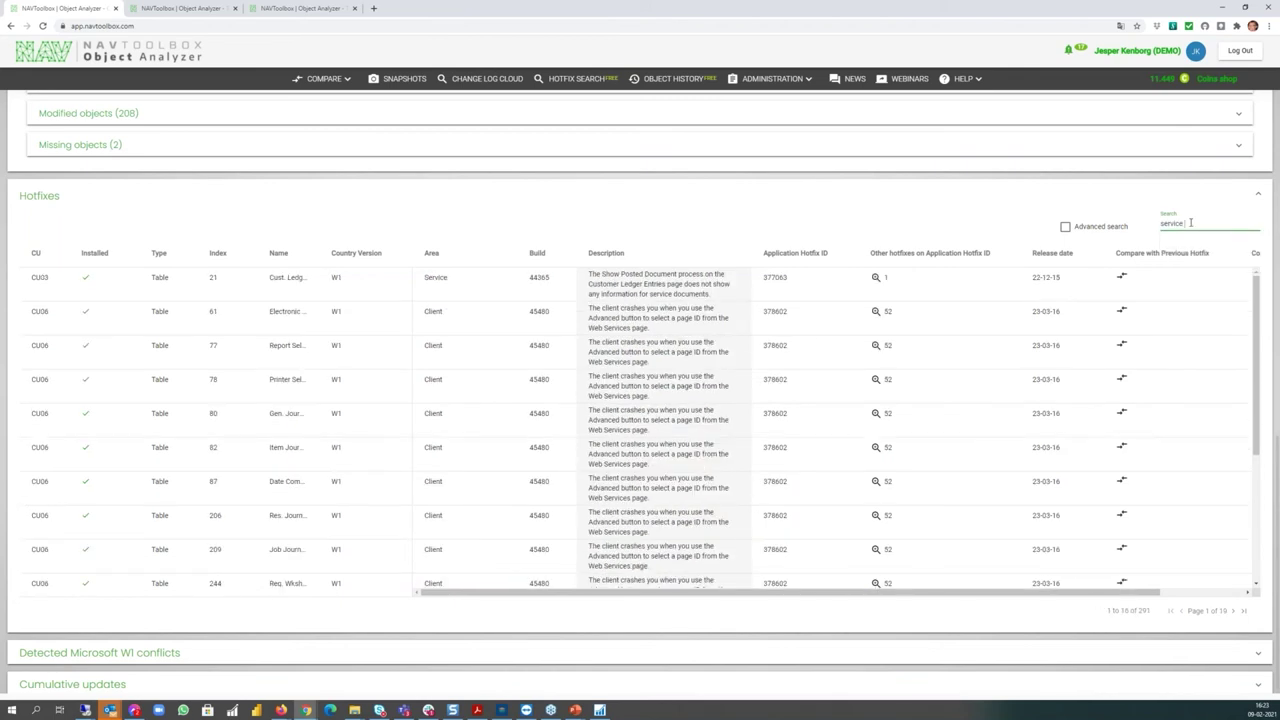
type(" line")
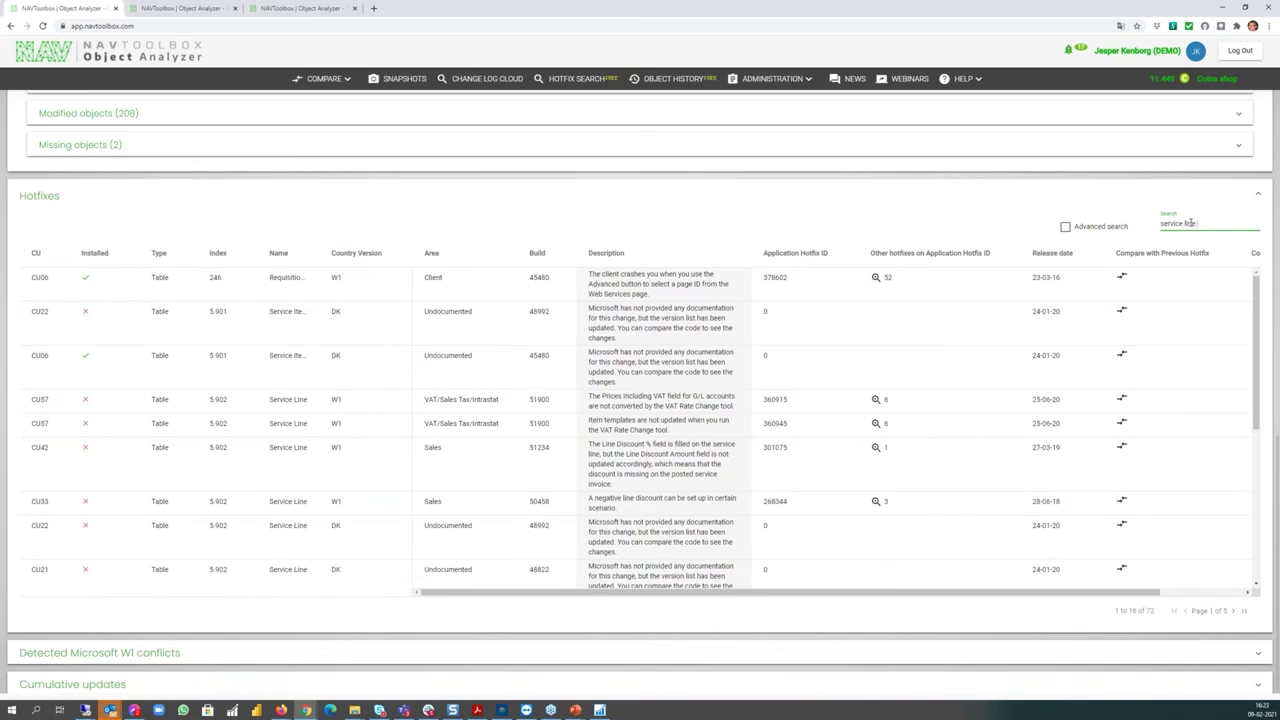
type(" vat")
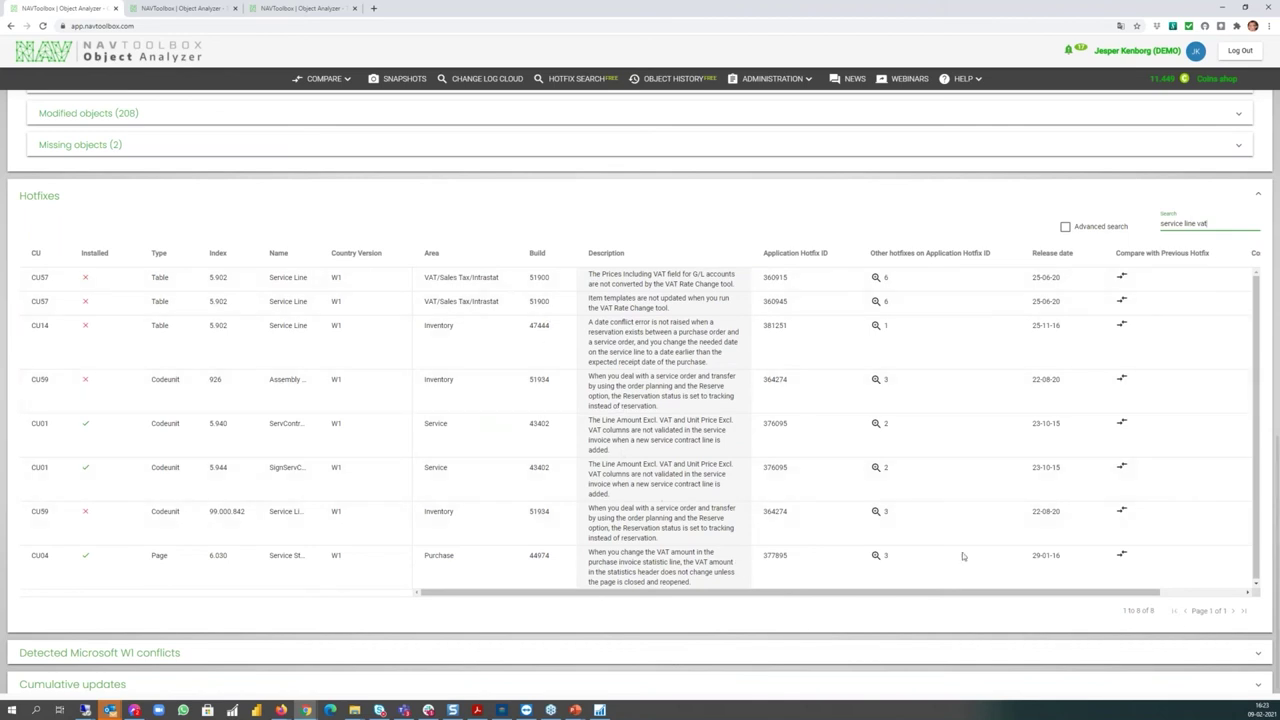
Filter the Installed column of the hotfix list to values containing "false" and review the matching hotfixes.
left_click(122, 256)
type("fa")
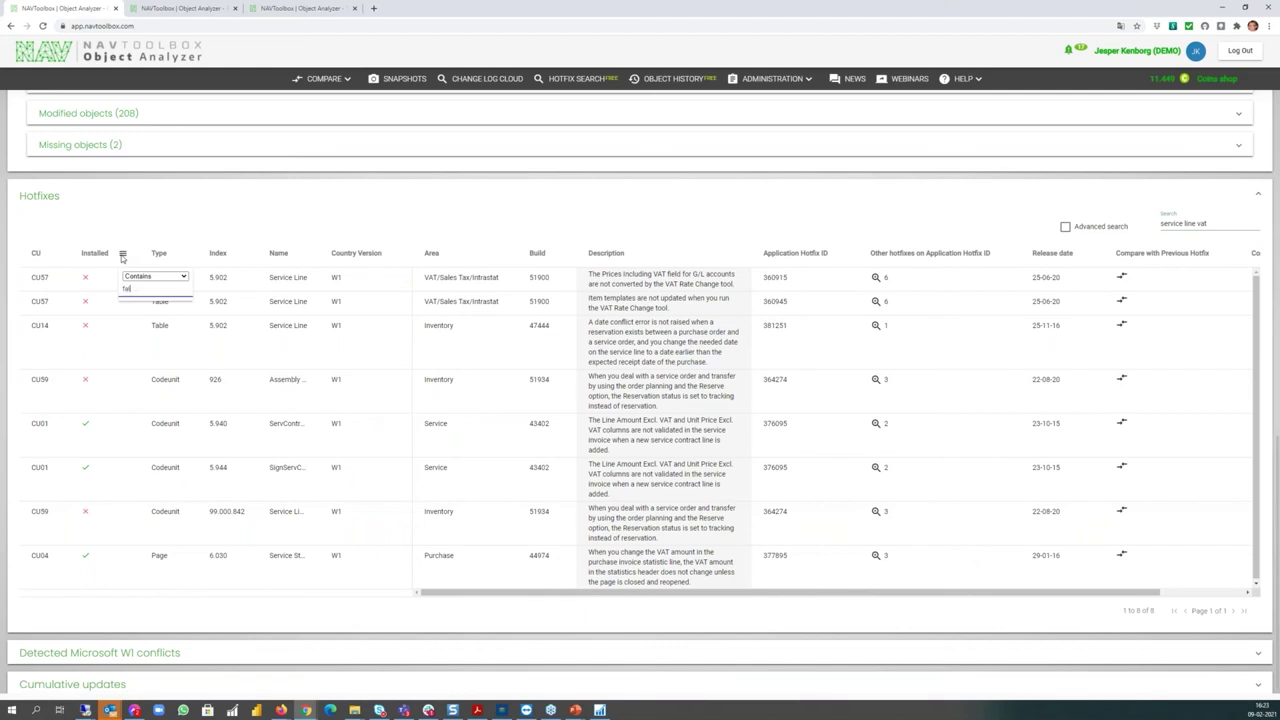
type("lse")
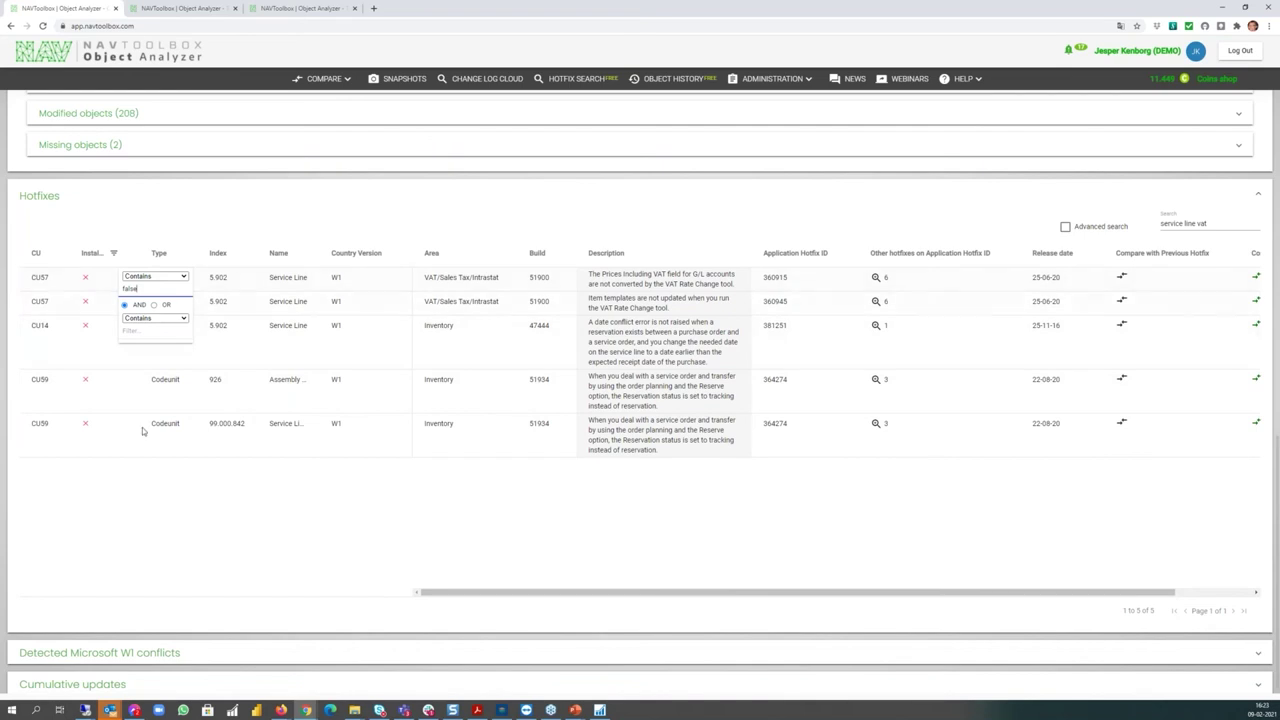
left_click(156, 555)
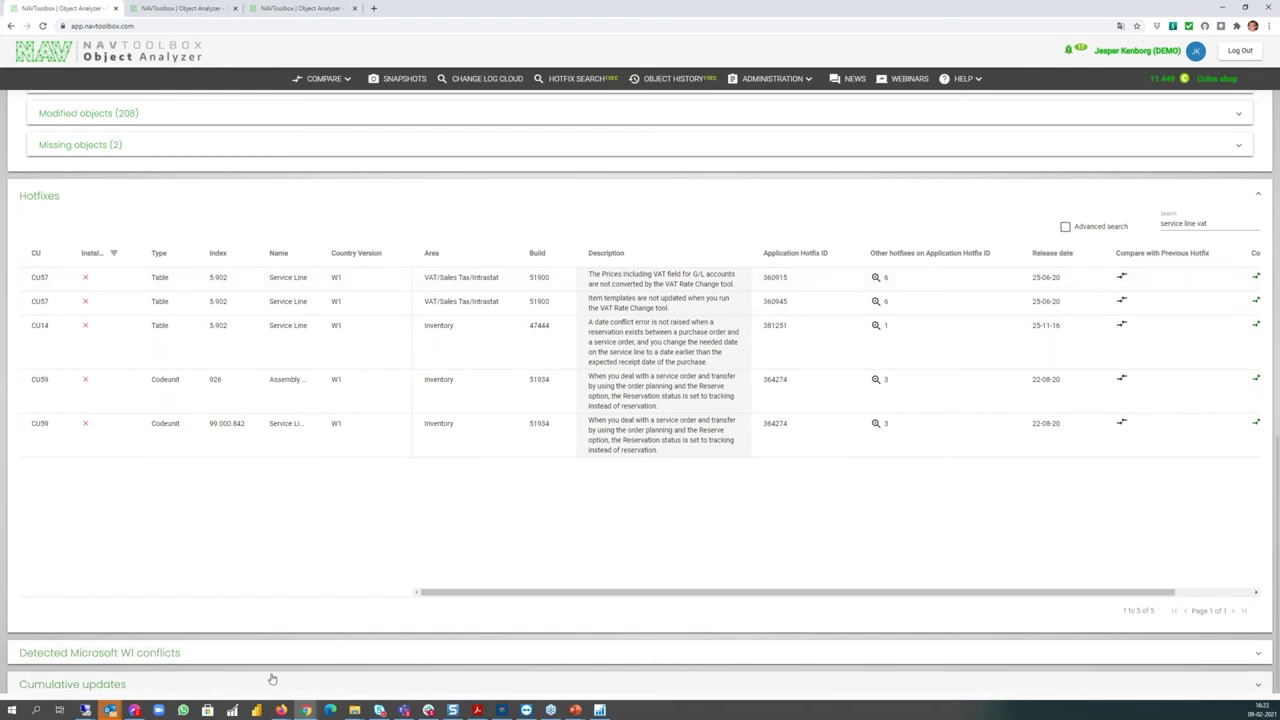
scroll(1277, 537, "down", 1)
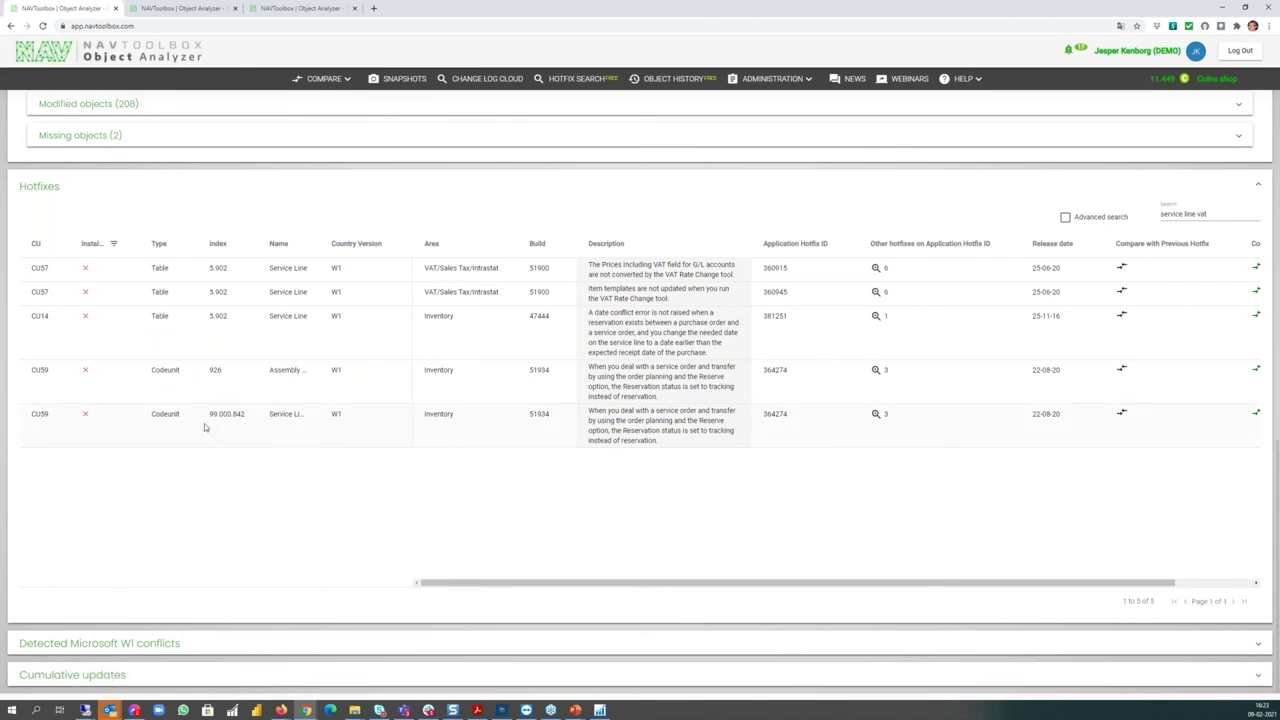
Expand the Add-on modules section and collapse the Hotfixes and Object compare by update type sections.
scroll(203, 423, "up", 4)
scroll(78, 428, "up", 5)
scroll(78, 428, "down", 3)
left_click(84, 449)
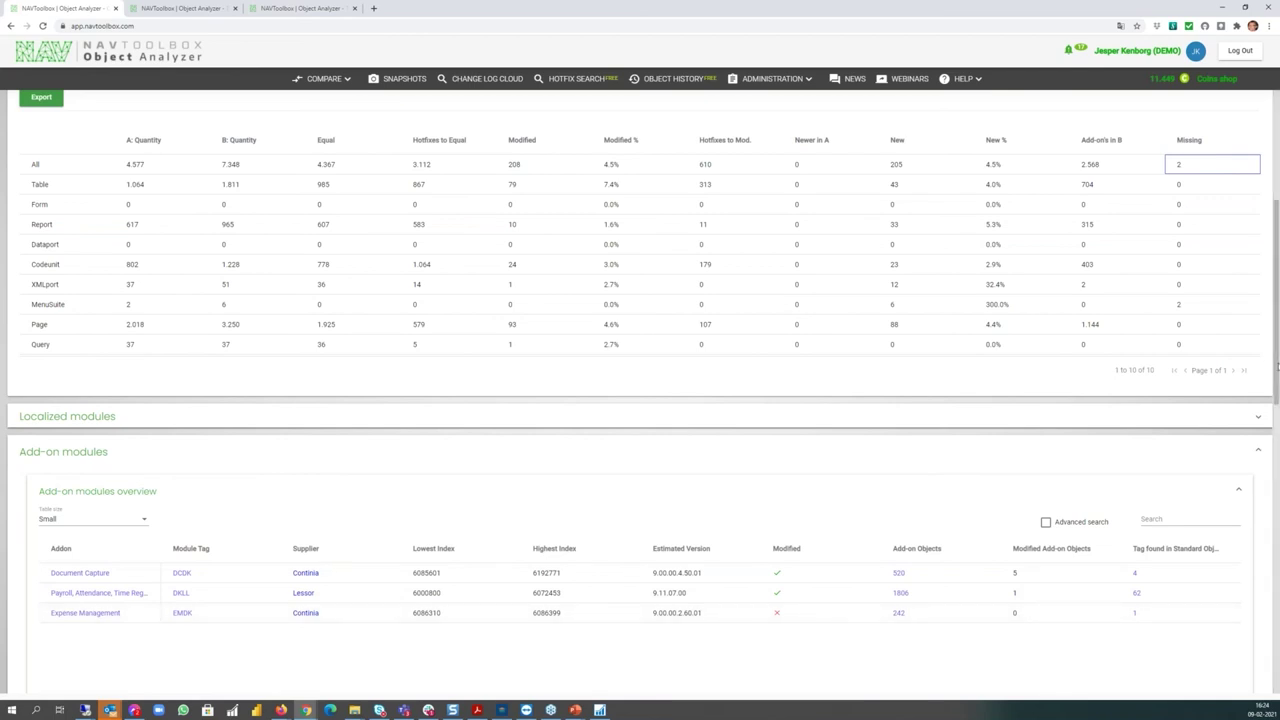
scroll(1277, 532, "down", 8)
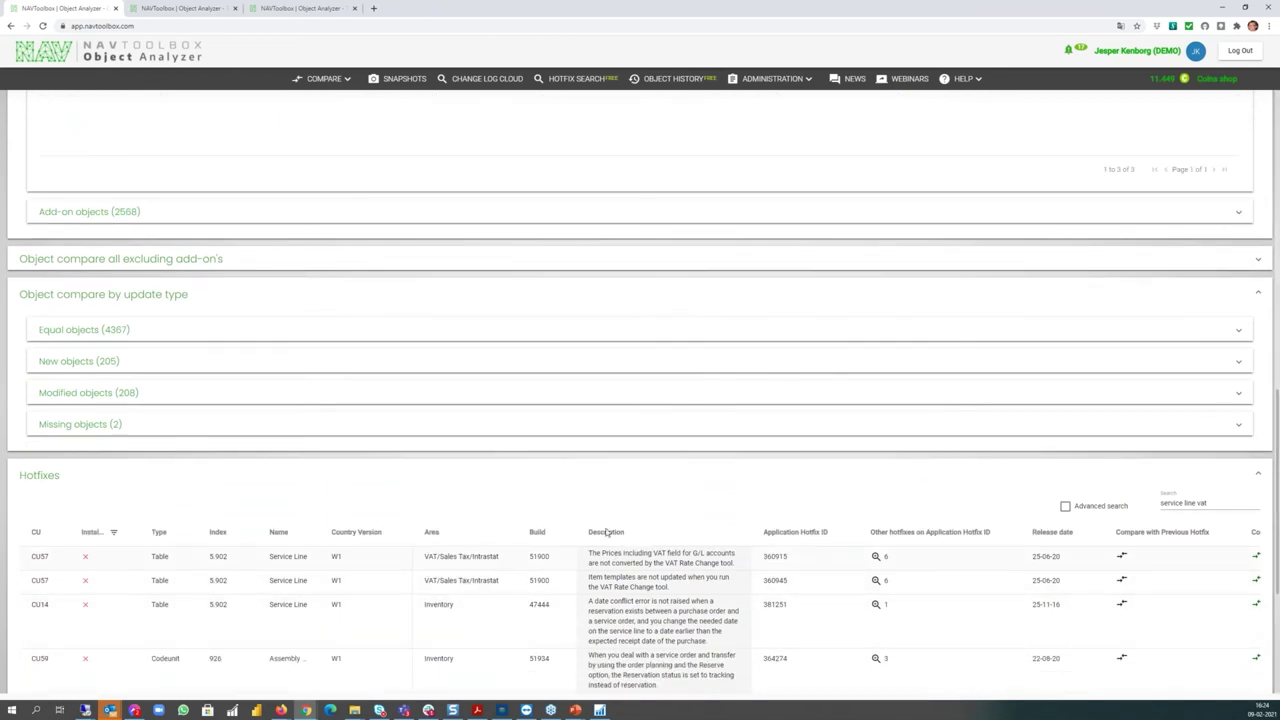
left_click(457, 478)
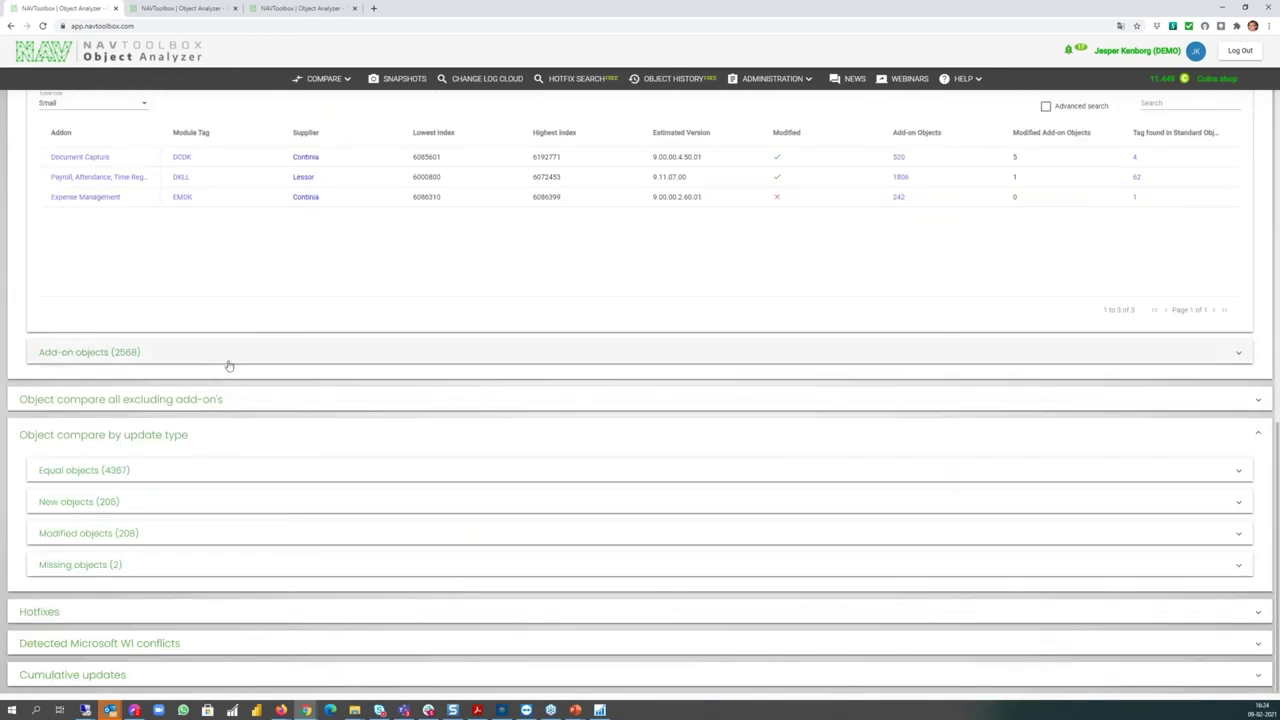
left_click(213, 438)
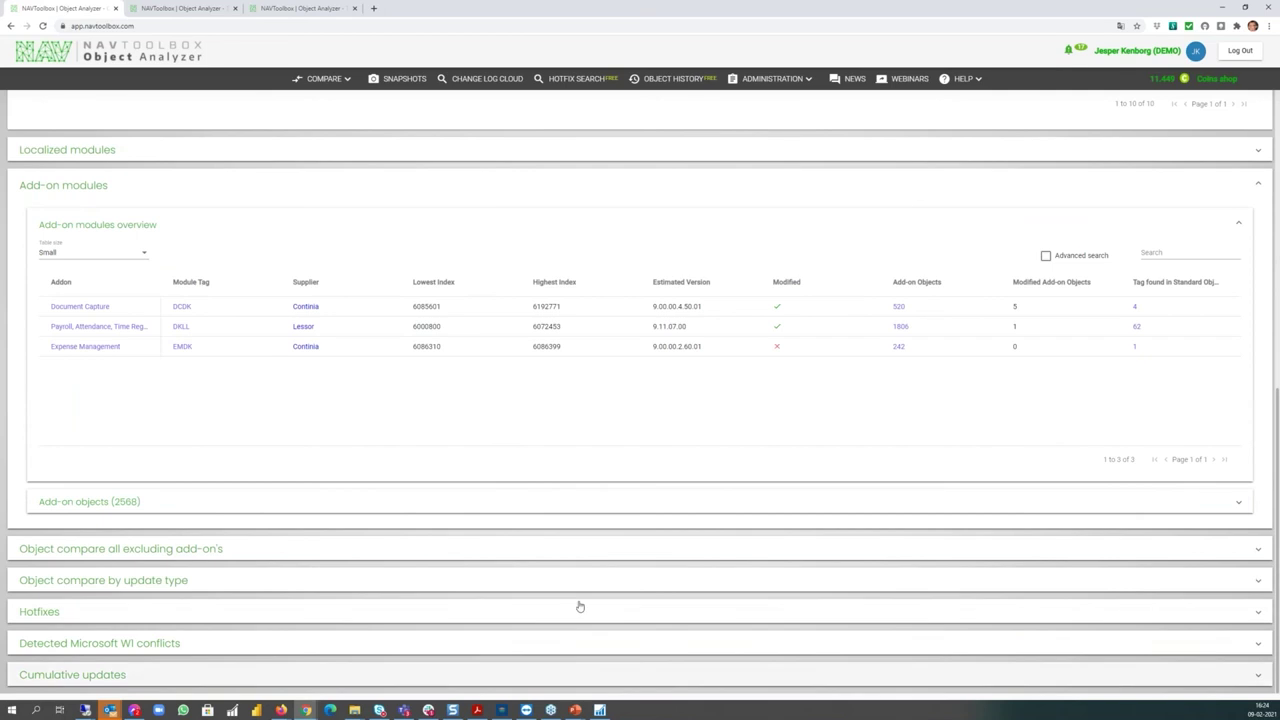
Examine the version list, date and CU of report 1401 Check under Detected Microsoft W1 conflicts for standard W1 and DK, then collapse the section.
left_click(250, 644)
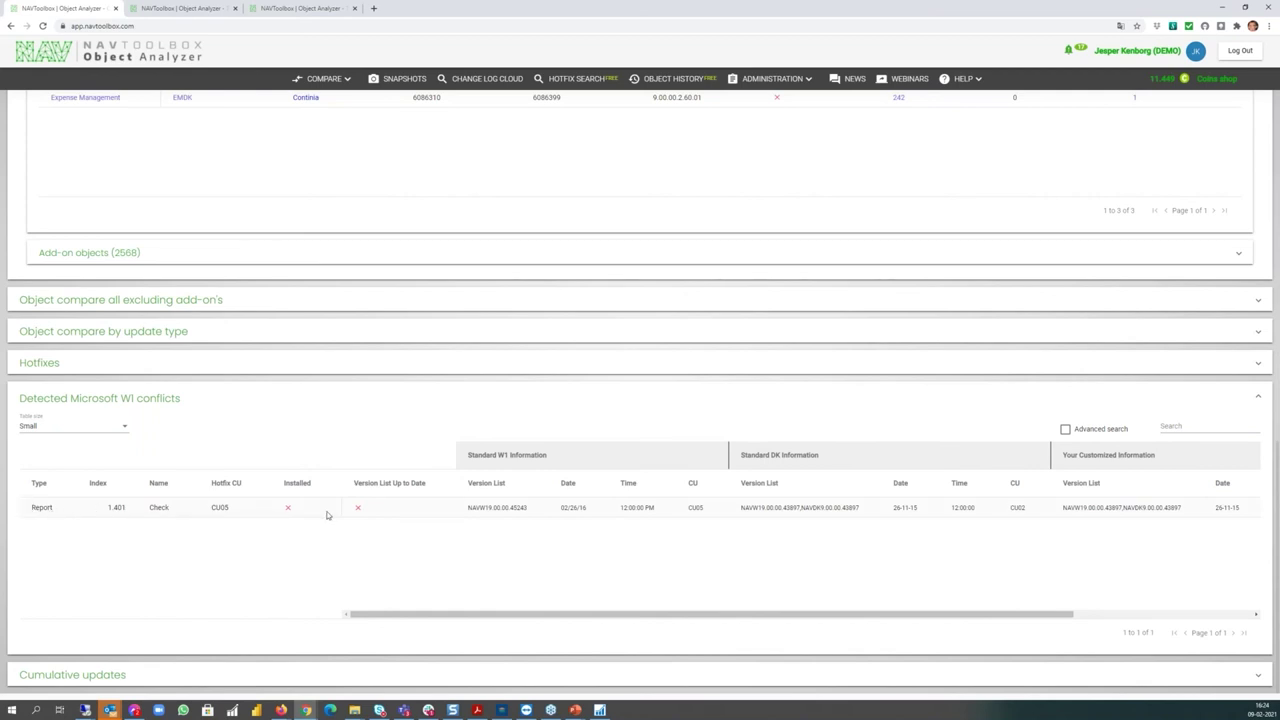
left_click(836, 512)
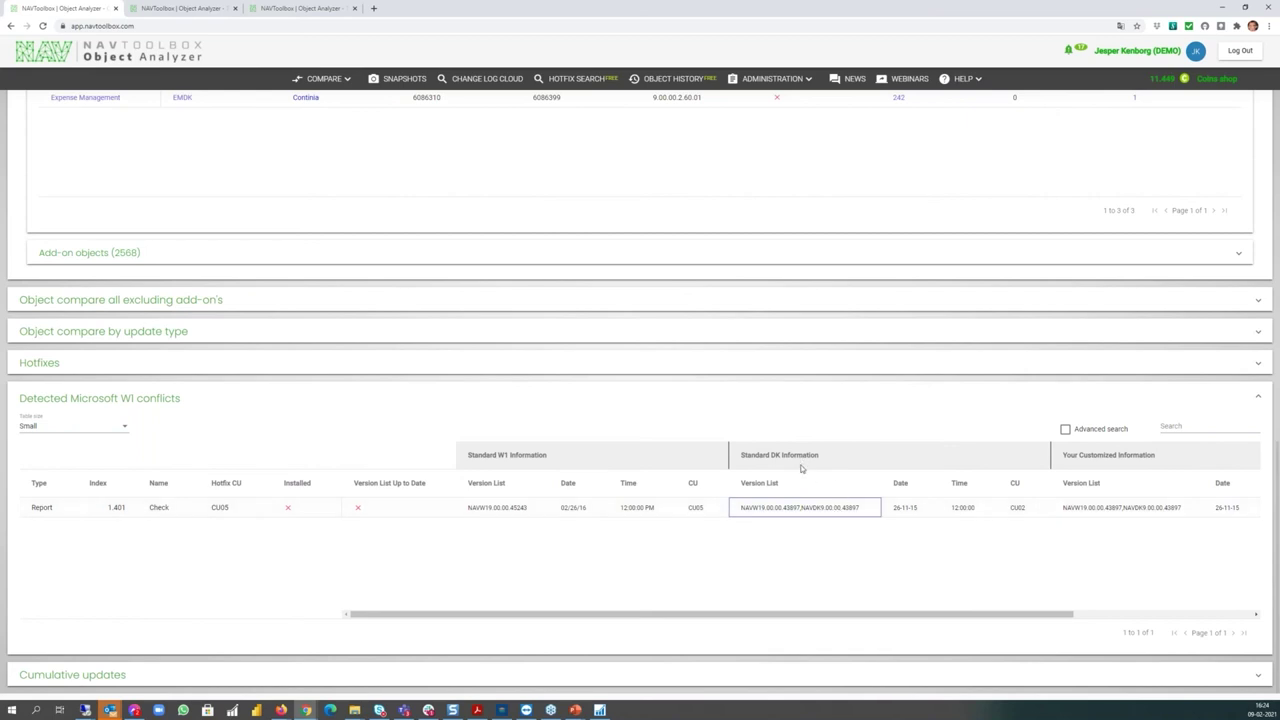
left_click(913, 508)
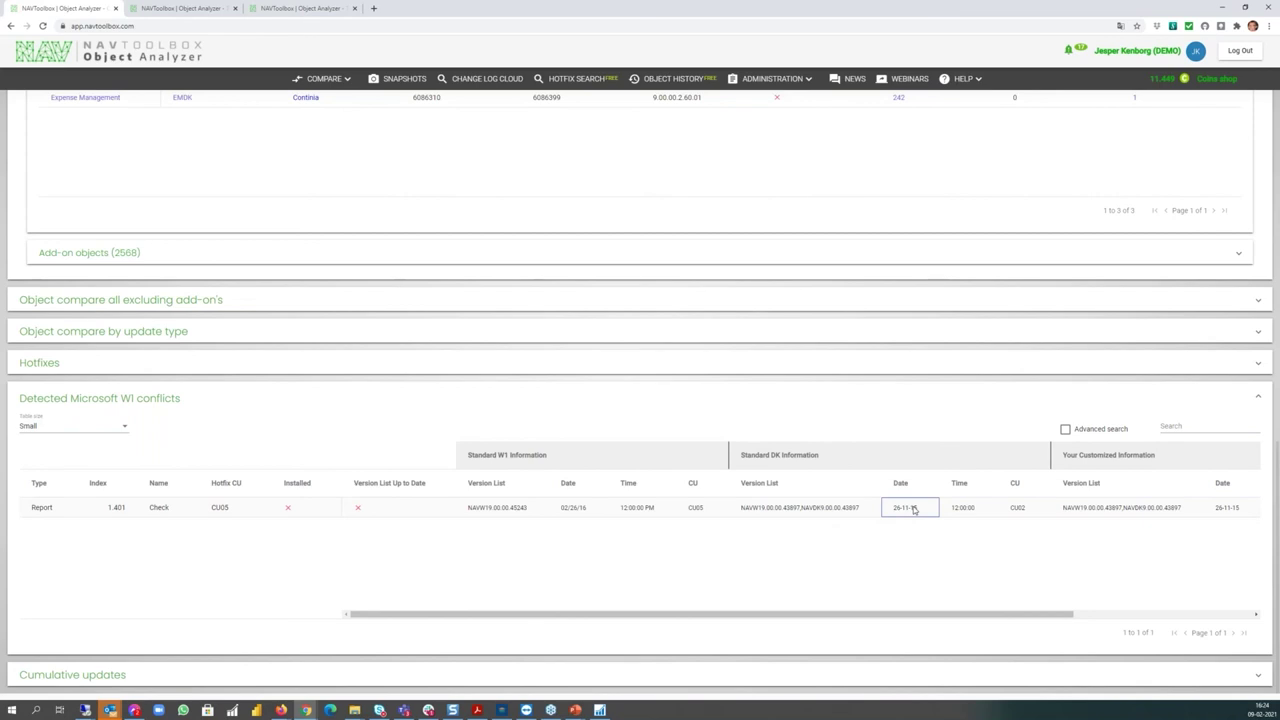
left_click(583, 515)
left_click(696, 508)
left_click(1017, 509)
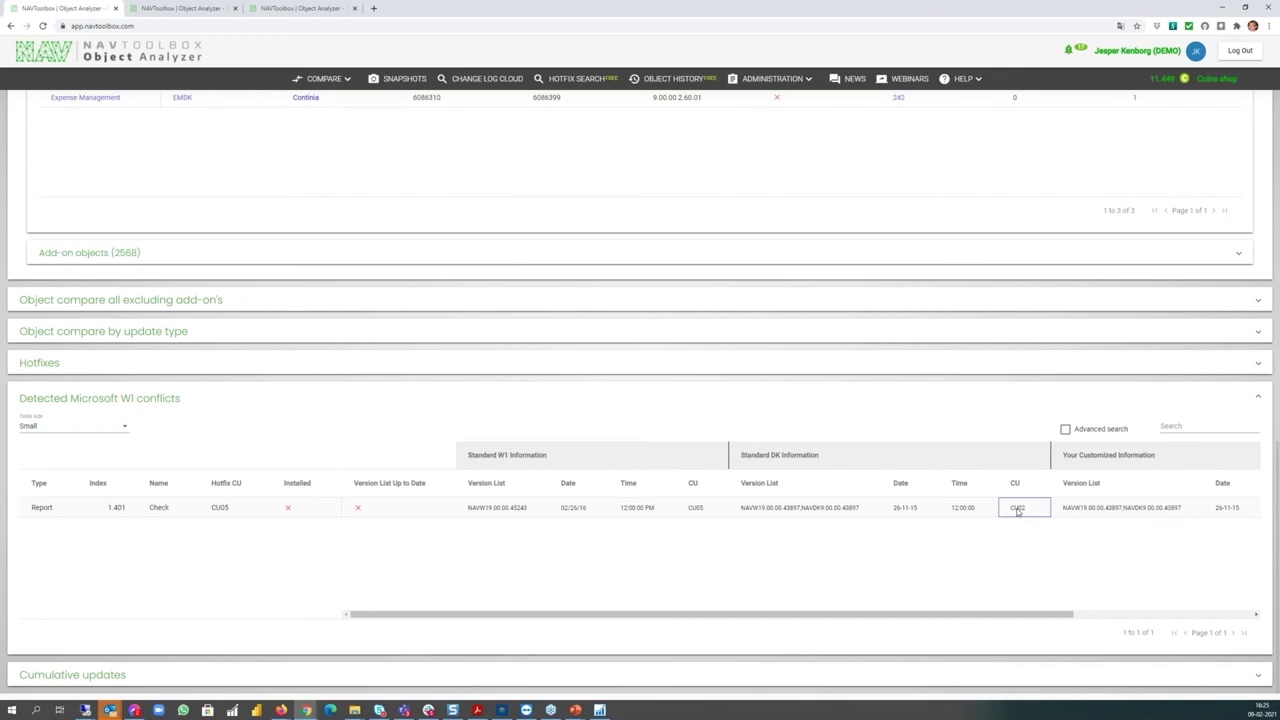
left_click(689, 401)
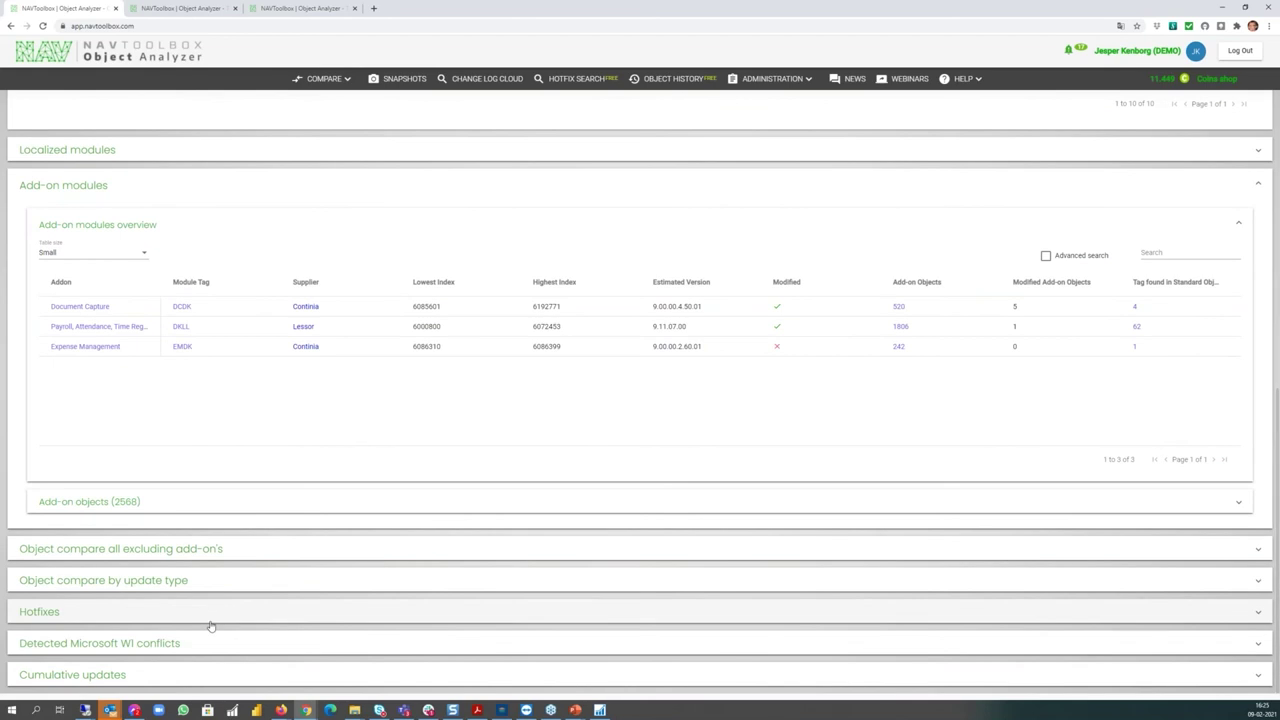
Expand the Cumulative updates section and examine the missing hotfixes, conflicting objects and installation state per update.
left_click(160, 669)
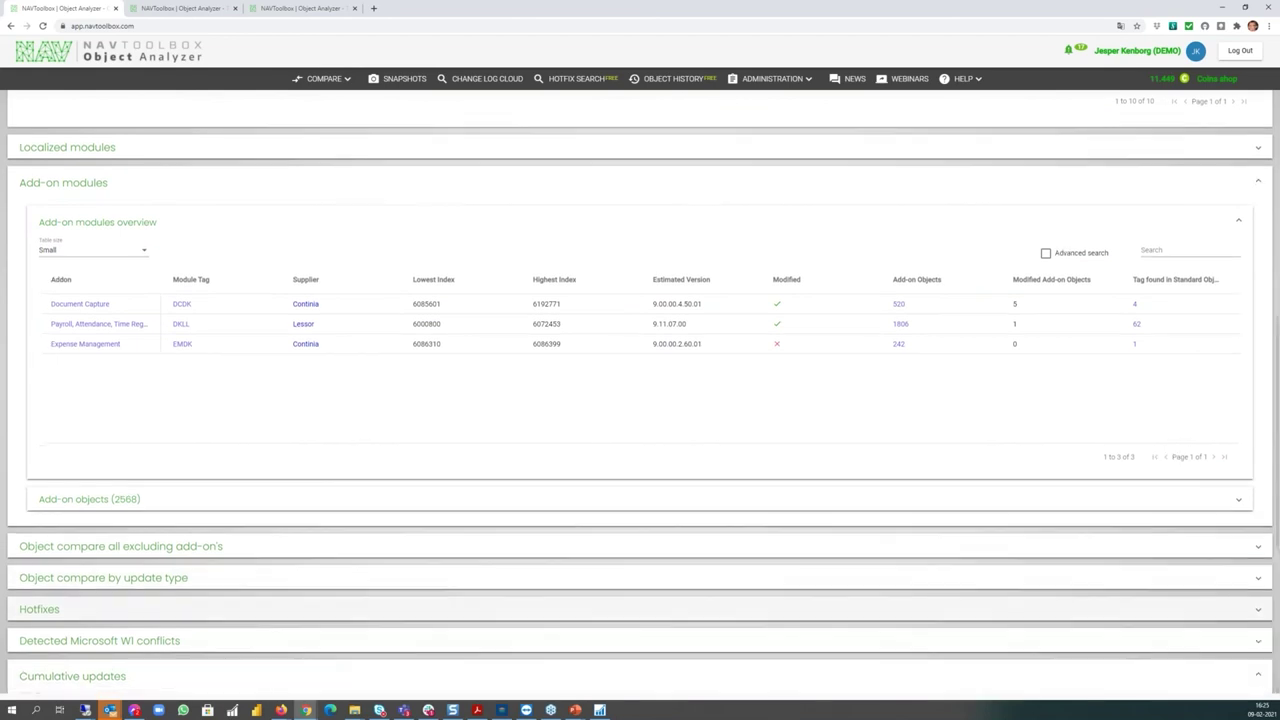
scroll(586, 651, "down", 3)
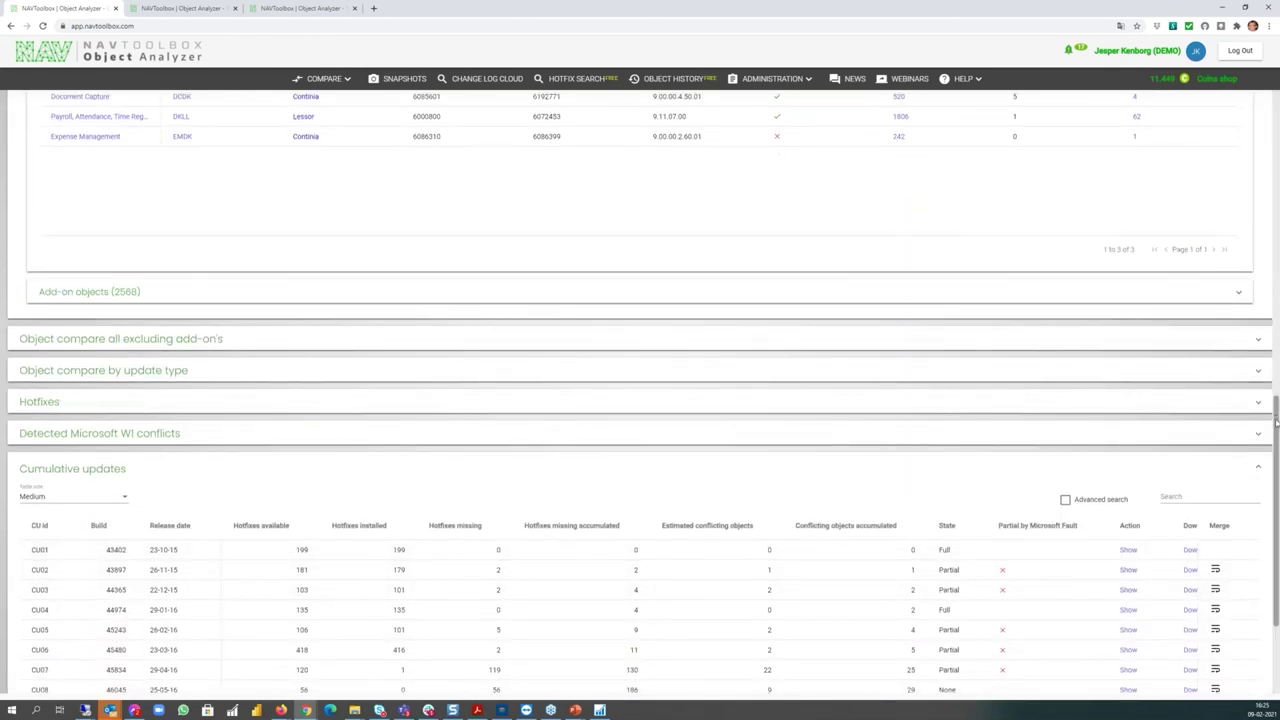
scroll(298, 573, "down", 3)
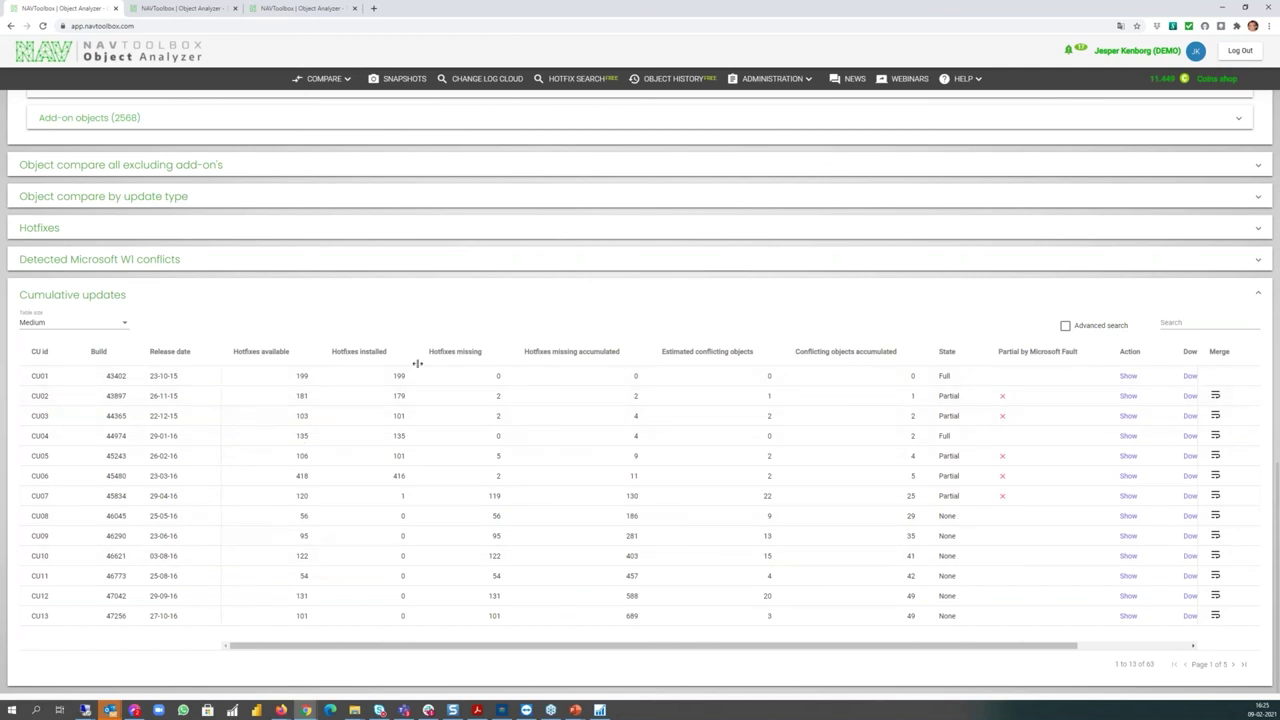
left_click(408, 502)
left_click(1029, 502)
left_click(886, 558)
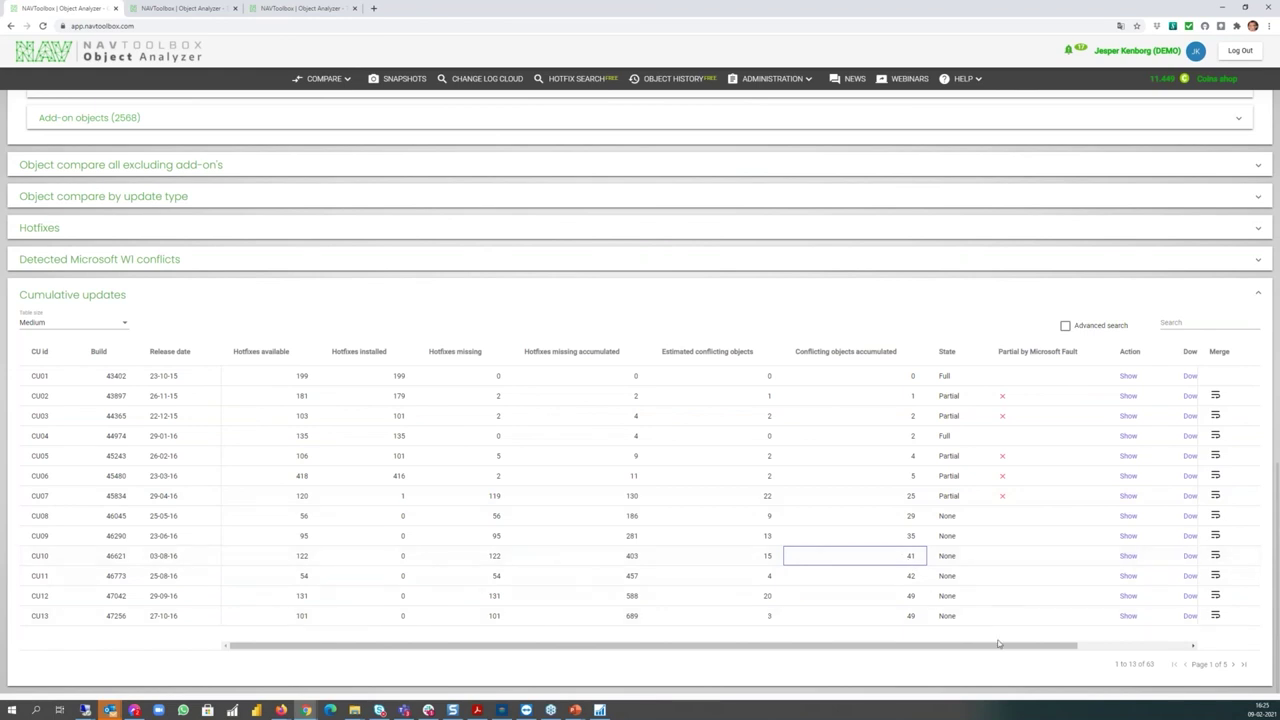
Show the hotfixes in CU07, sort them by Installed in descending order, and close the Hotfixes dialog.
left_click_drag(1014, 646, 1128, 658)
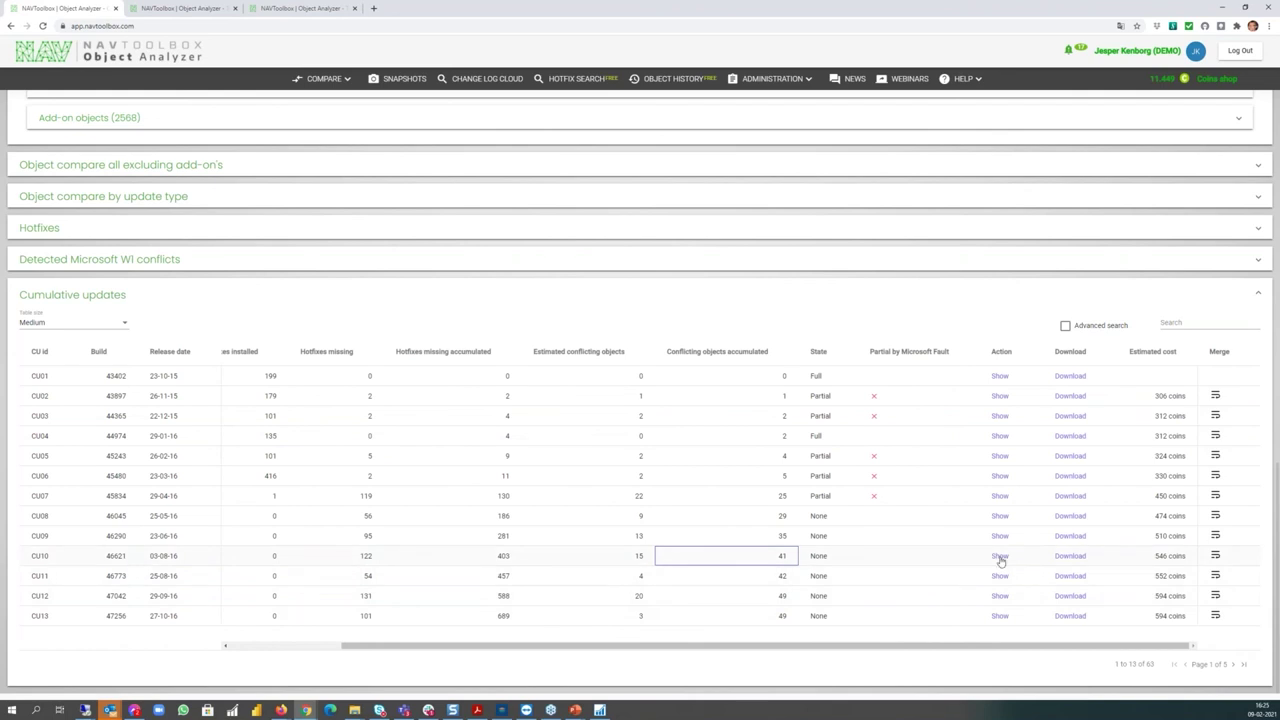
left_click(999, 498)
left_click(1000, 498)
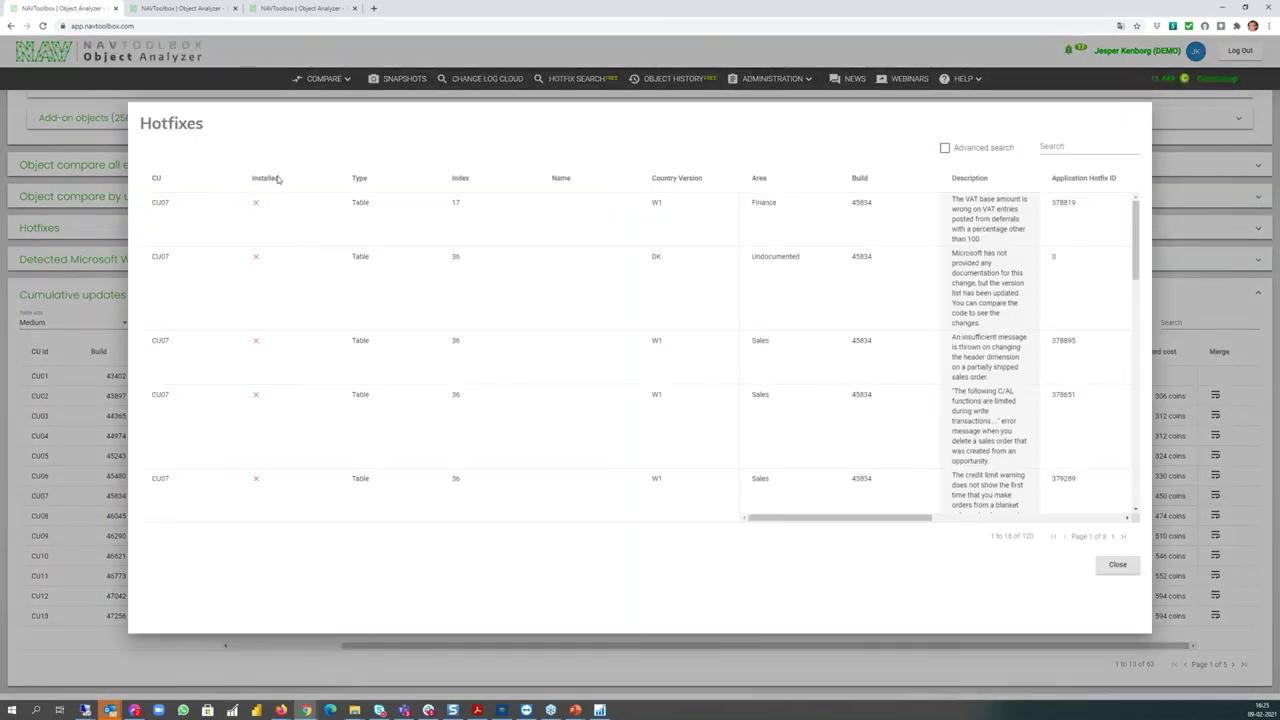
left_click(272, 178)
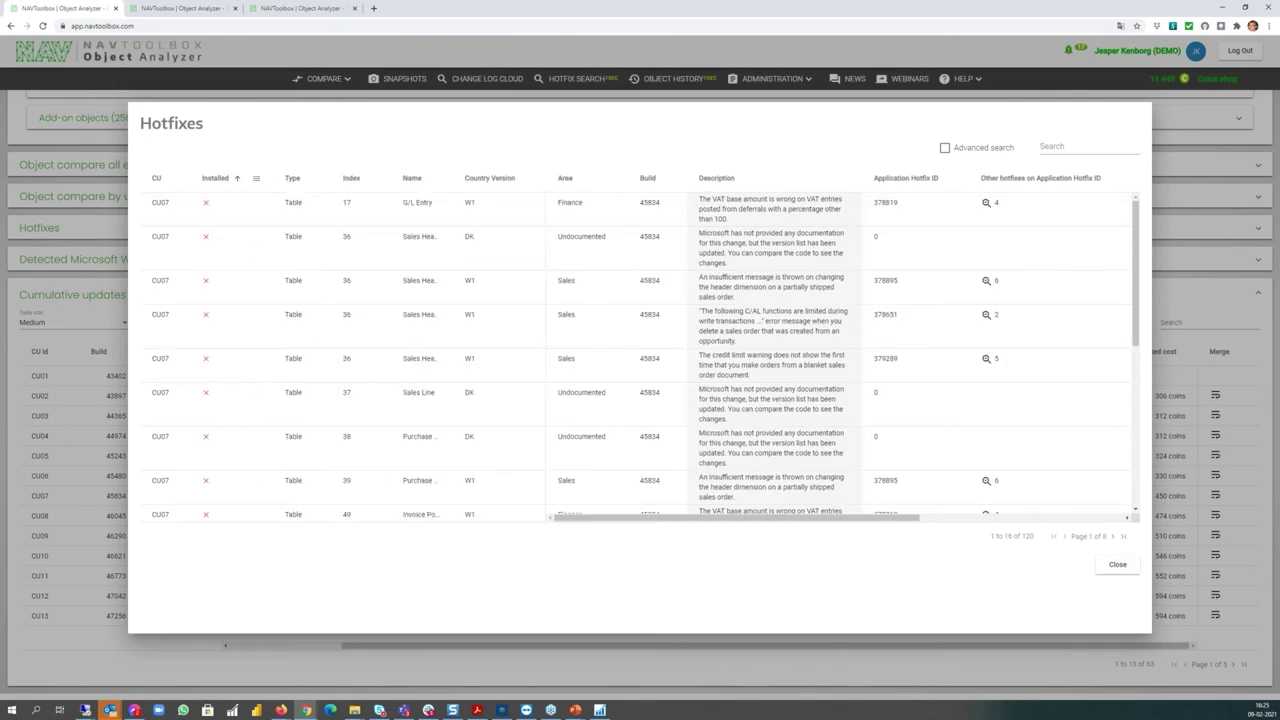
left_click(214, 179)
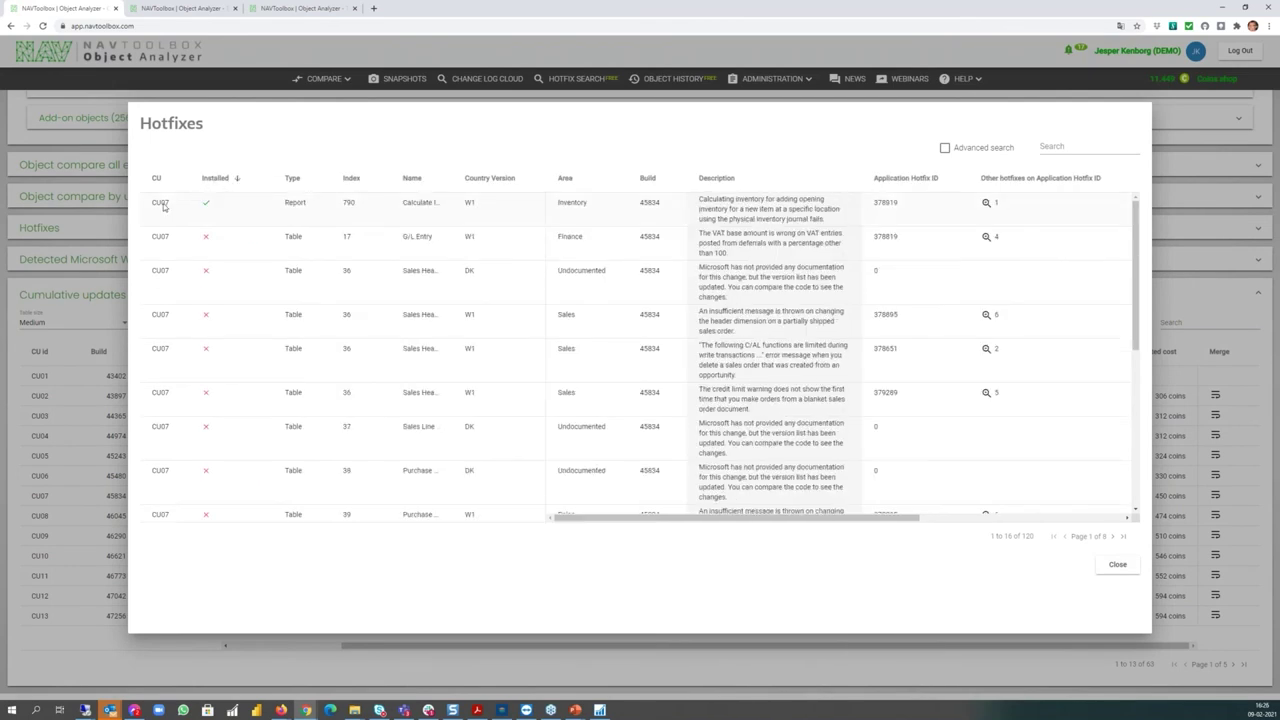
left_click(1117, 566)
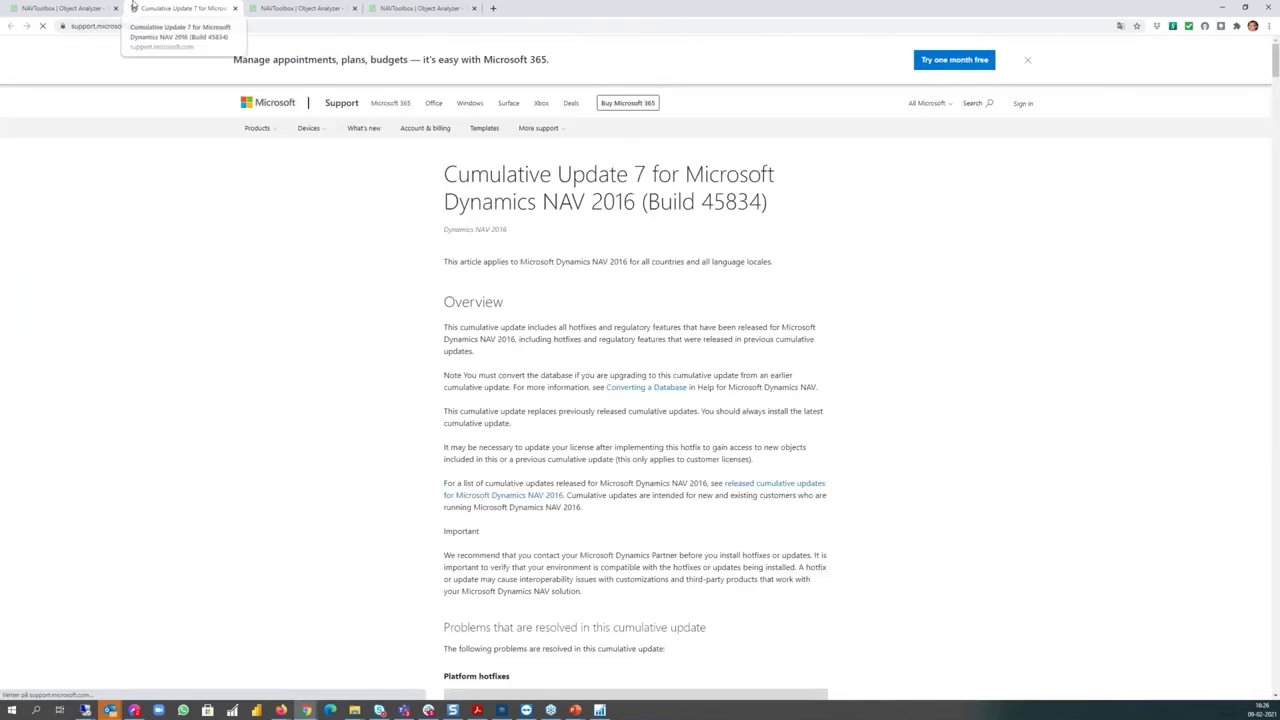
Read the overview and platform hotfixes in the Cumulative Update 7 article for Dynamics NAV 2016, and close the article.
scroll(362, 389, "down", 3)
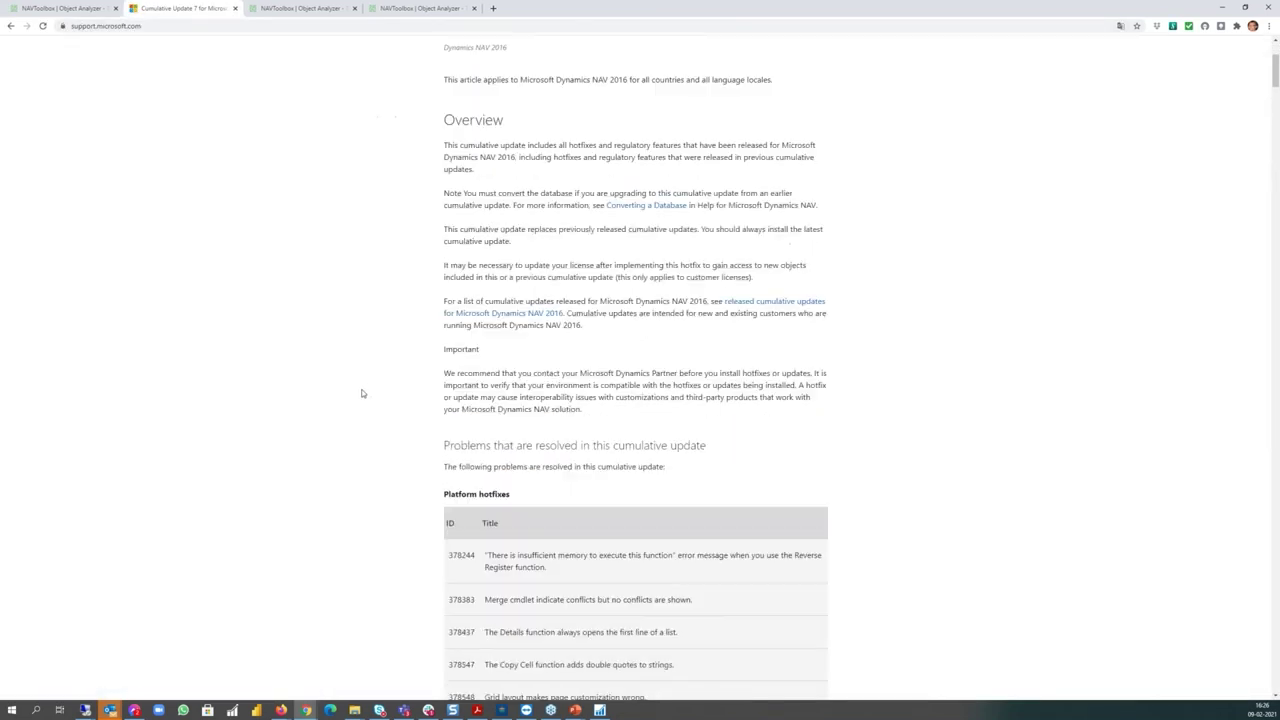
scroll(353, 387, "down", 4)
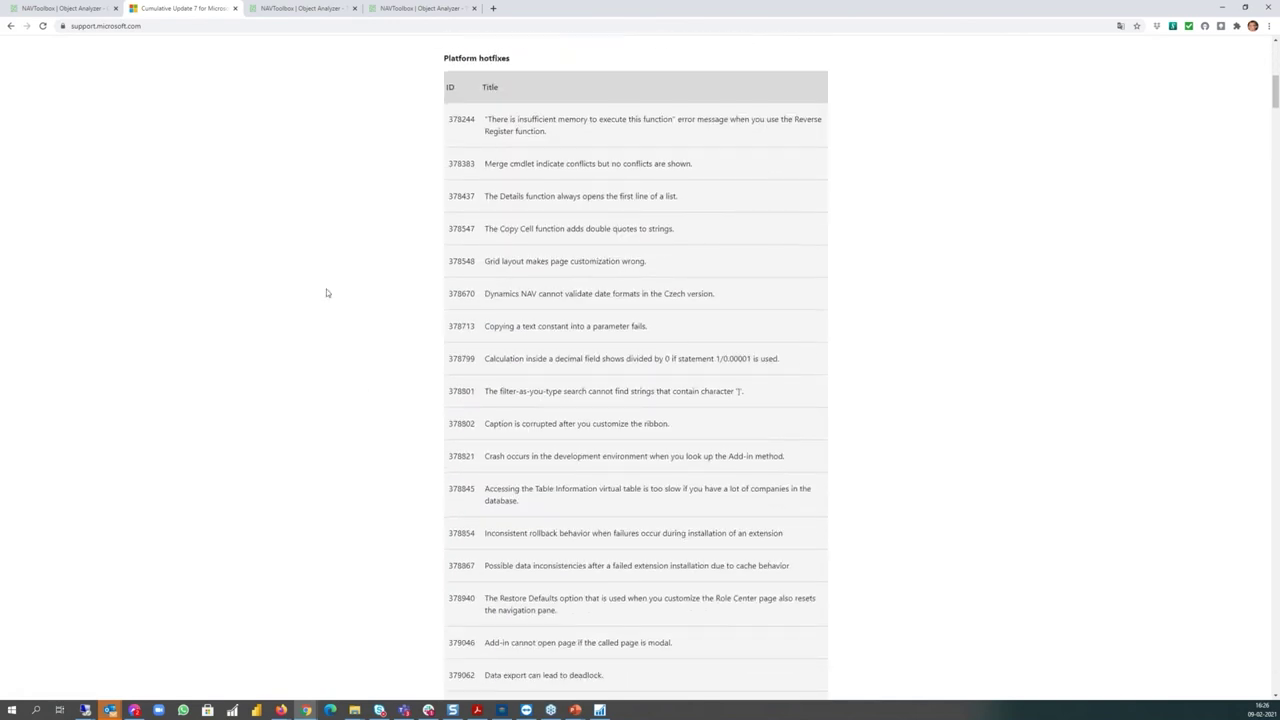
left_click(235, 9)
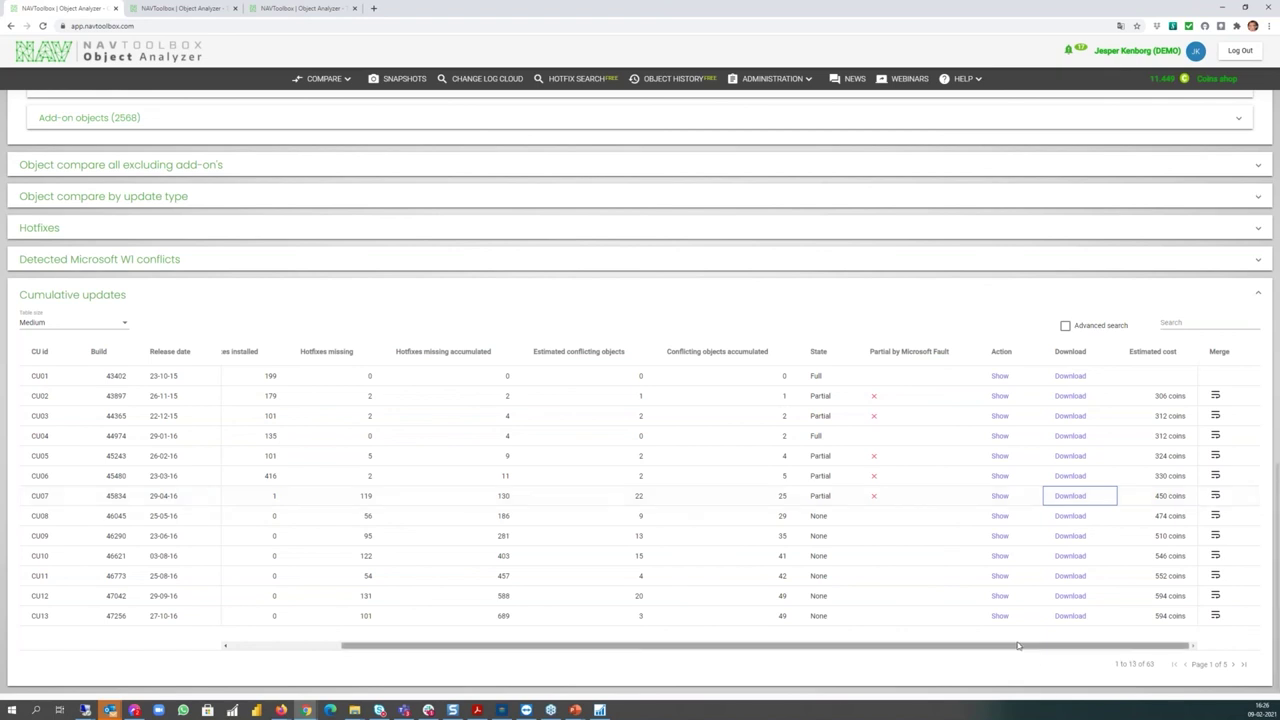
Examine the hotfix counts and merge options of the cumulative updates, and return to the compare summary to show the available compare types.
left_click_drag(1016, 650, 672, 656)
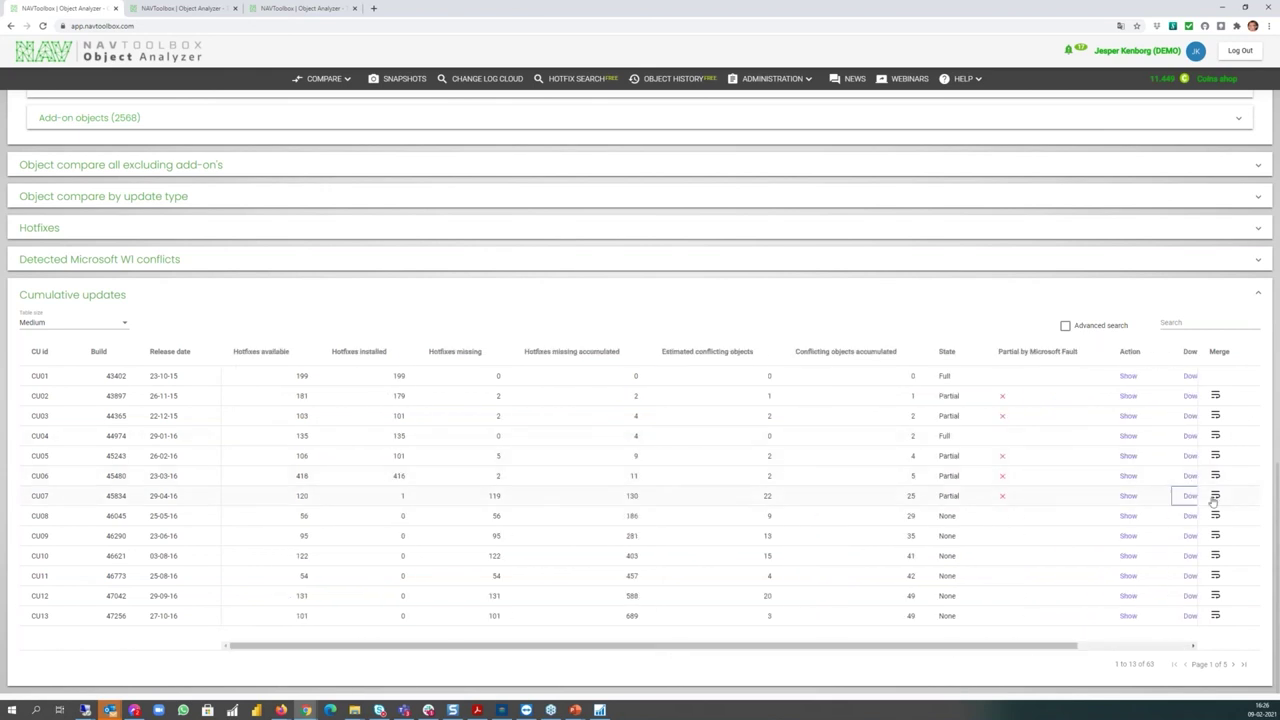
scroll(194, 140, "up", 10)
scroll(237, 205, "up", 4)
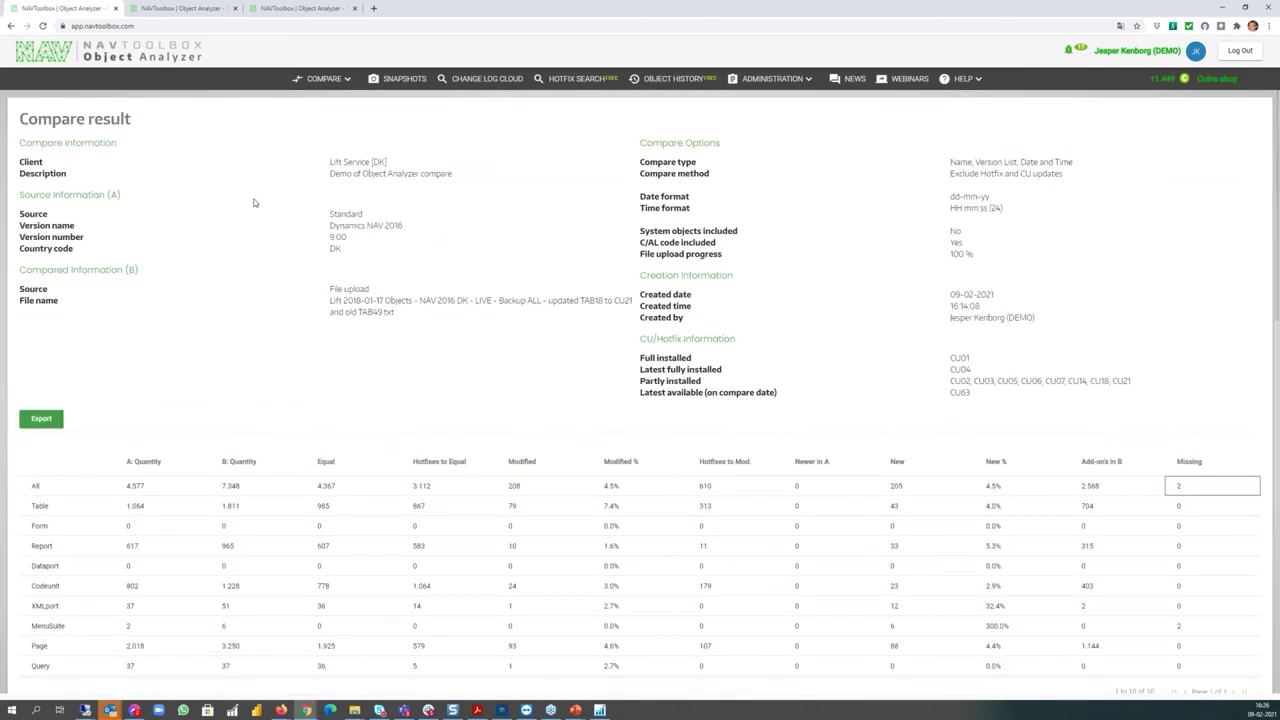
left_click(335, 80)
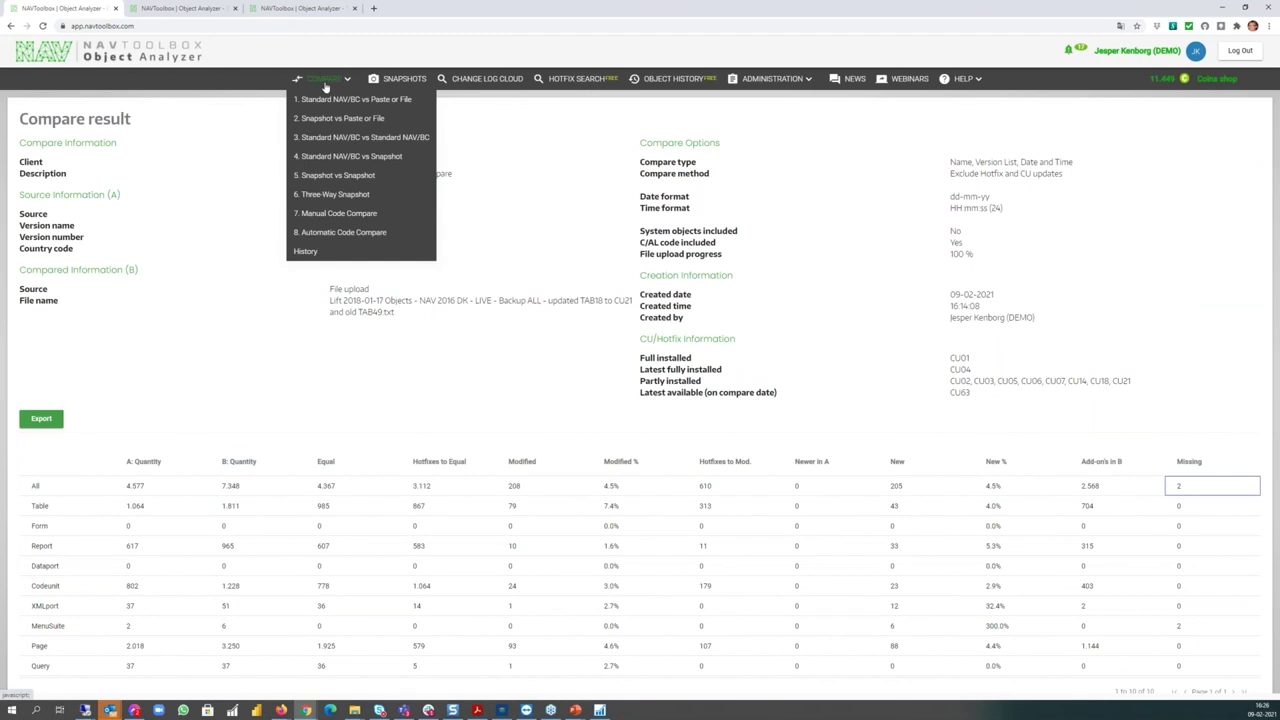
Open Hotfix Search and enter the search text vat with the product version Business Central On-Prem Spring '19 (14).
left_click(592, 84)
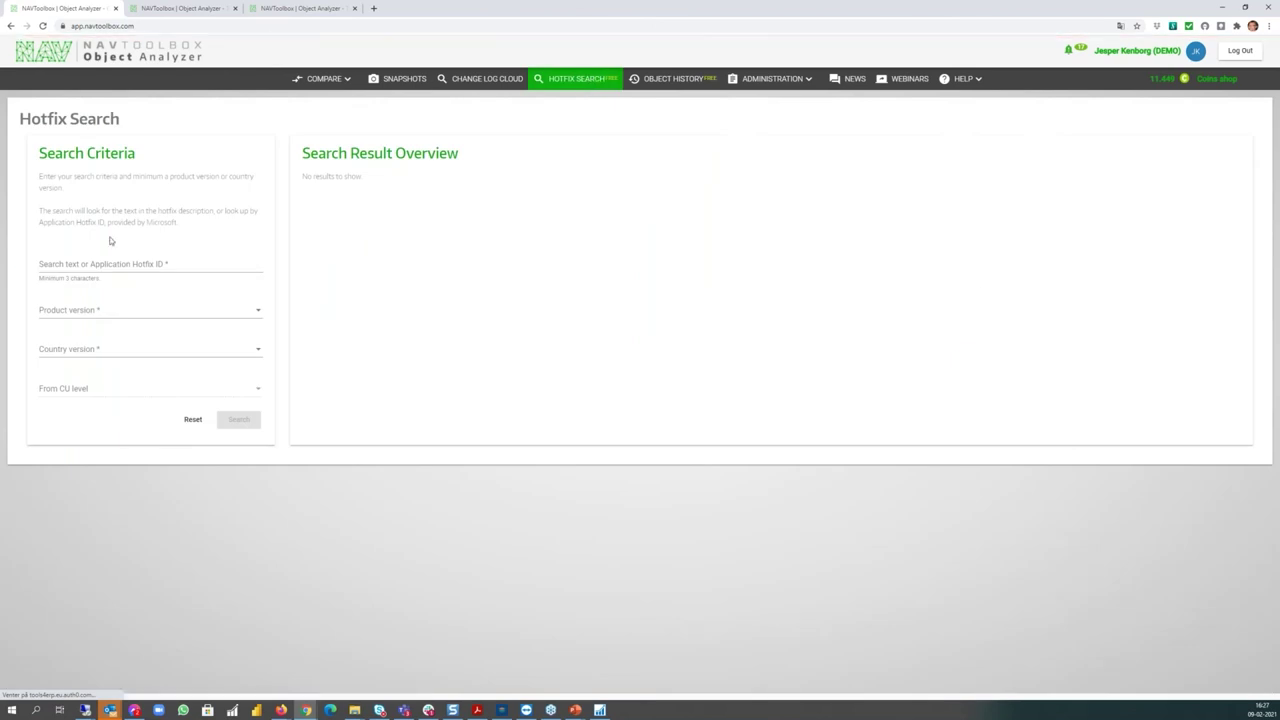
left_click(57, 263)
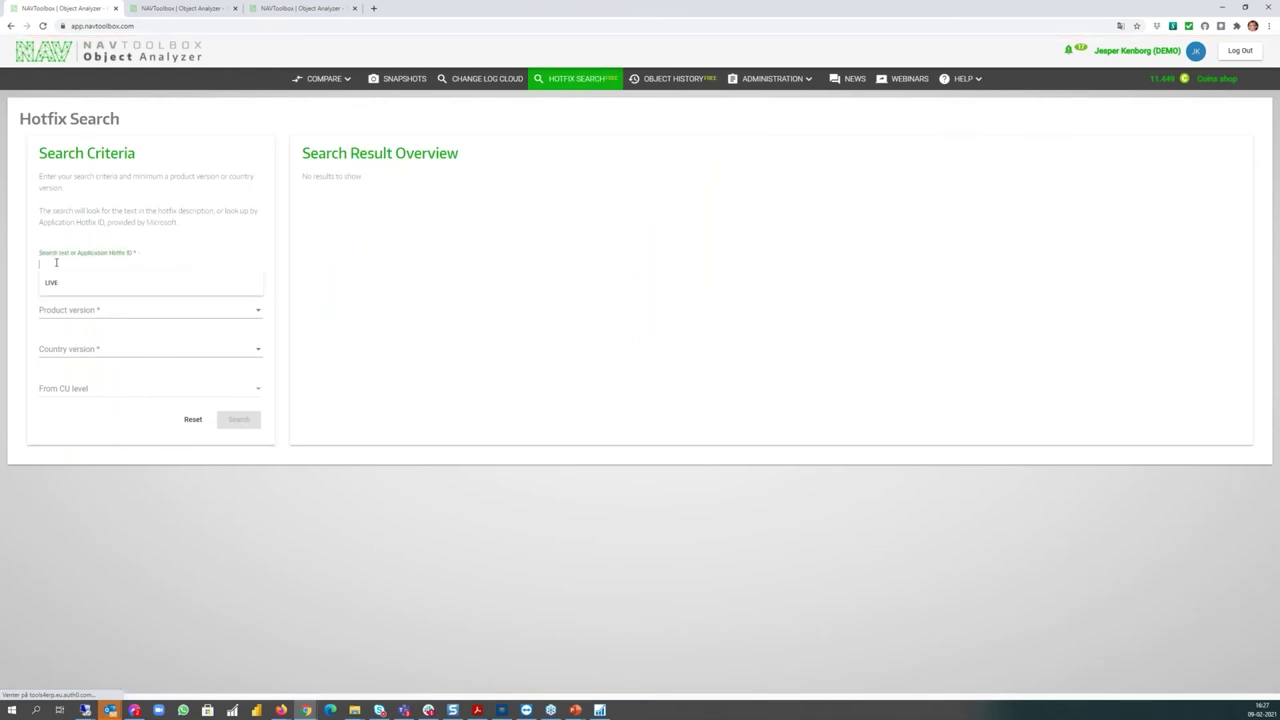
type("vat")
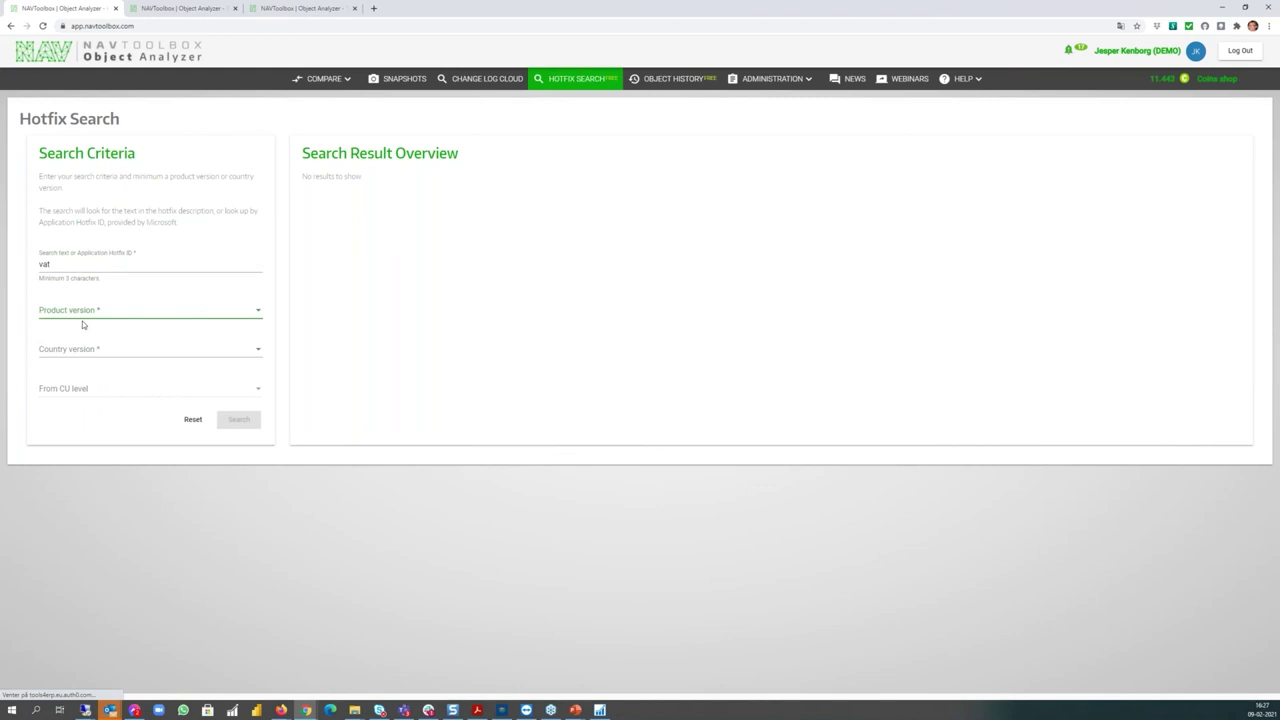
key("Tab")
left_click(75, 310)
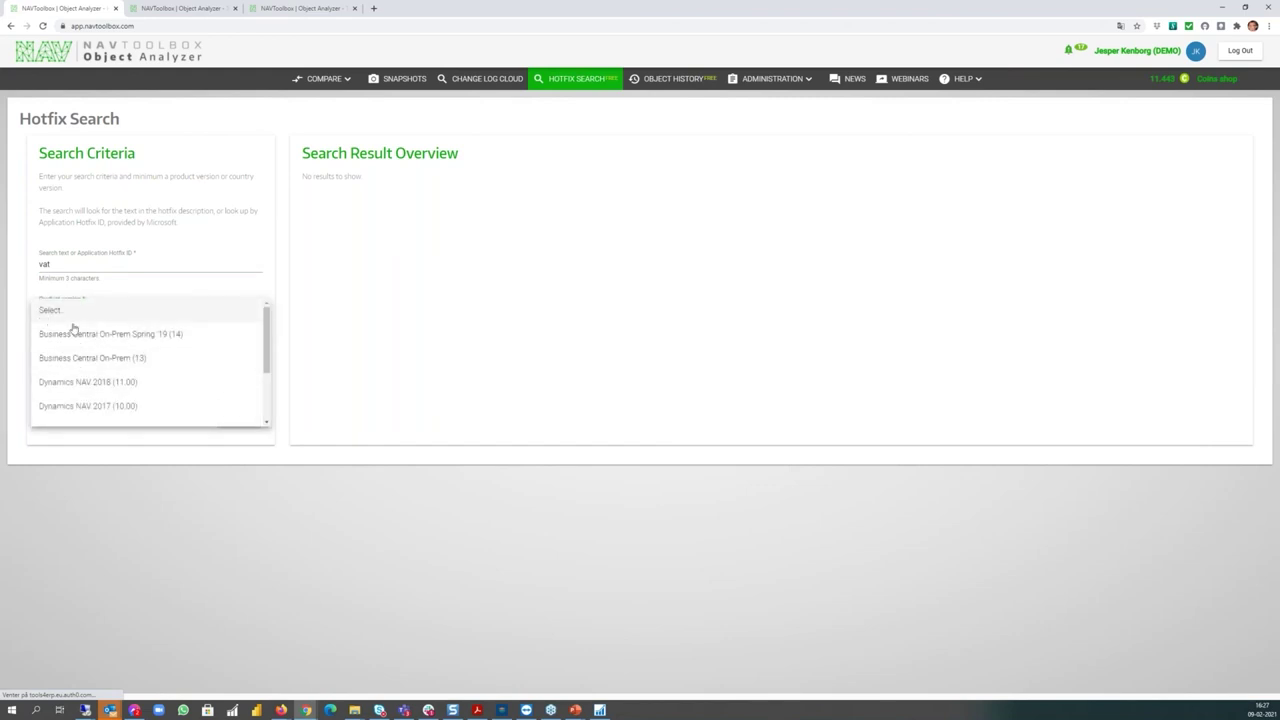
left_click(79, 335)
Set the country version to Germany (DE) and the starting CU level to CU18, and run the hotfix search.
left_click(78, 349)
scroll(78, 450, "down", 2)
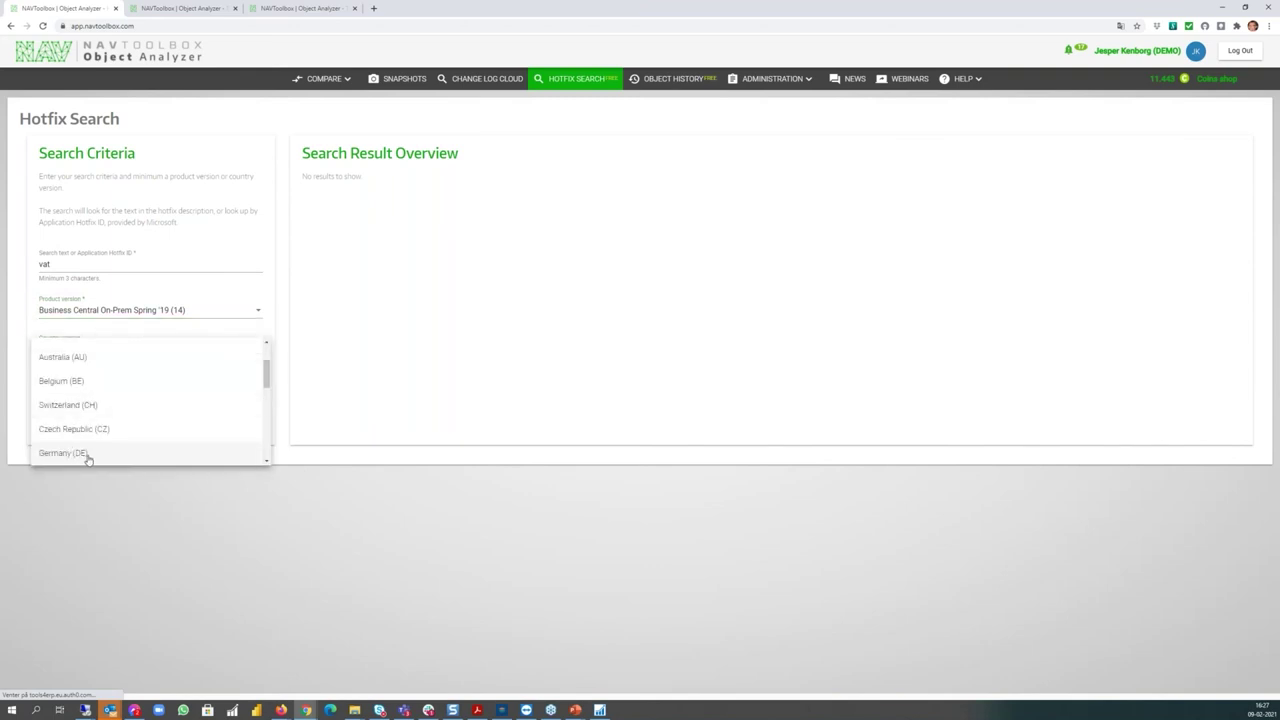
left_click(85, 455)
left_click(90, 397)
scroll(104, 475, "down", 3)
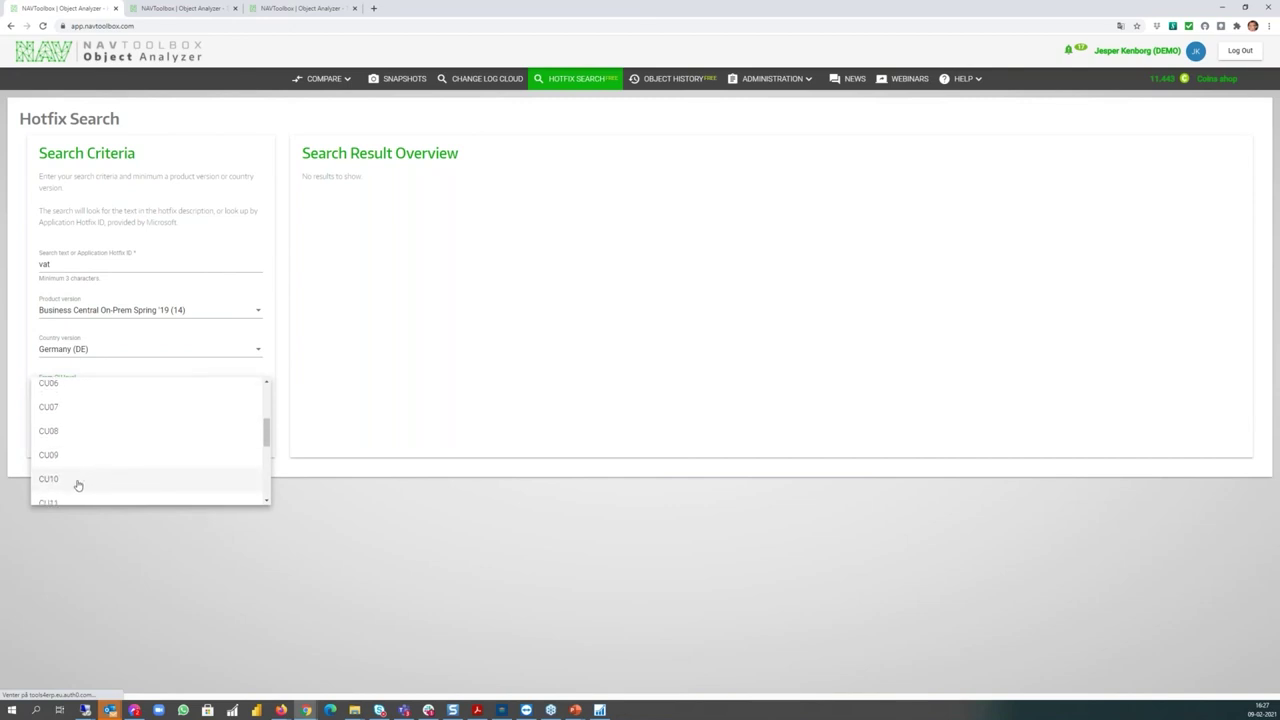
scroll(74, 477, "down", 5)
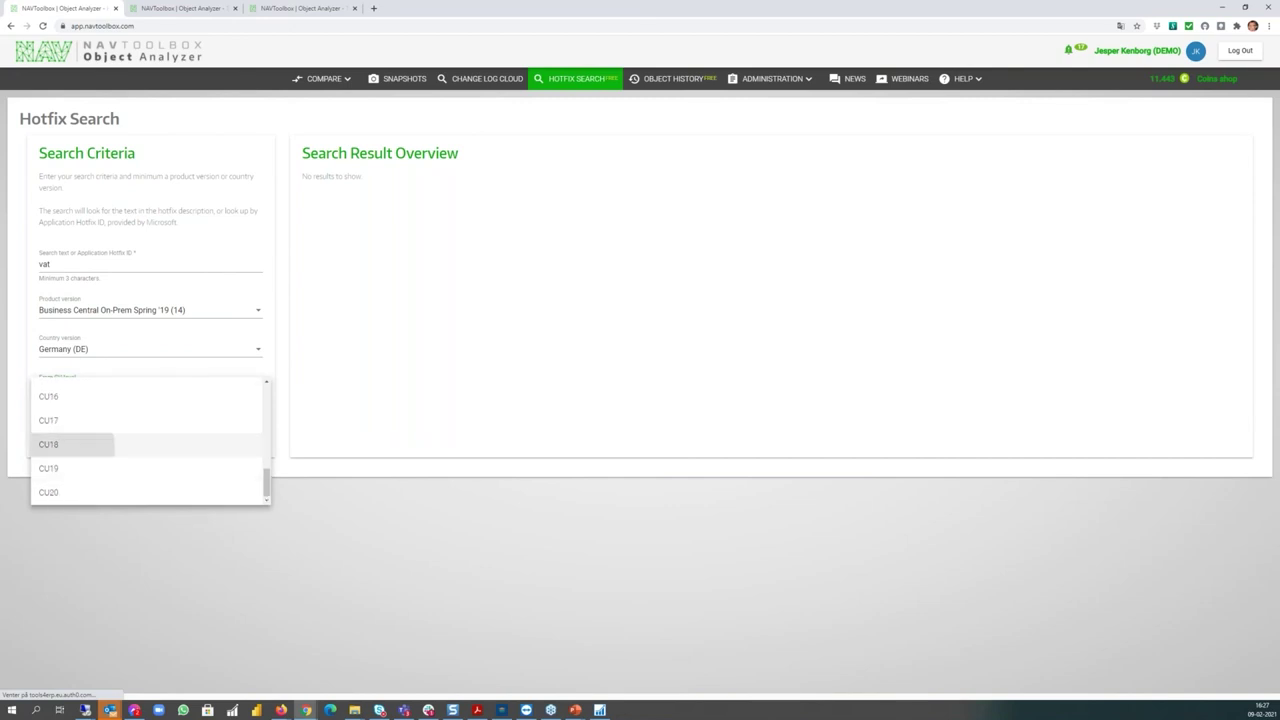
left_click(69, 450)
left_click(258, 436)
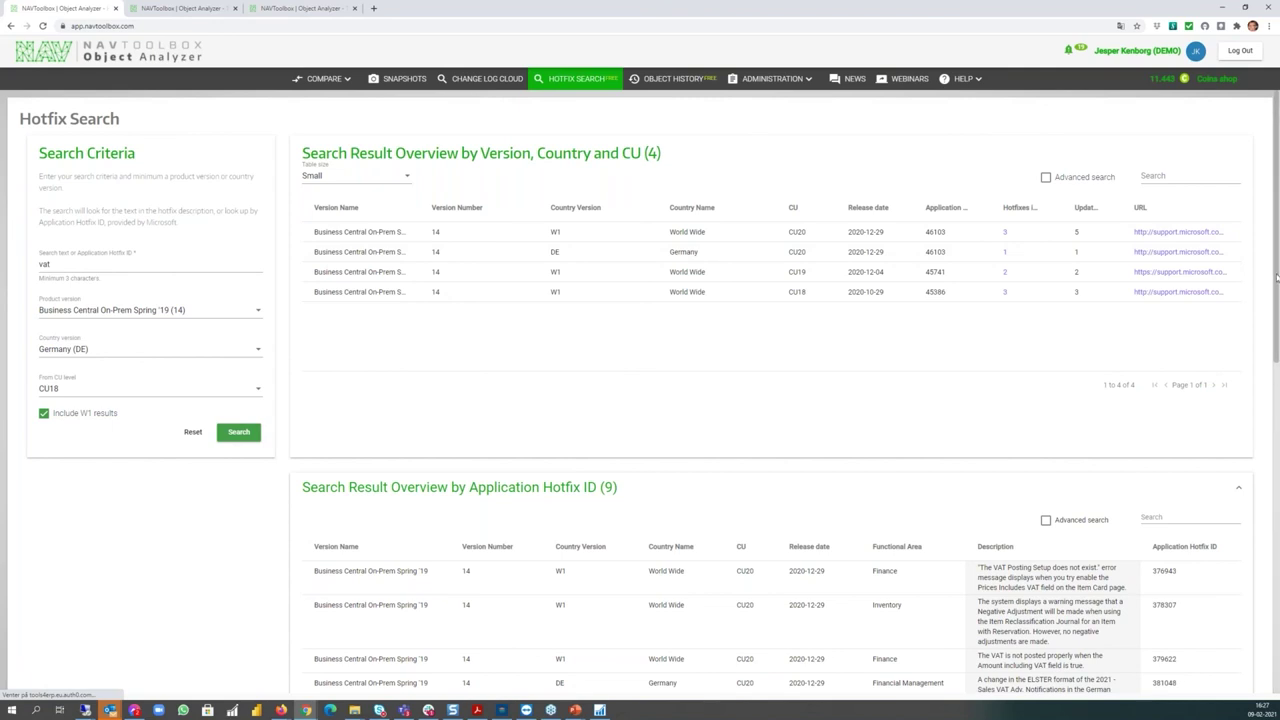
Filter the result overview by Application Hotfix ID with the text "post se".
scroll(1275, 283, "down", 4)
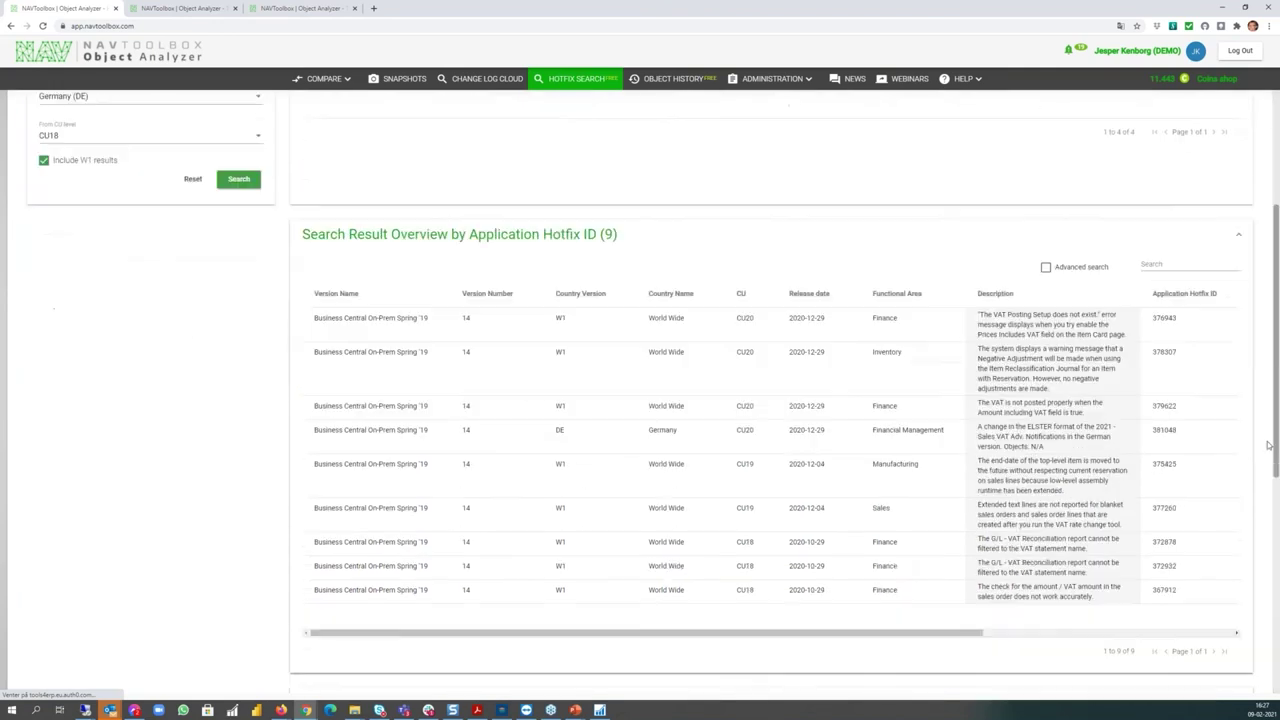
left_click(1190, 151)
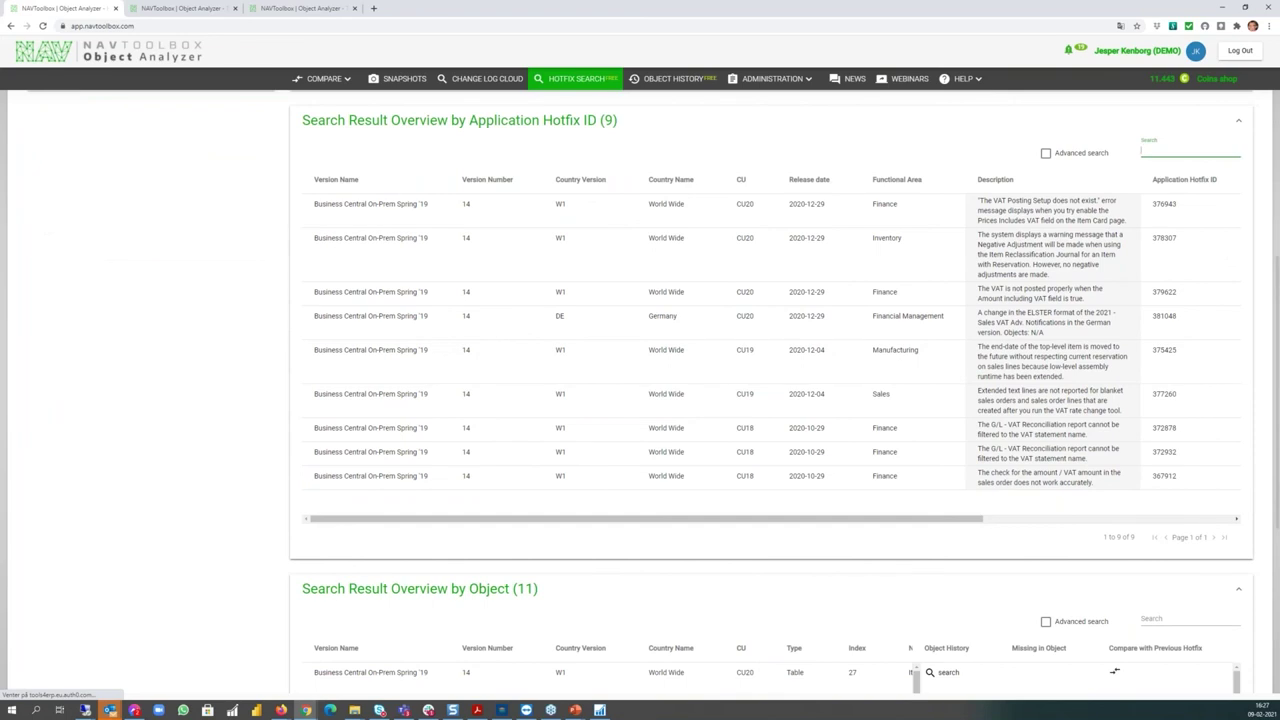
type("post se")
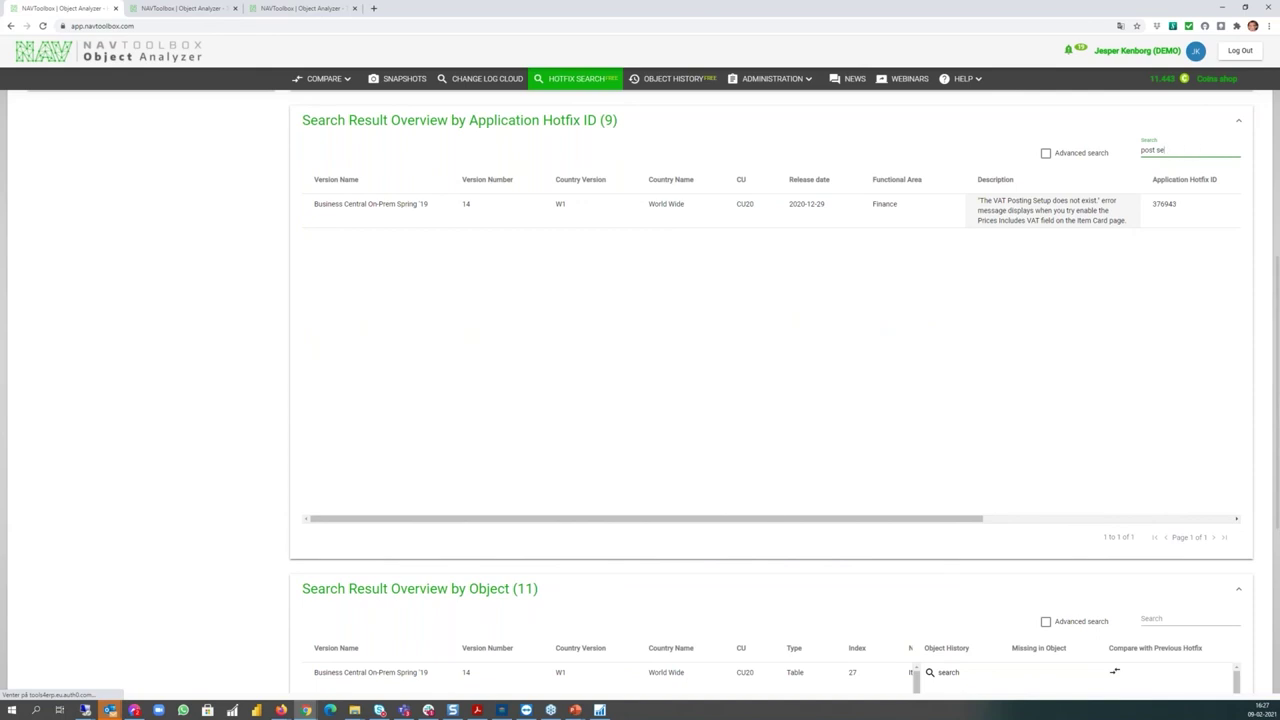
Open Object History and search for report 790 across all product and country versions.
left_click(685, 83)
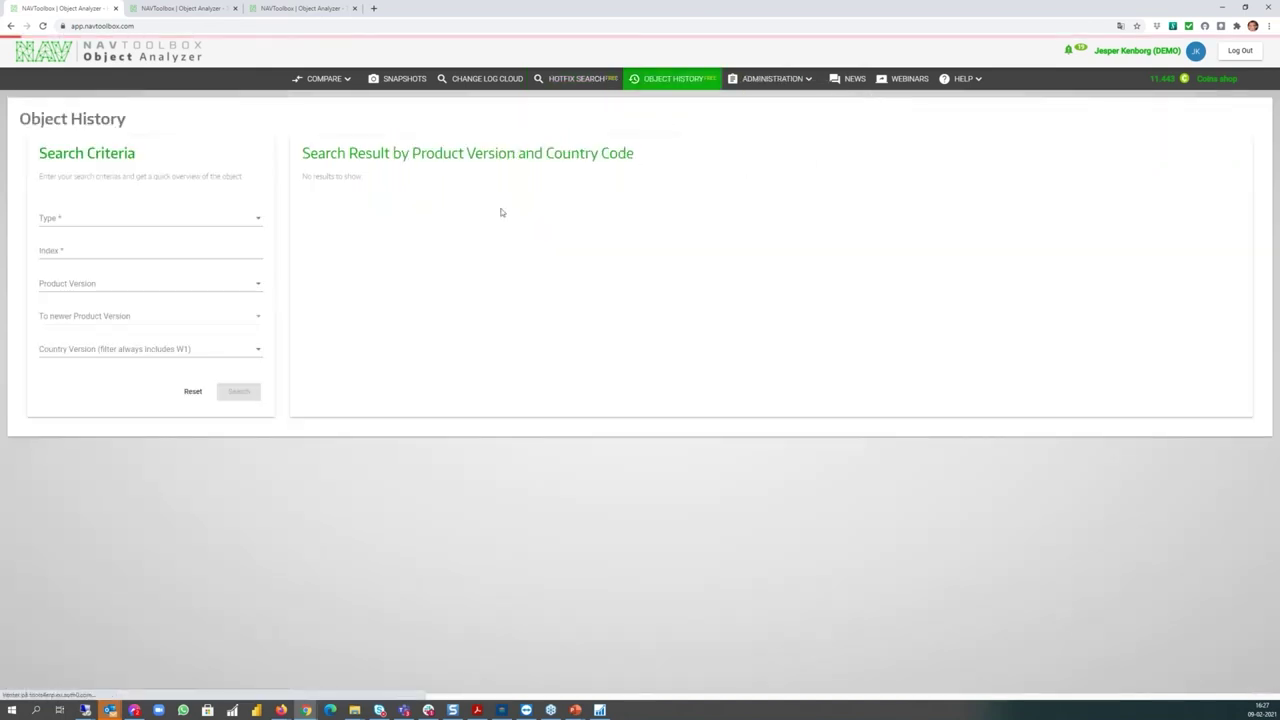
left_click(136, 228)
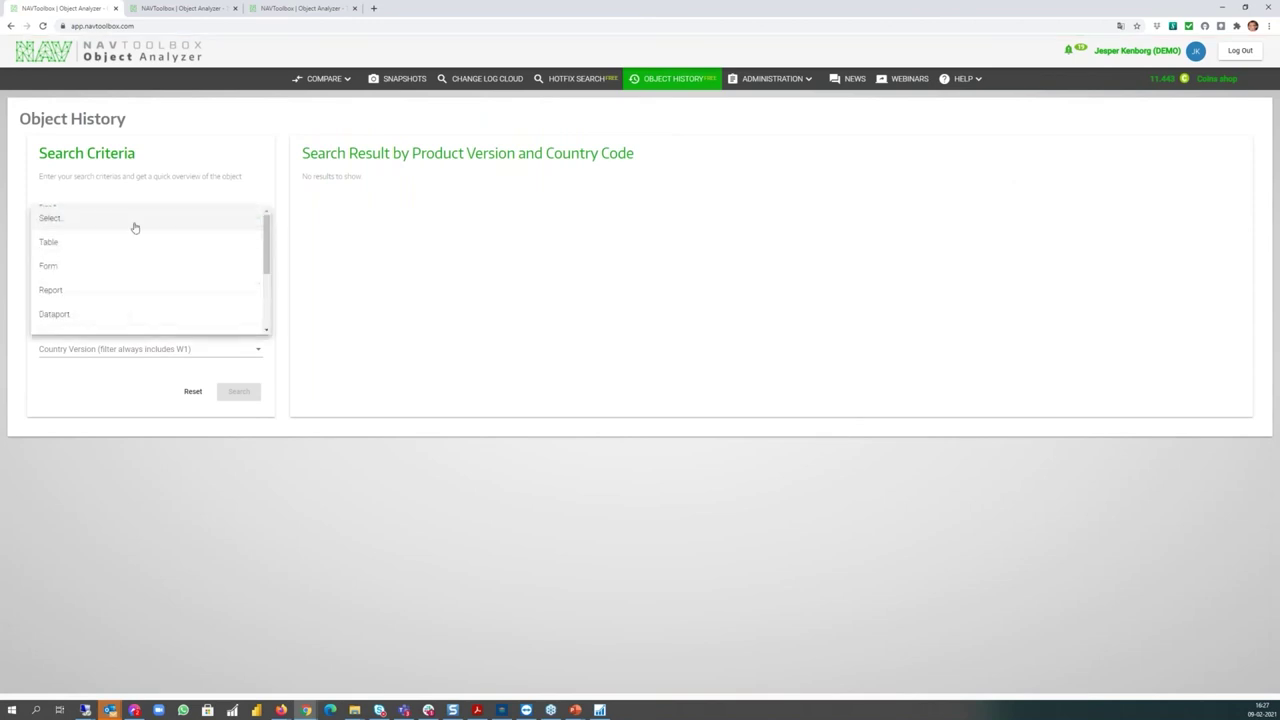
left_click(62, 292)
left_click(88, 252)
type("790")
key("Tab")
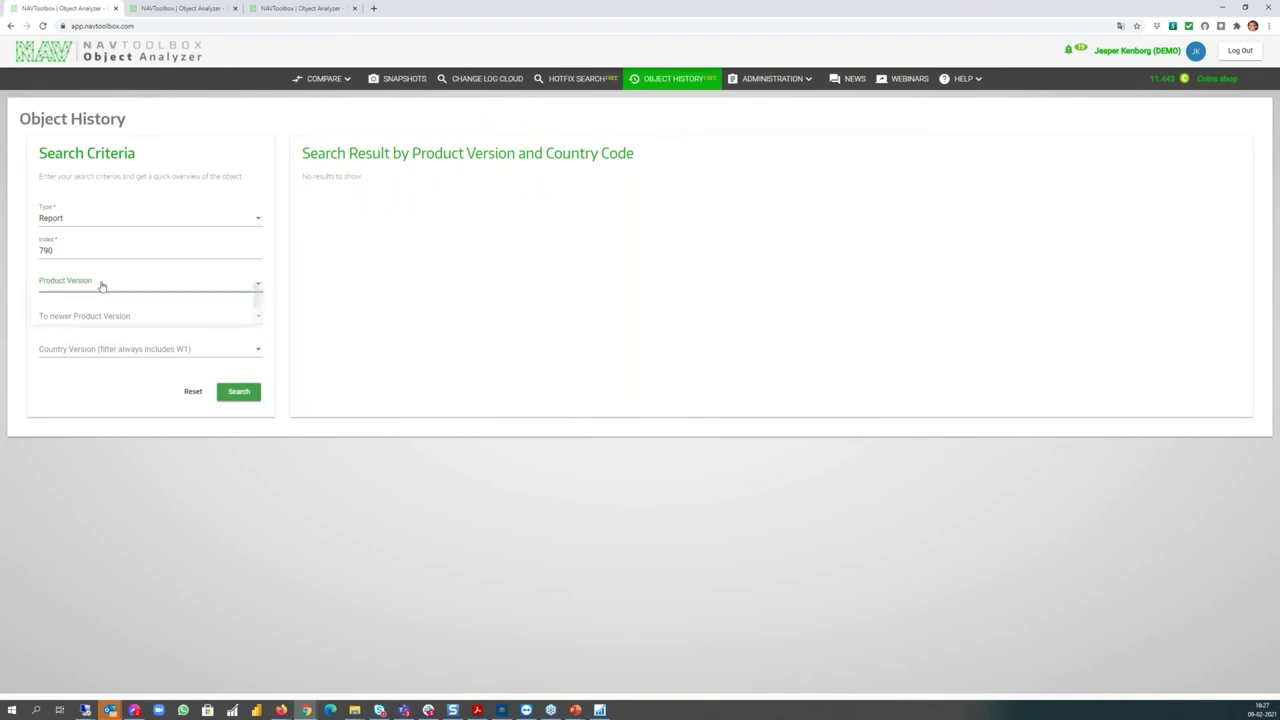
left_click(101, 290)
left_click(102, 287)
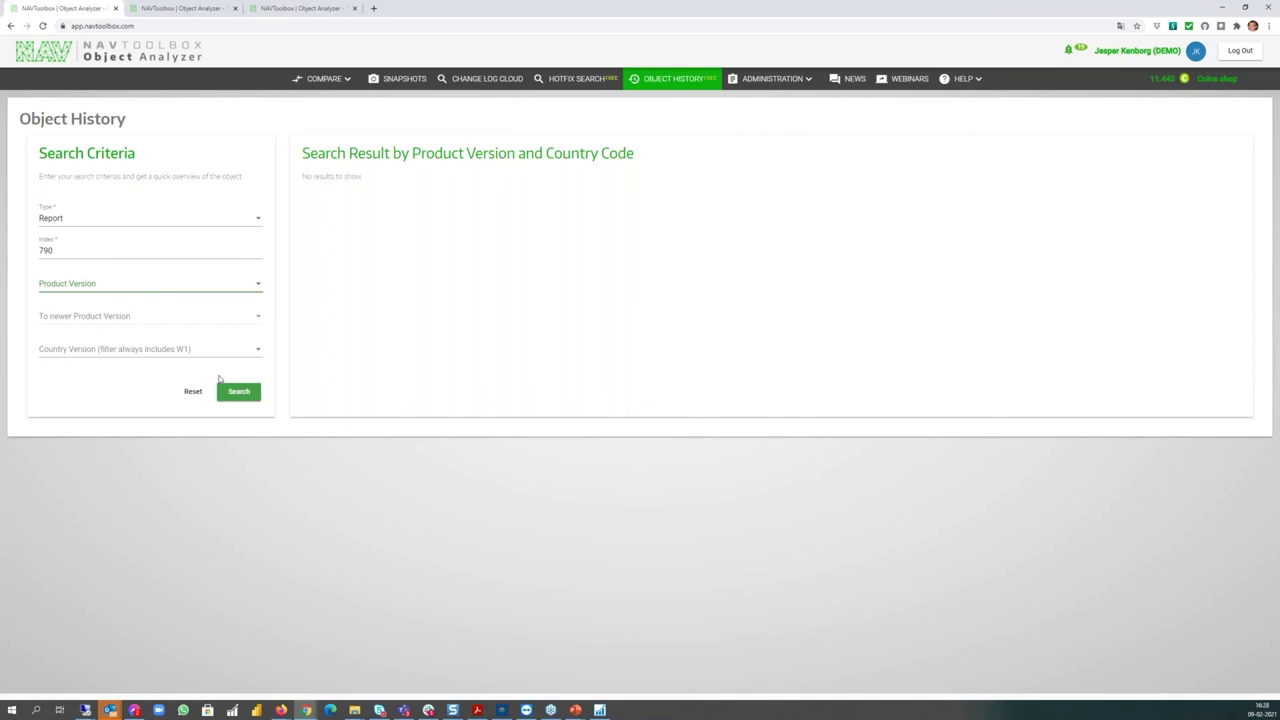
left_click(237, 393)
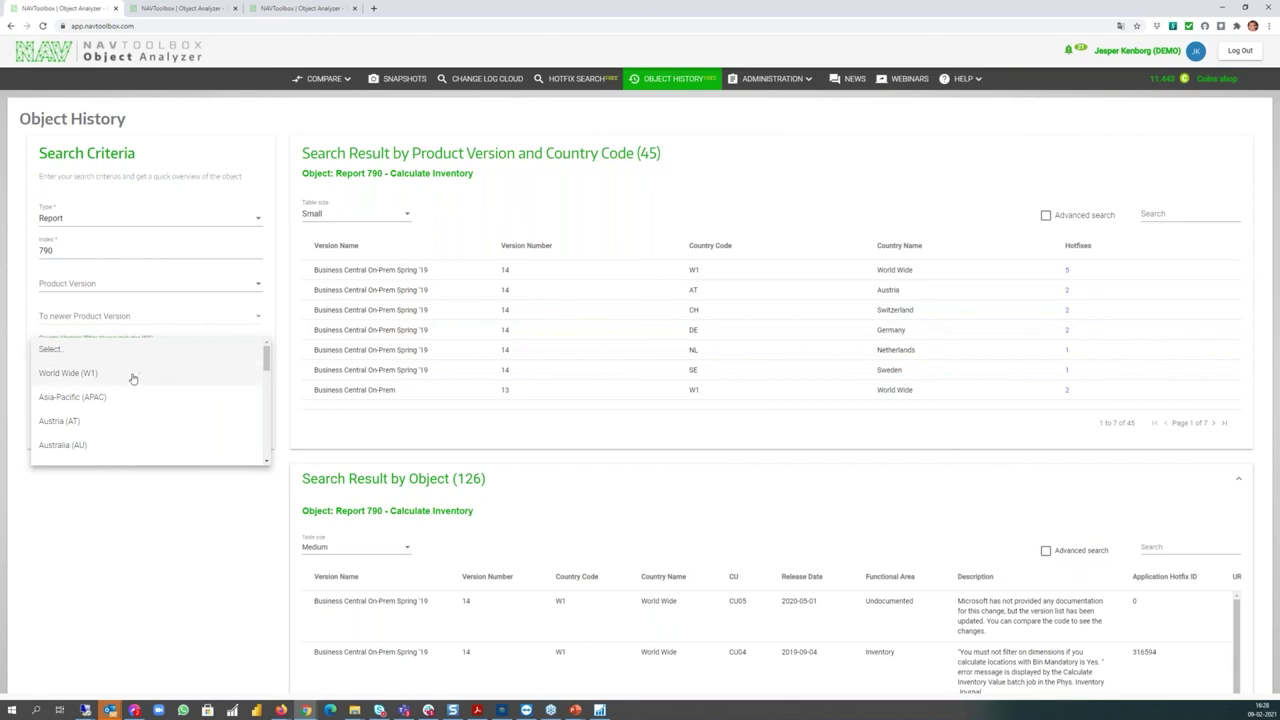
Limit the report 790 history search to World Wide (W1), rerun it and select the Dynamics NAV 2018 result.
left_click(134, 372)
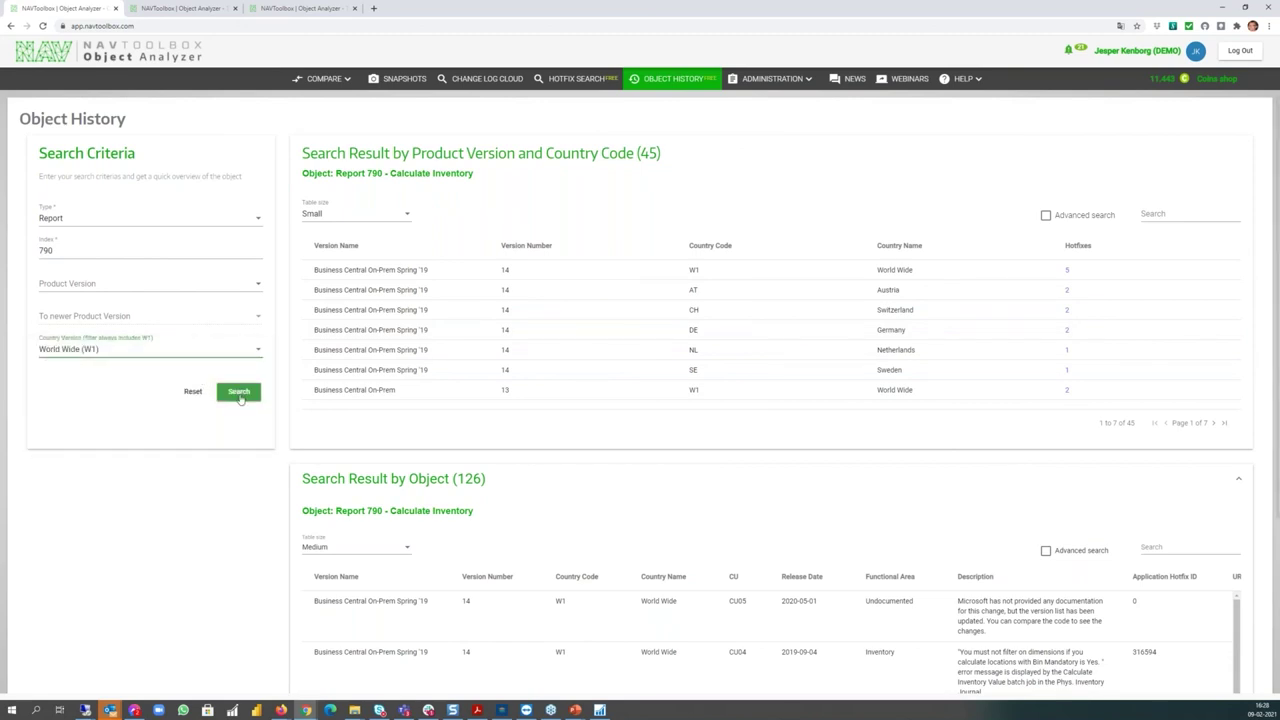
left_click(239, 392)
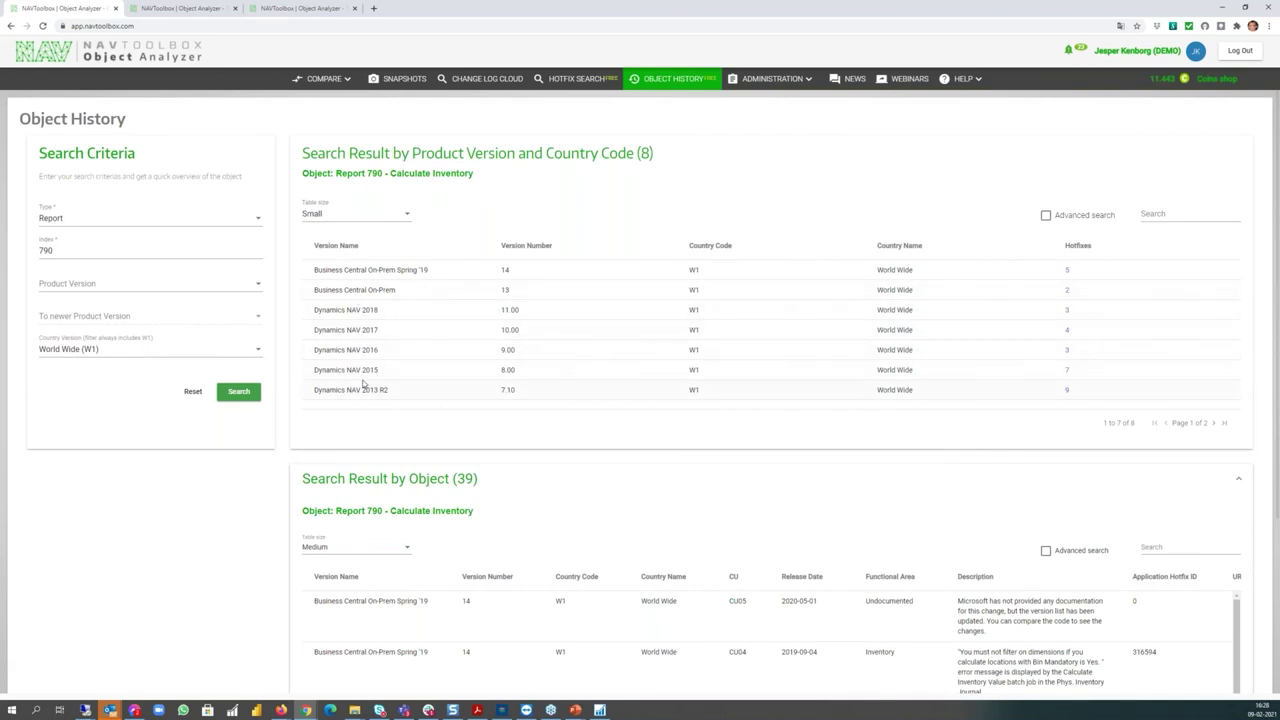
left_click(401, 310)
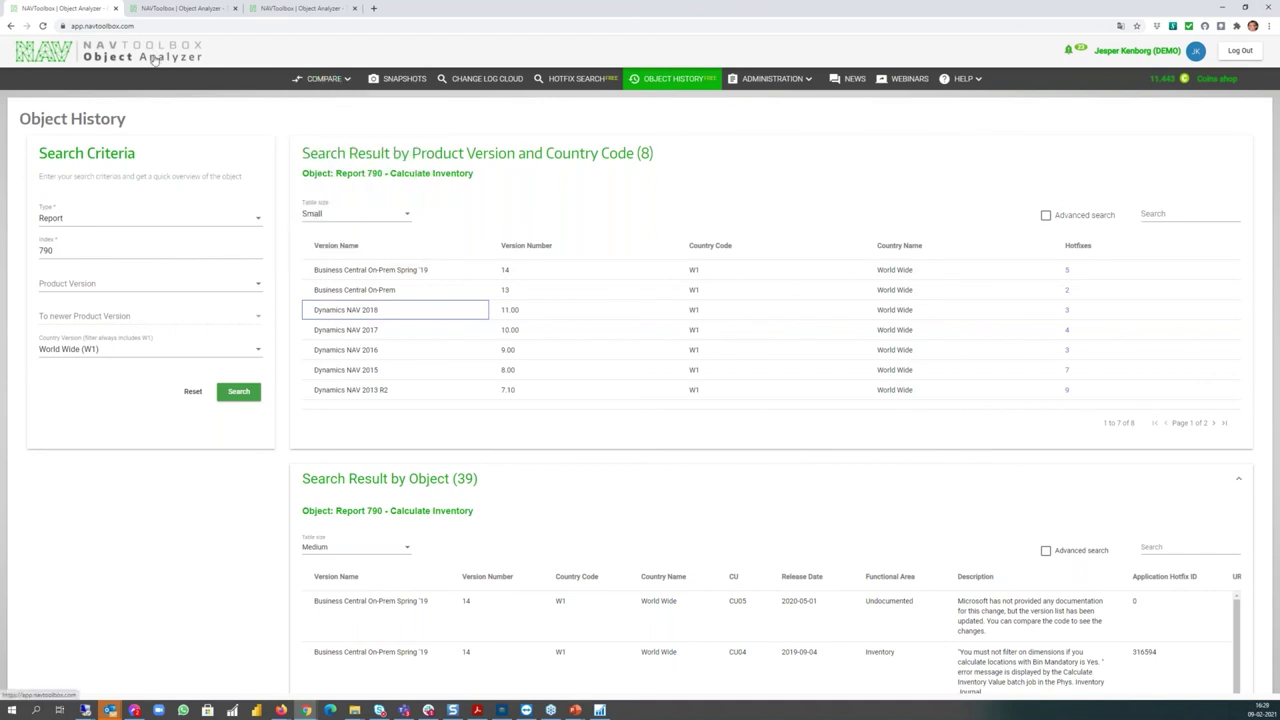
Open the Tools4ERP change log in Change Log Cloud and filter it to the table Currency (4).
mouse_move(348, 77)
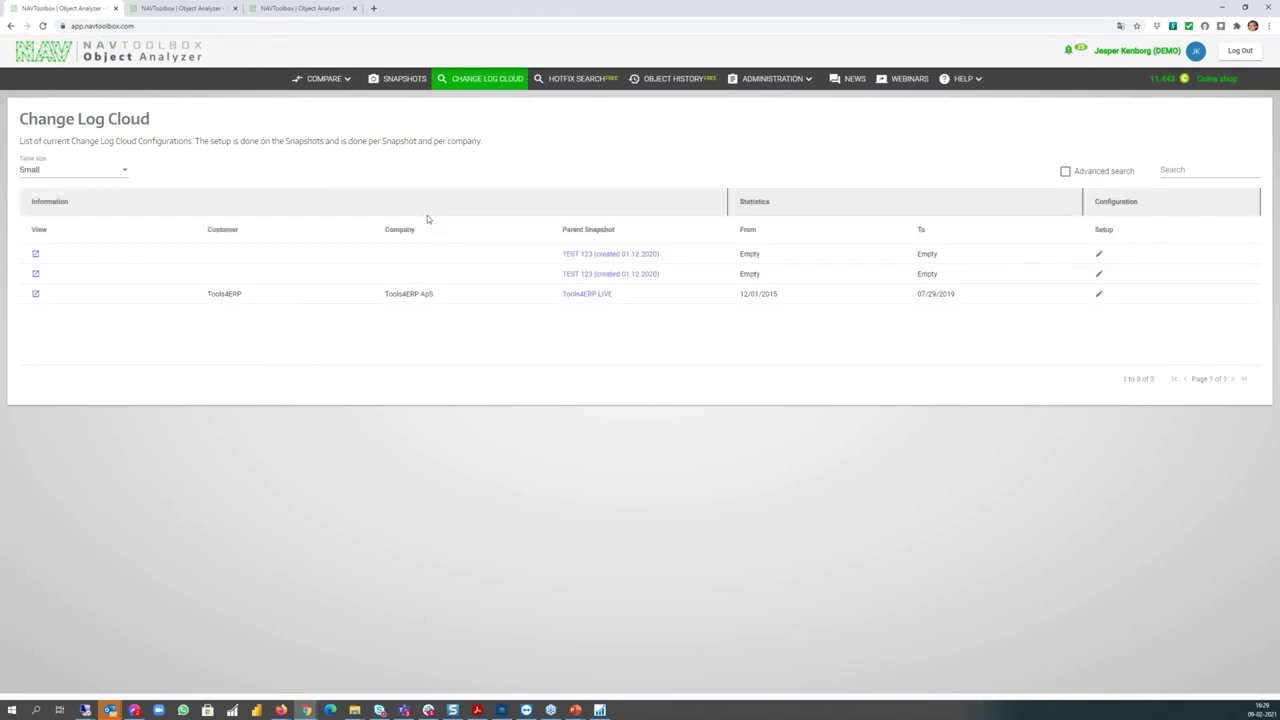
left_click(35, 294)
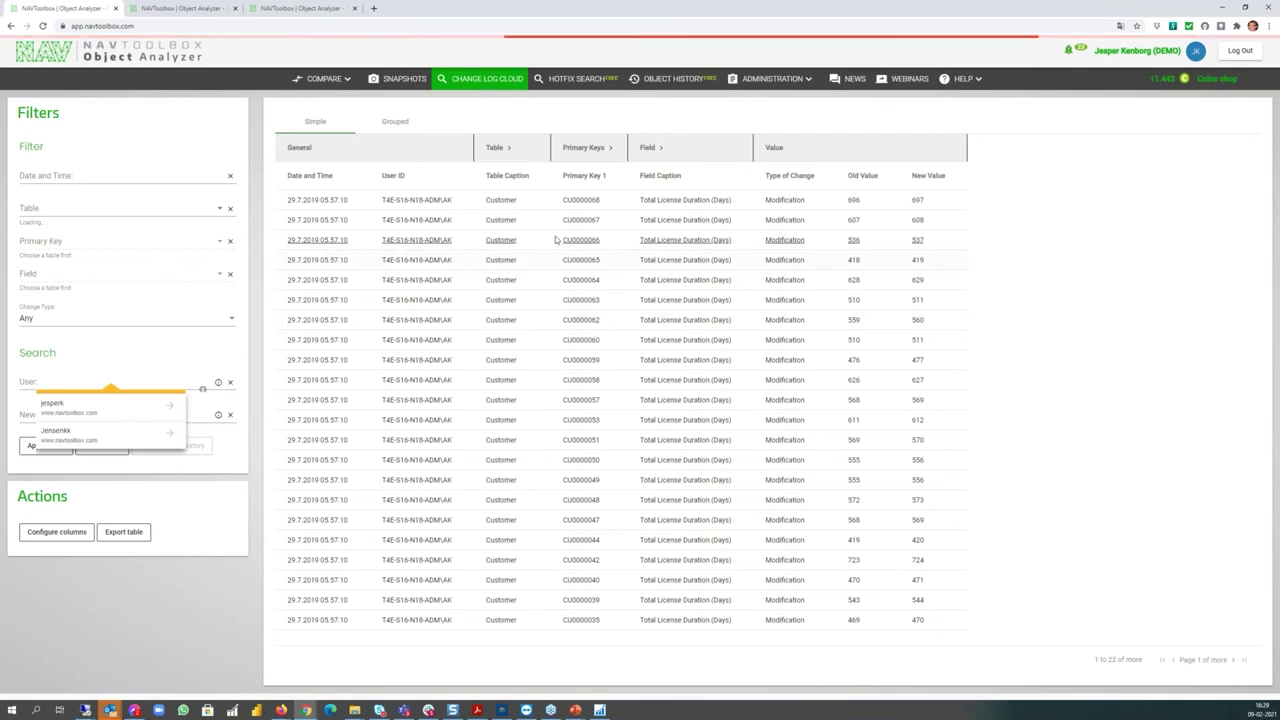
left_click(46, 211)
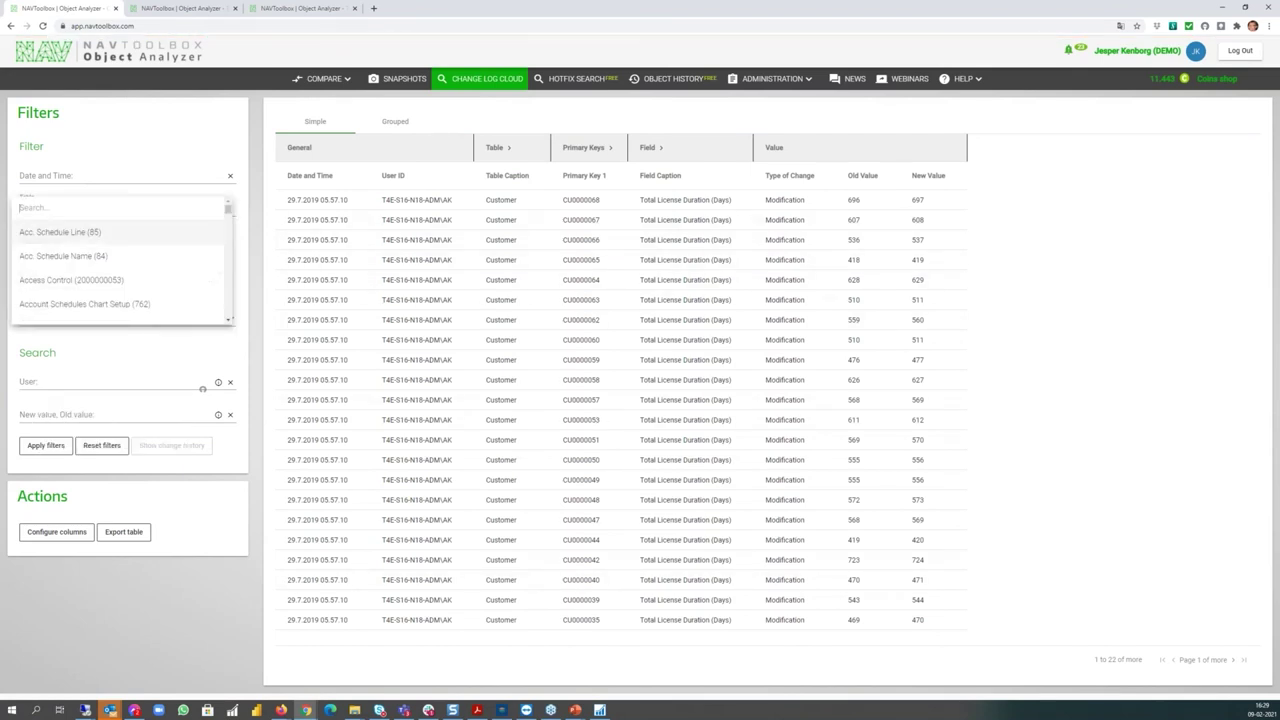
type("curr")
left_click(47, 236)
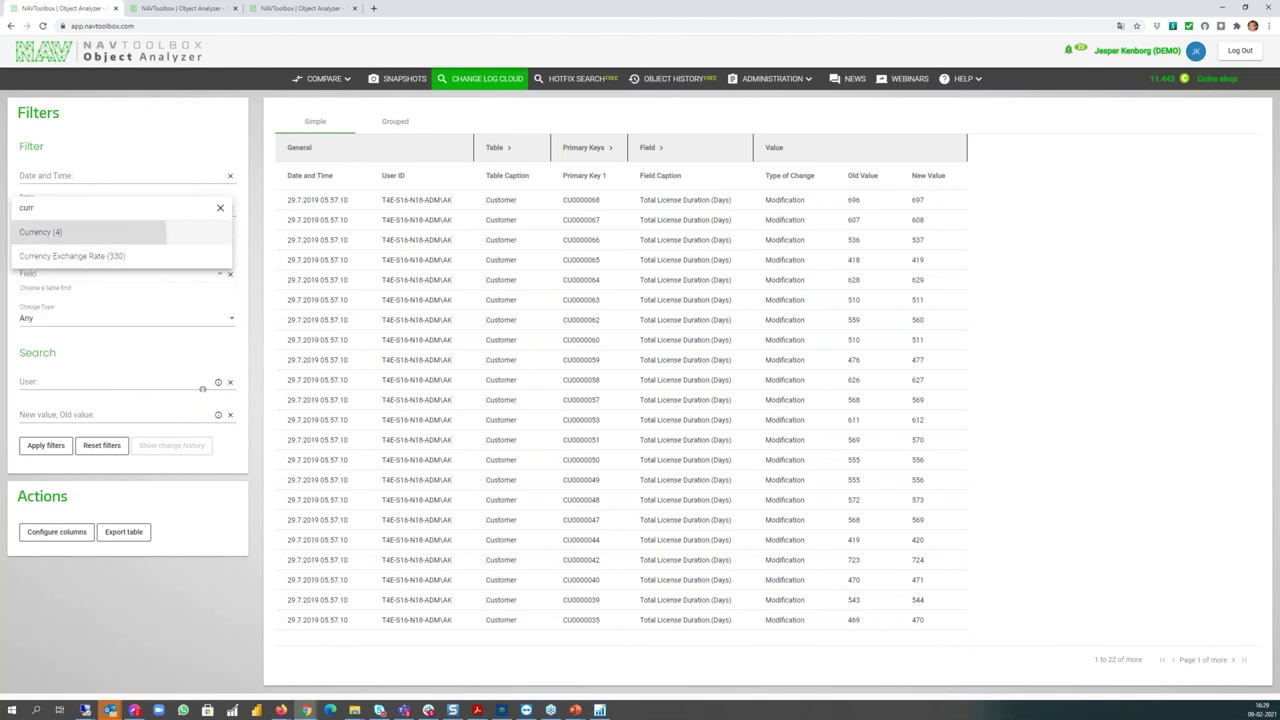
left_click(66, 447)
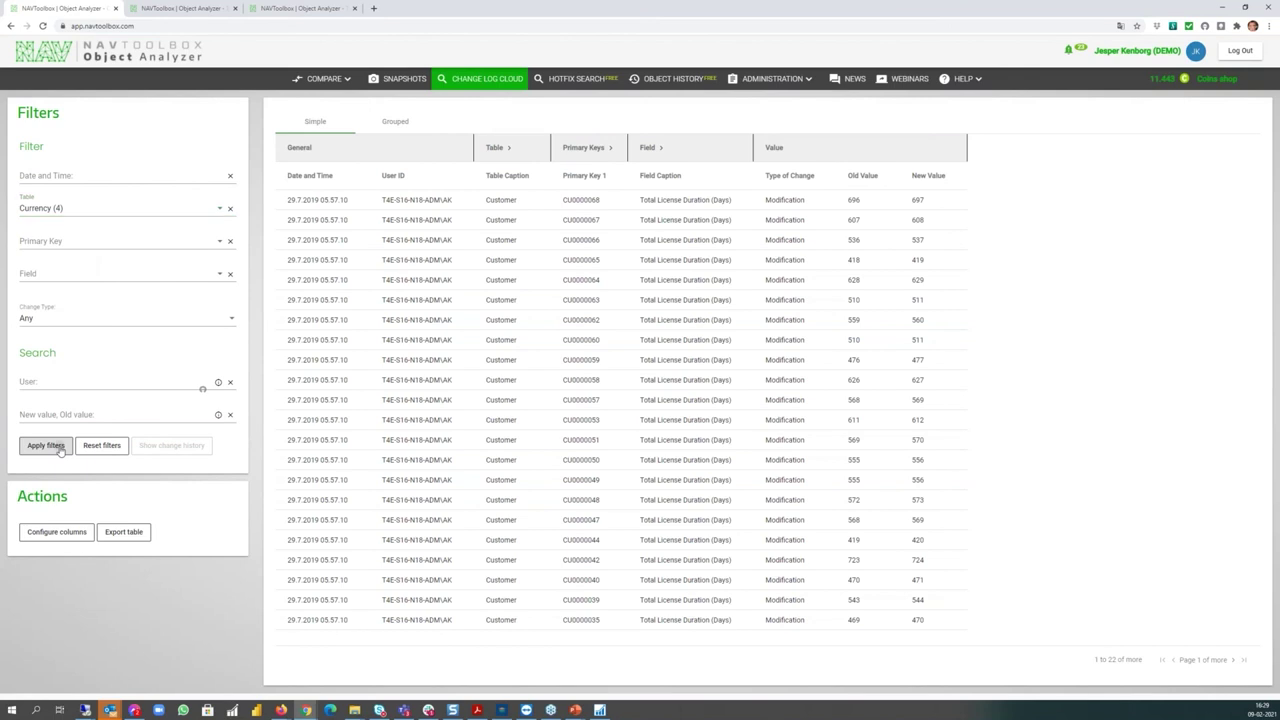
Show the Currency changes grouped and widen the User ID column so the full IDs are readable.
left_click(404, 123)
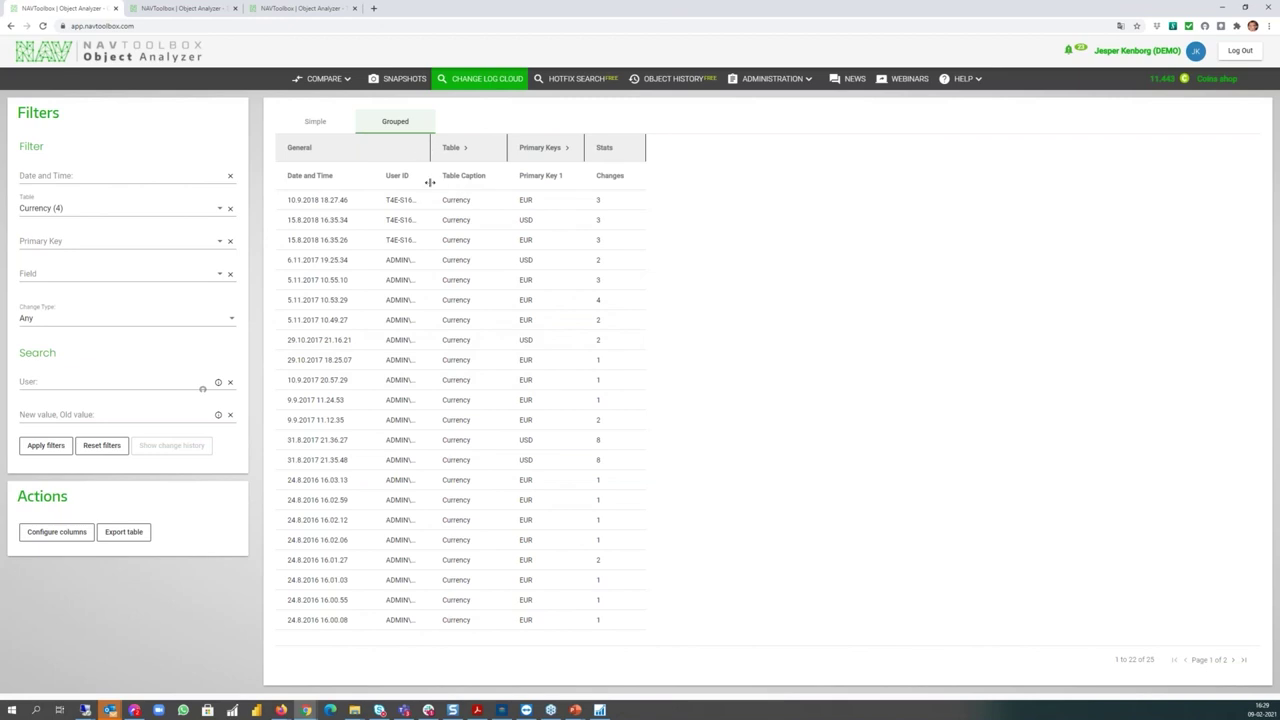
left_click_drag(430, 182, 501, 184)
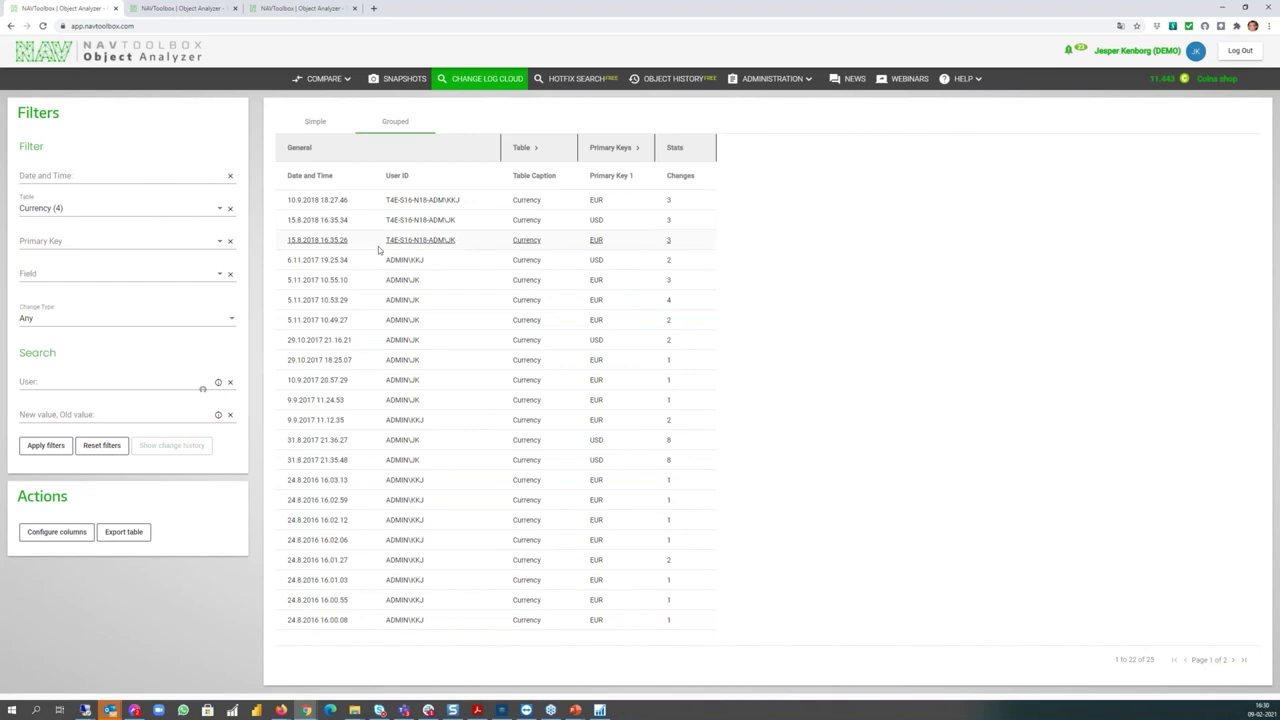
Filter the Currency changes by the primary key Code (1): EUR and show the record's change history.
left_click(46, 243)
left_click(49, 265)
left_click(45, 446)
left_click(171, 445)
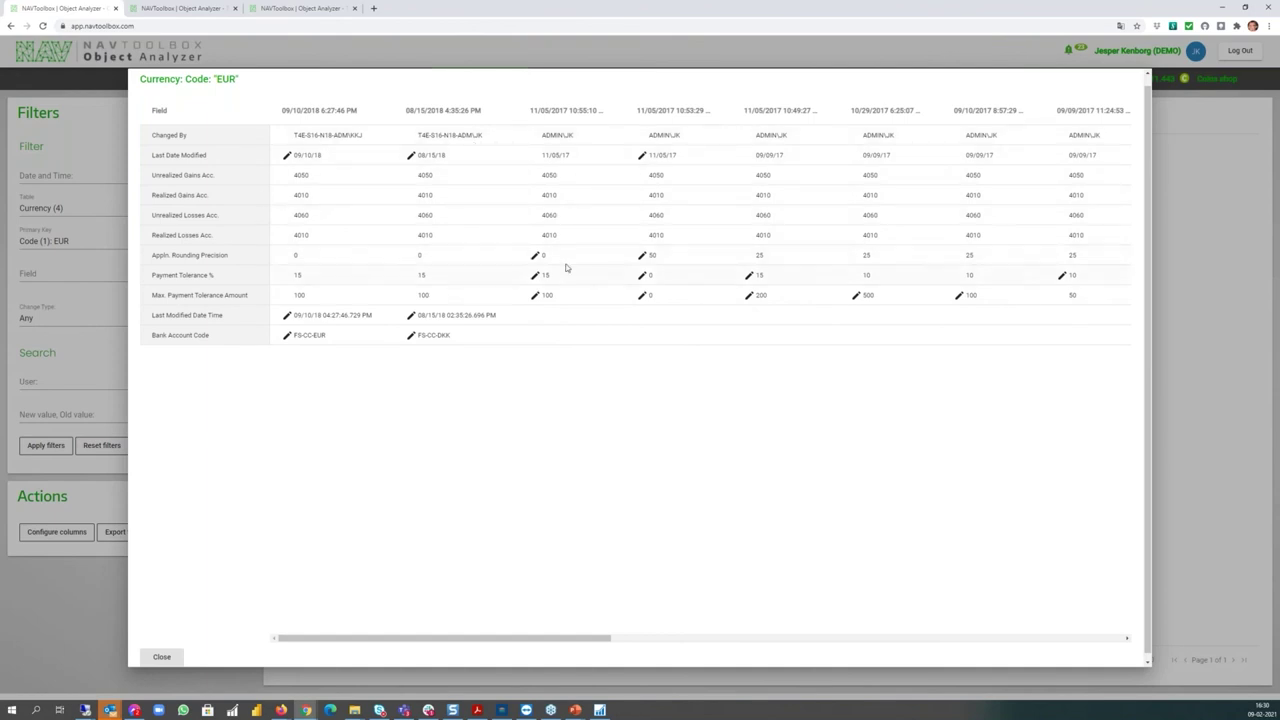
Examine the Appln. Rounding Precision values and who changed them in the EUR currency's 11/05/2017 history entries.
left_click(765, 257)
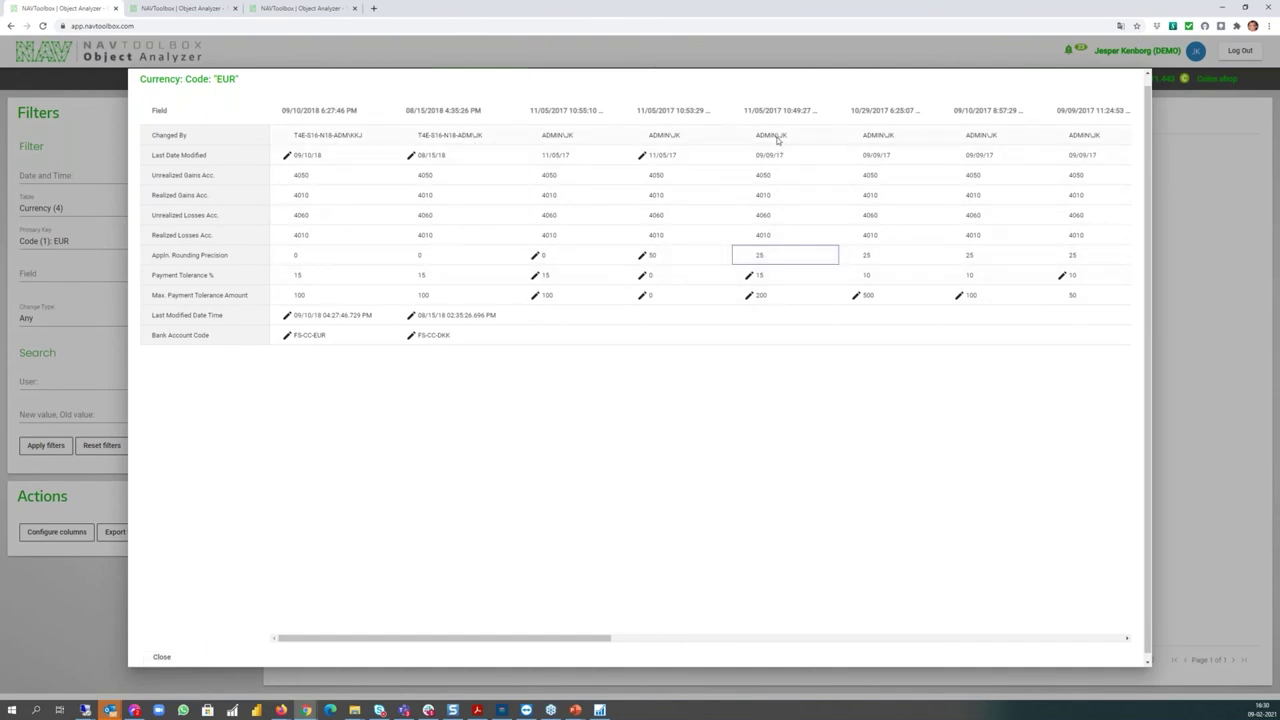
left_click(688, 139)
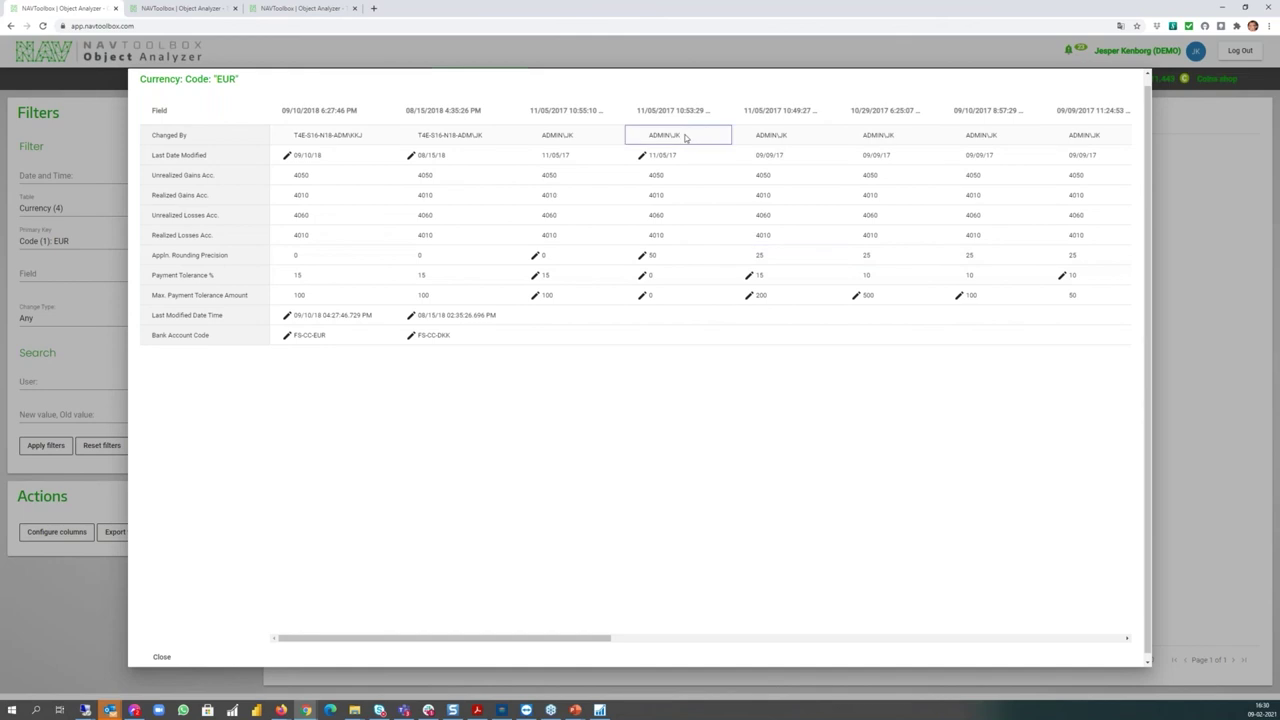
left_click(762, 258)
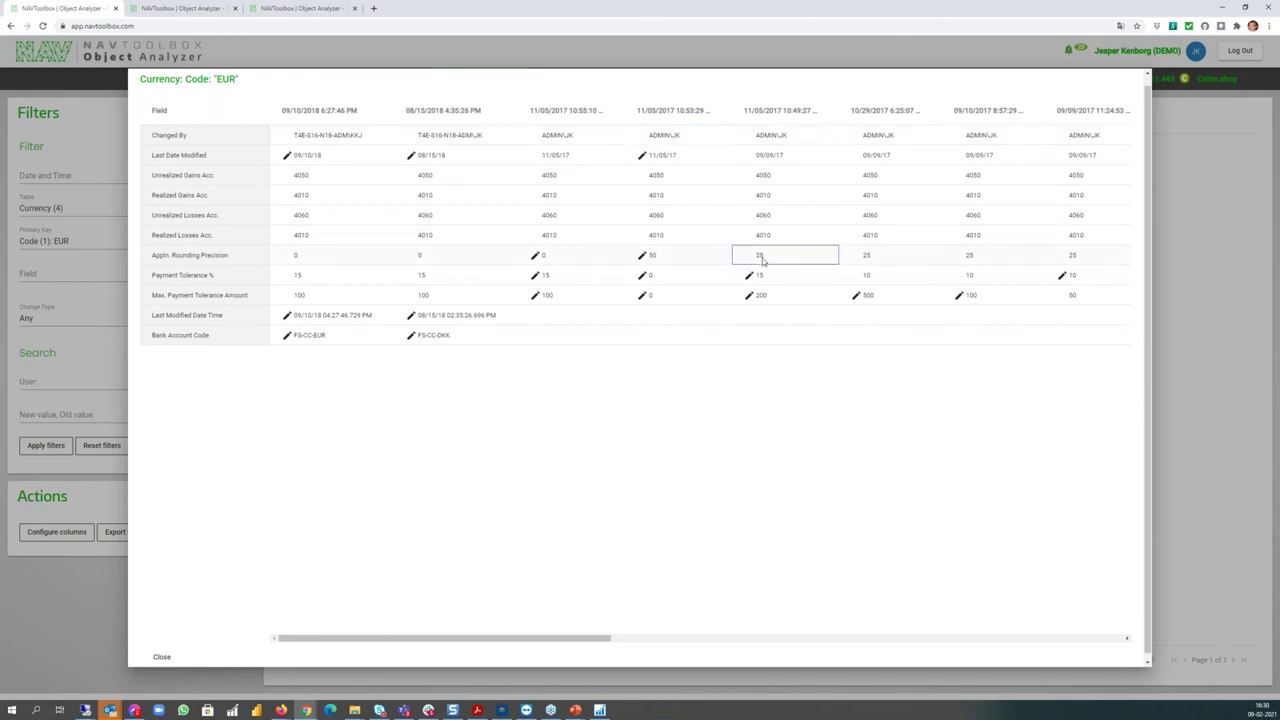
left_click(655, 258)
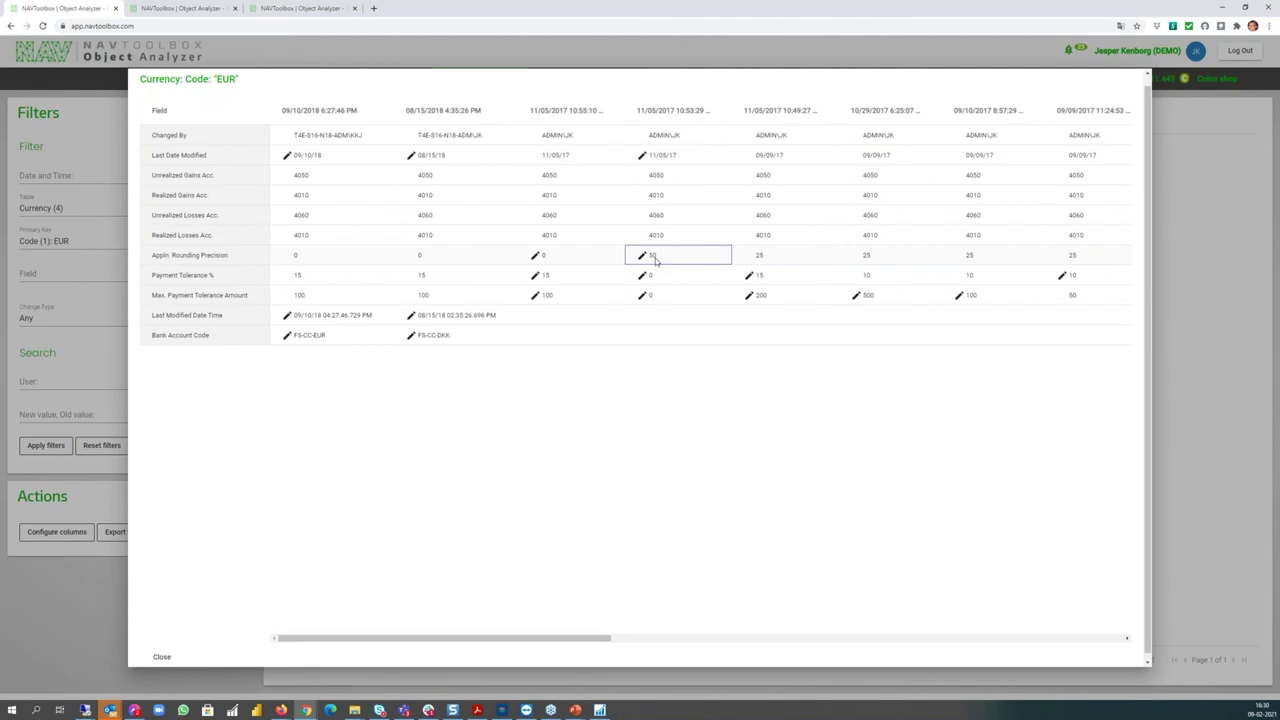